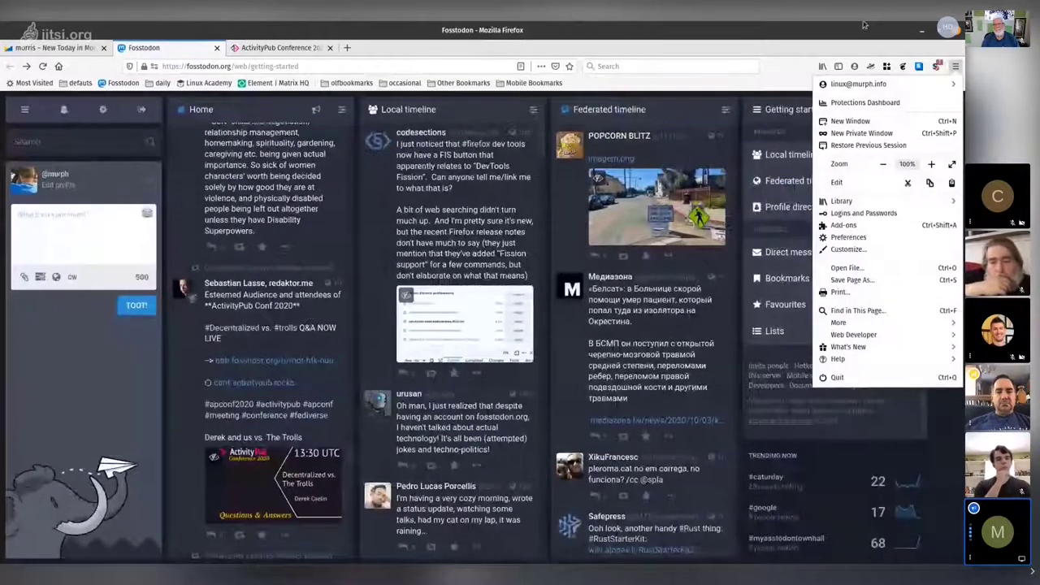
# Reduce the page zoom by one level and look through the recent posts in the Home timeline
pyautogui.hotkey('ctrl', '-')
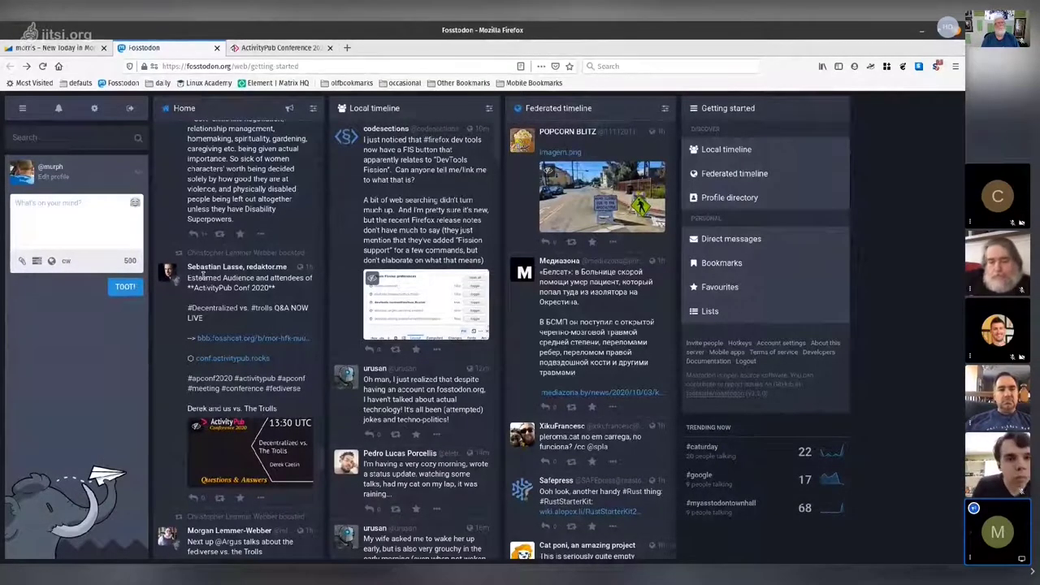
pyautogui.scroll(10, 234, 228)
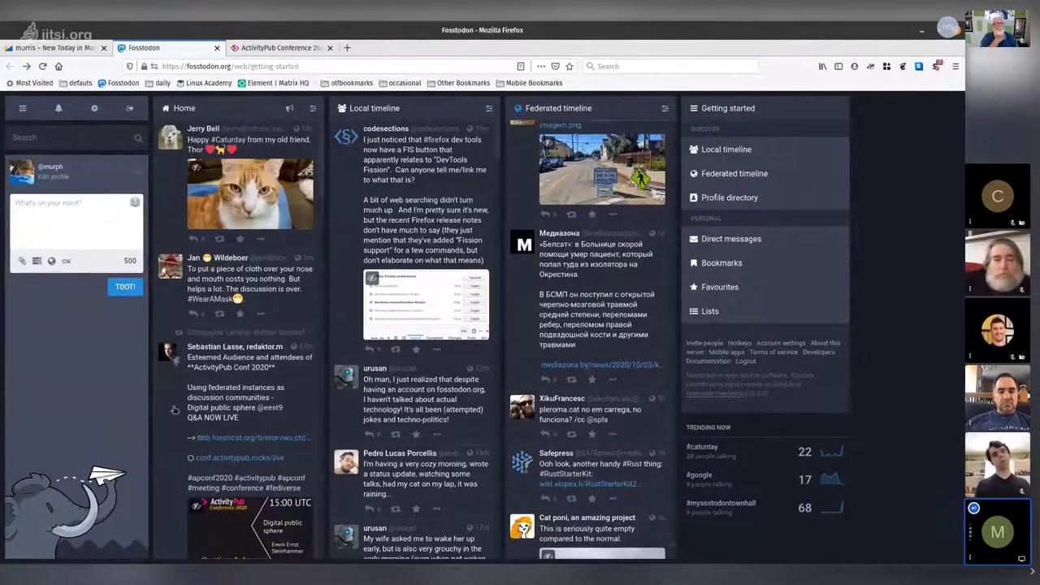
pyautogui.scroll(-2, 173, 410)
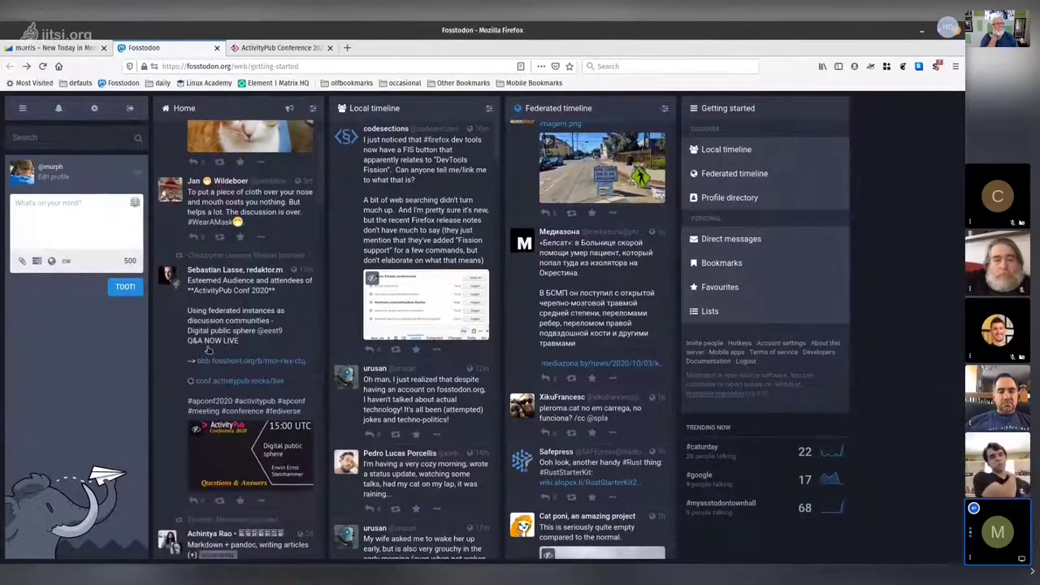
pyautogui.scroll(2, 209, 350)
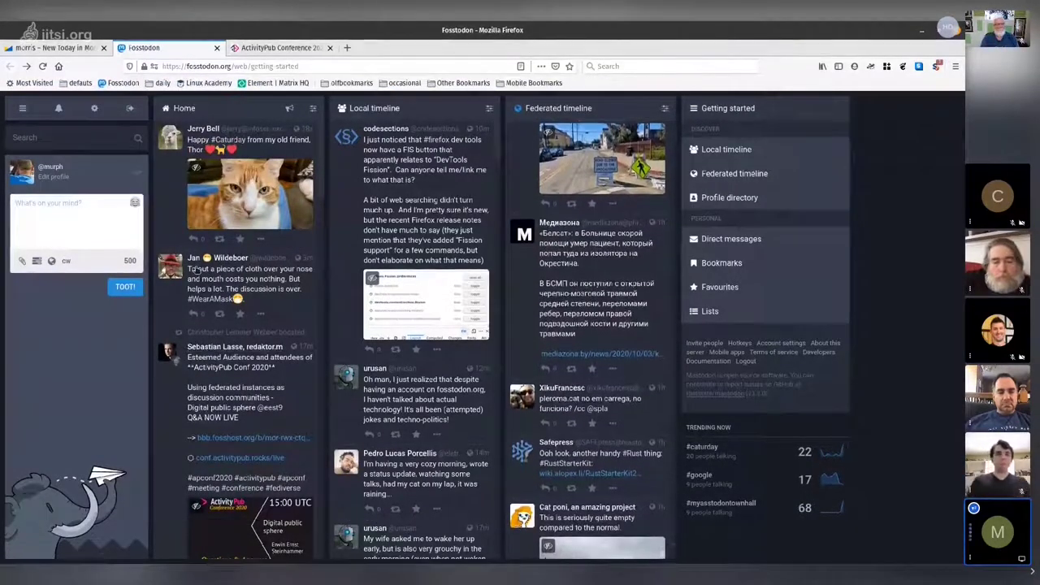
pyautogui.scroll(-3, 195, 271)
pyautogui.scroll(2, 243, 162)
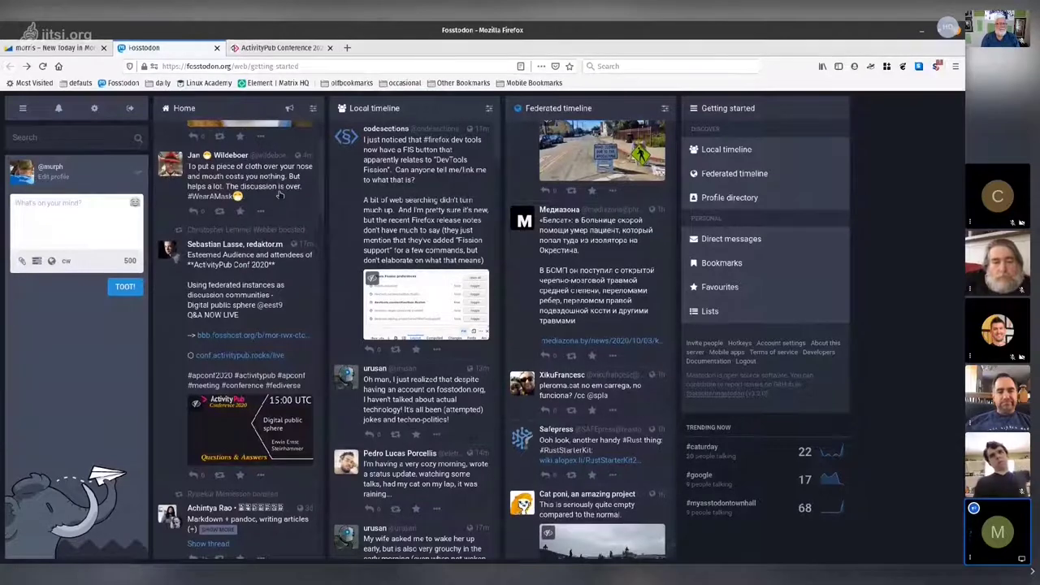
pyautogui.scroll(-4, 277, 220)
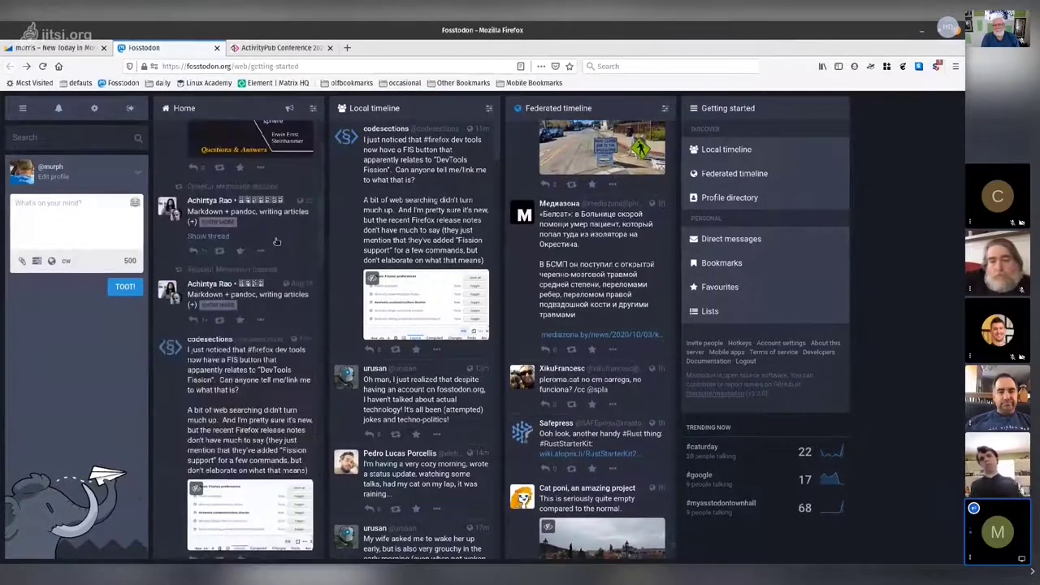
pyautogui.scroll(-3, 277, 241)
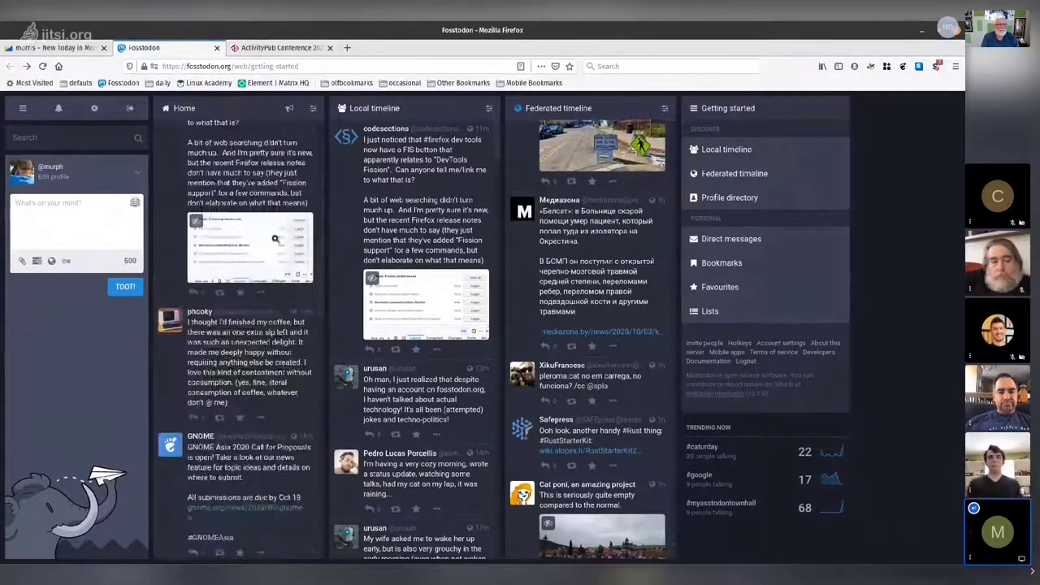
pyautogui.scroll(-1, 275, 240)
pyautogui.scroll(-3, 276, 241)
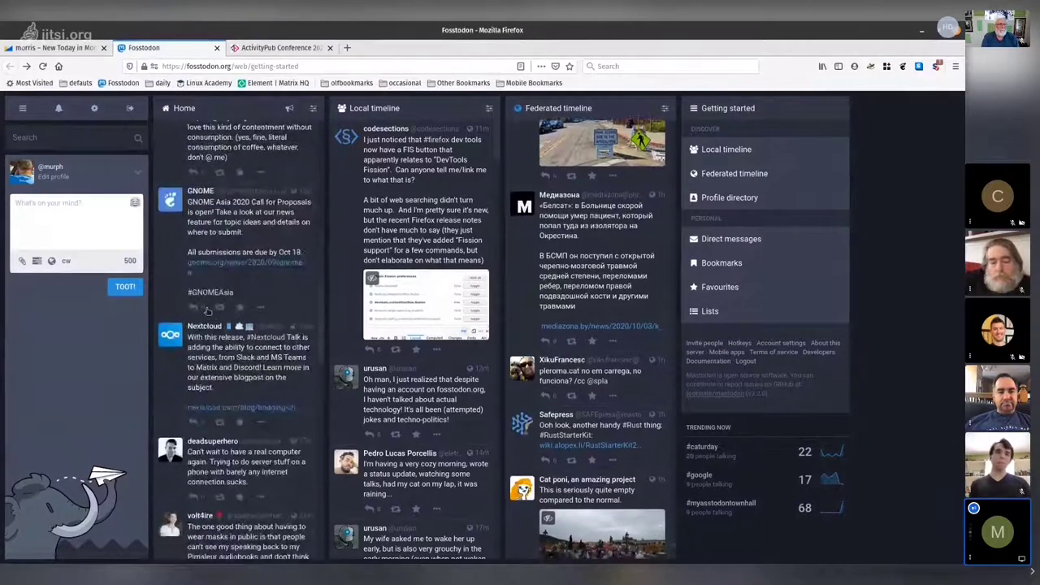
pyautogui.scroll(-3, 210, 346)
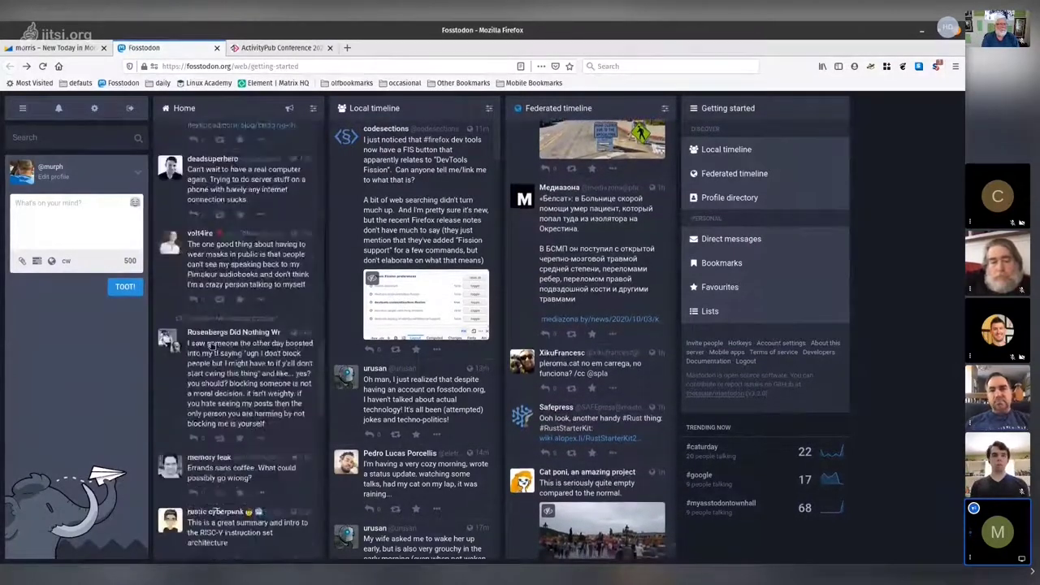
pyautogui.scroll(-1, 210, 346)
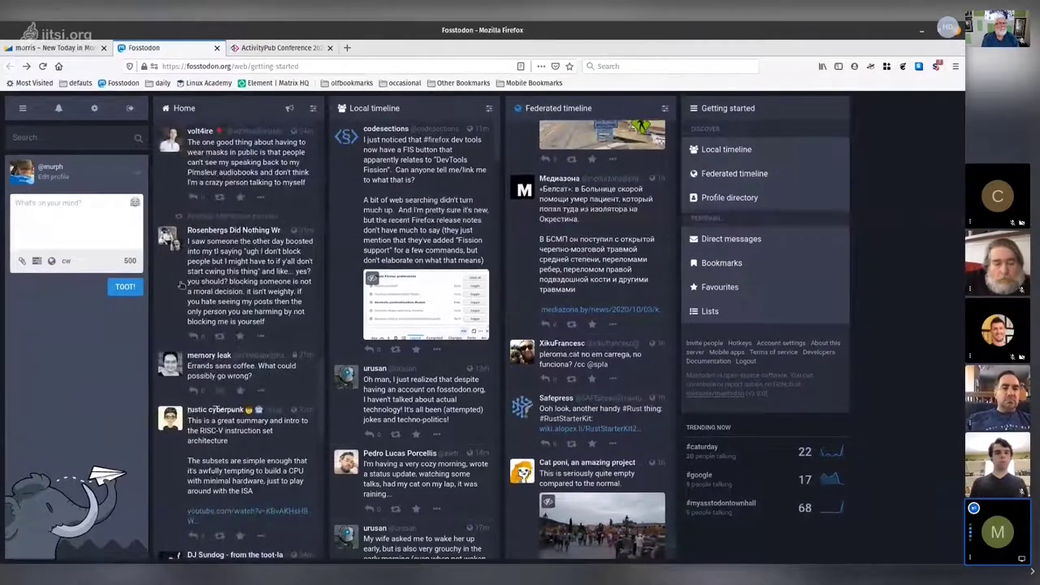
pyautogui.scroll(-4, 181, 284)
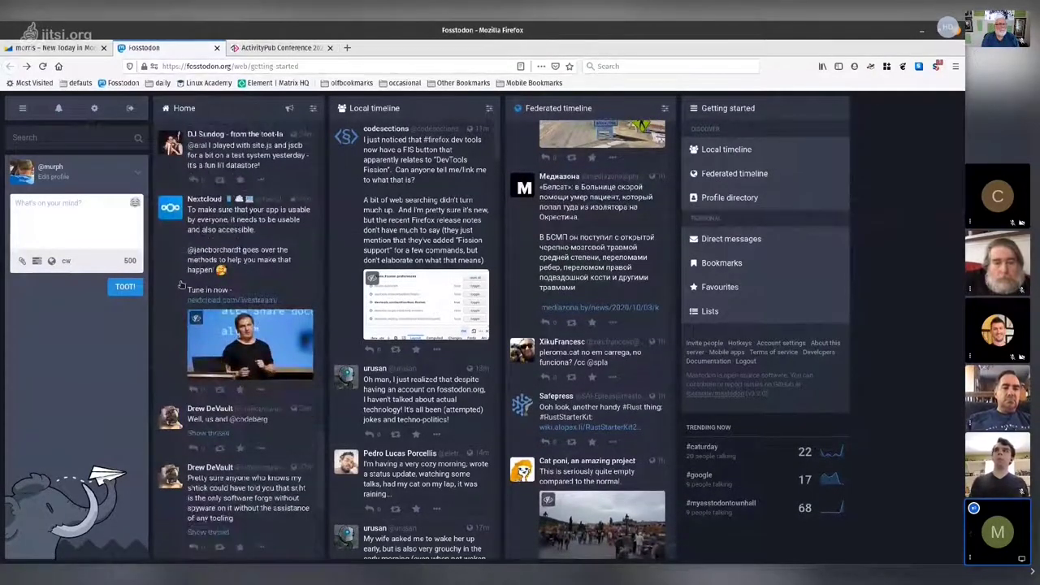
pyautogui.scroll(-3, 181, 284)
pyautogui.scroll(2, 181, 283)
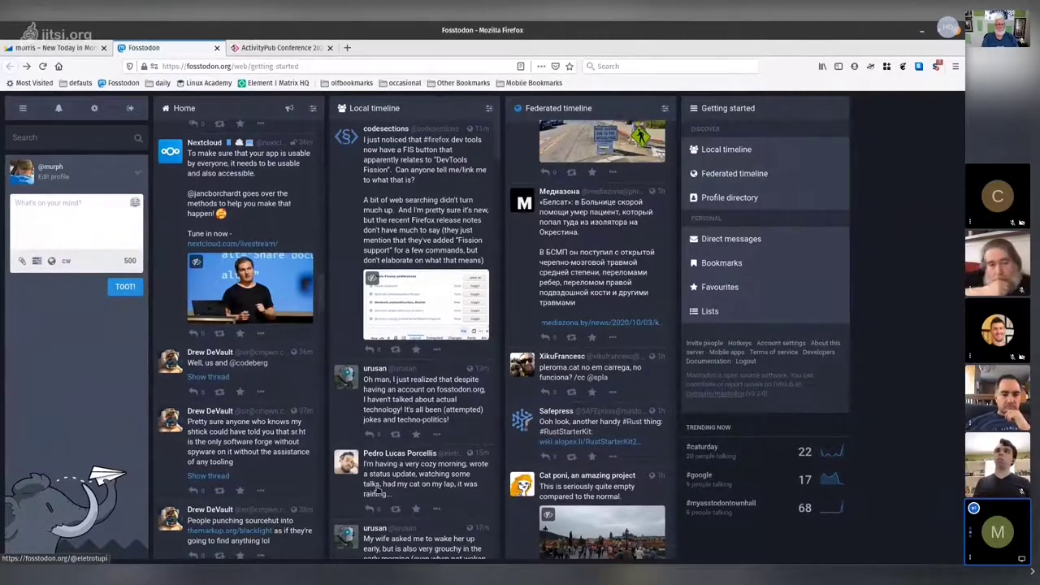
# Browse down through the older posts in the Local timeline
pyautogui.scroll(-3, 376, 489)
pyautogui.scroll(-10, 376, 489)
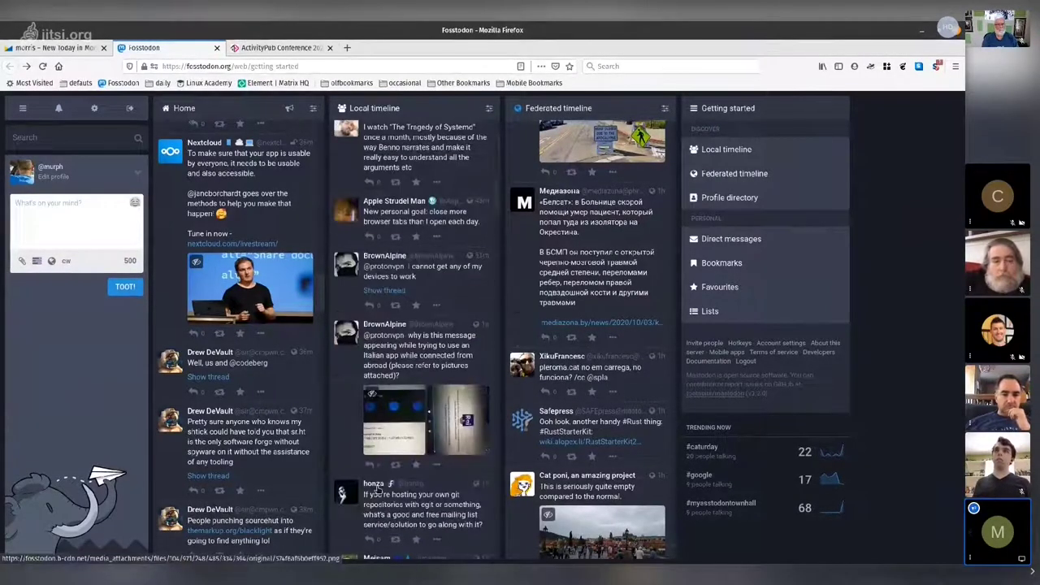
pyautogui.scroll(-10, 376, 488)
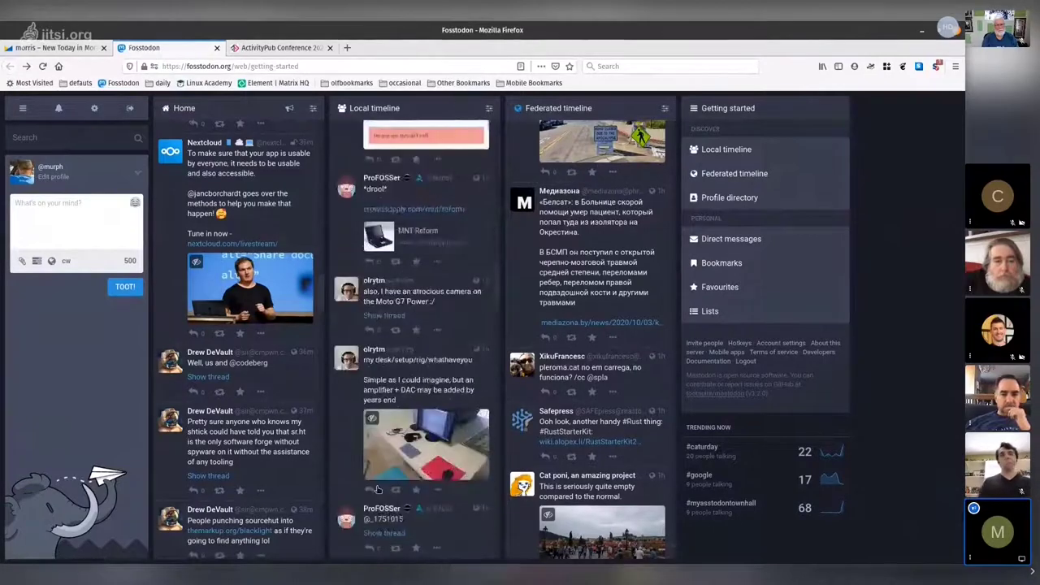
pyautogui.scroll(-5, 376, 486)
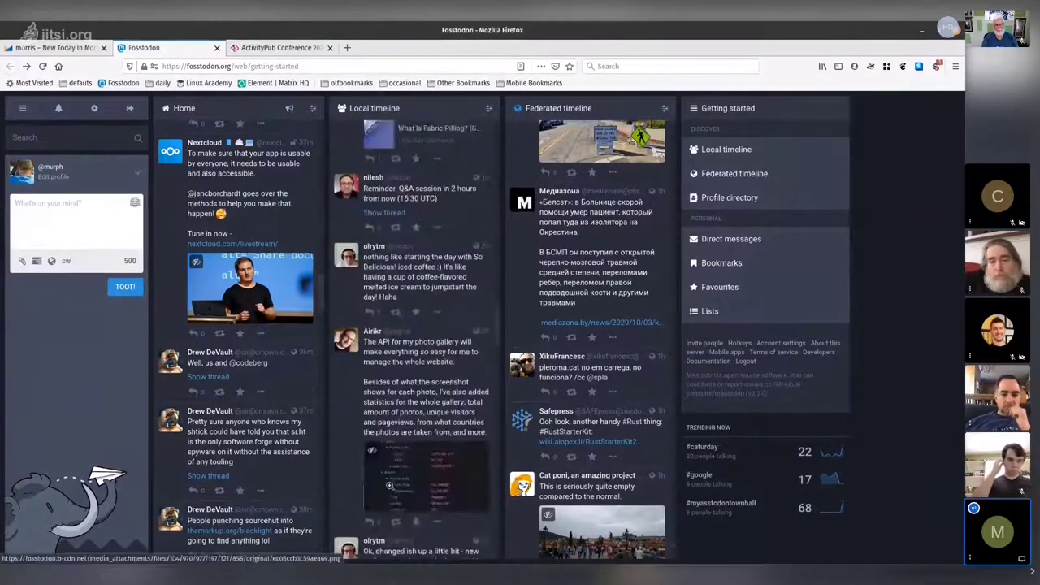
# Go back up the Federated timeline to its newest posts
pyautogui.scroll(4, 573, 264)
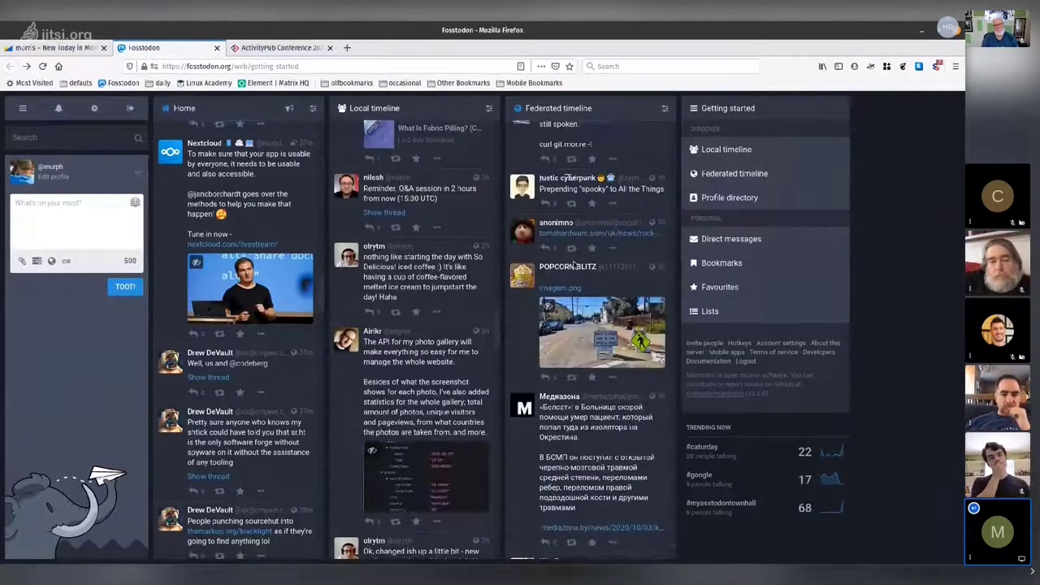
pyautogui.scroll(1, 573, 264)
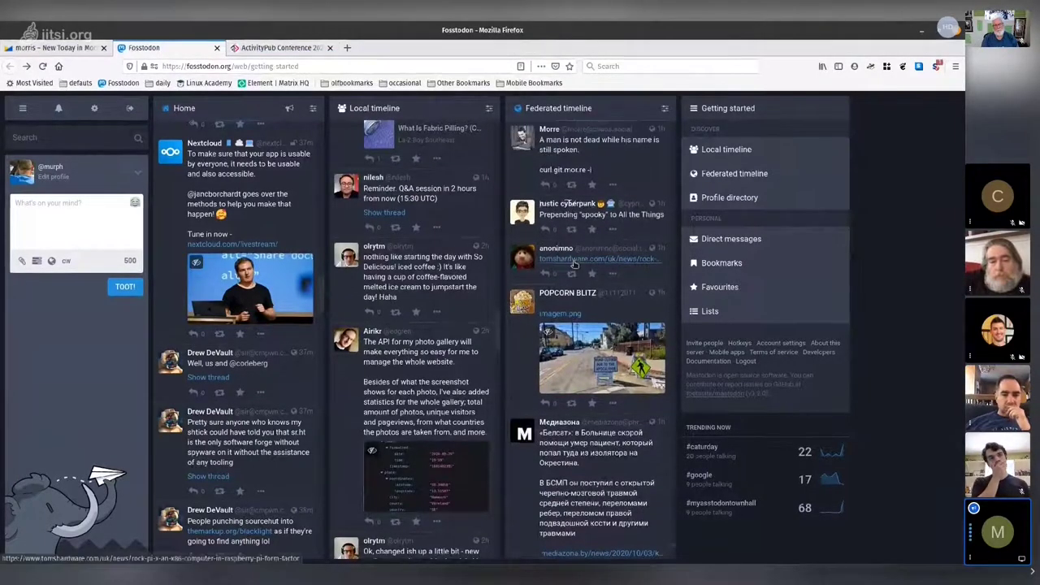
pyautogui.scroll(4, 572, 264)
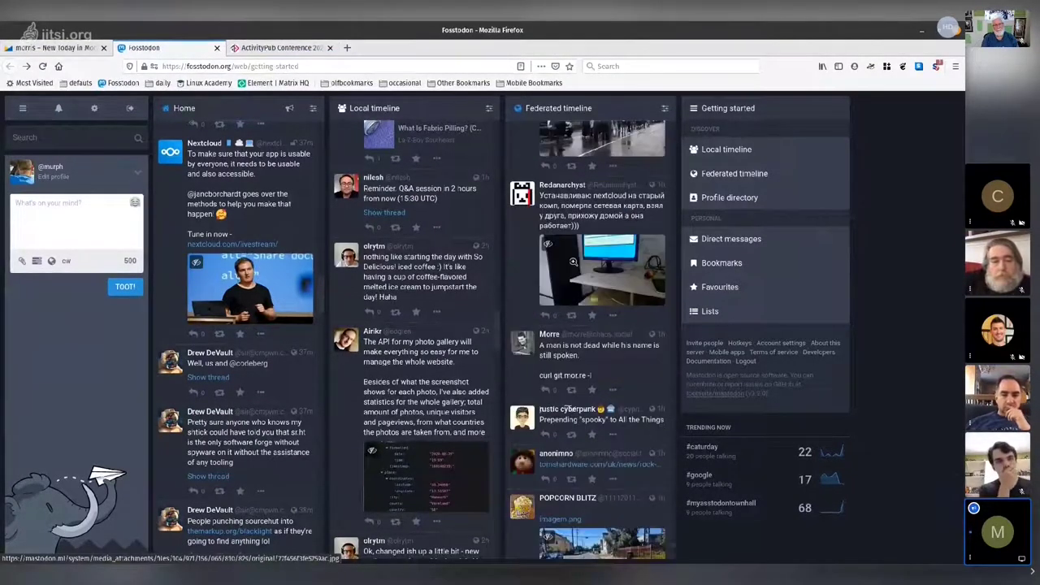
pyautogui.scroll(4, 573, 262)
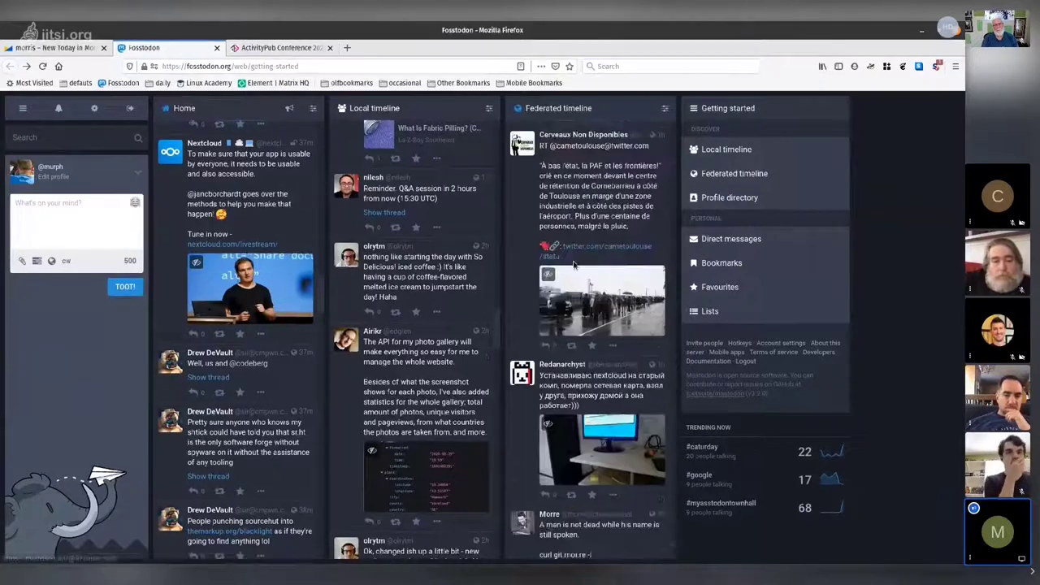
pyautogui.click(569, 108)
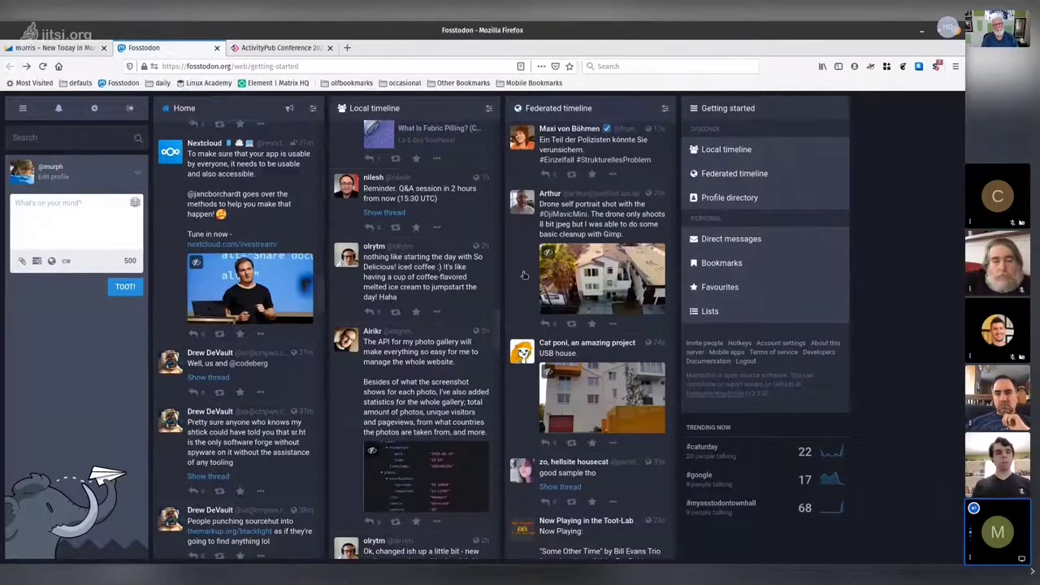
# Examine the variety of posts from other servers in the Federated timeline, from the newest to older ones
pyautogui.scroll(-6, 524, 275)
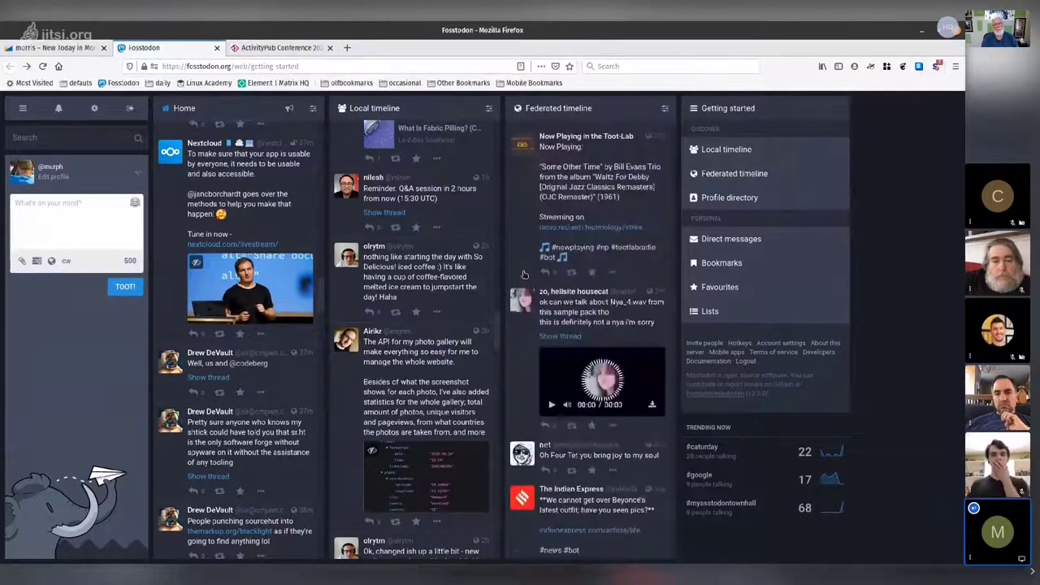
pyautogui.scroll(-3, 527, 268)
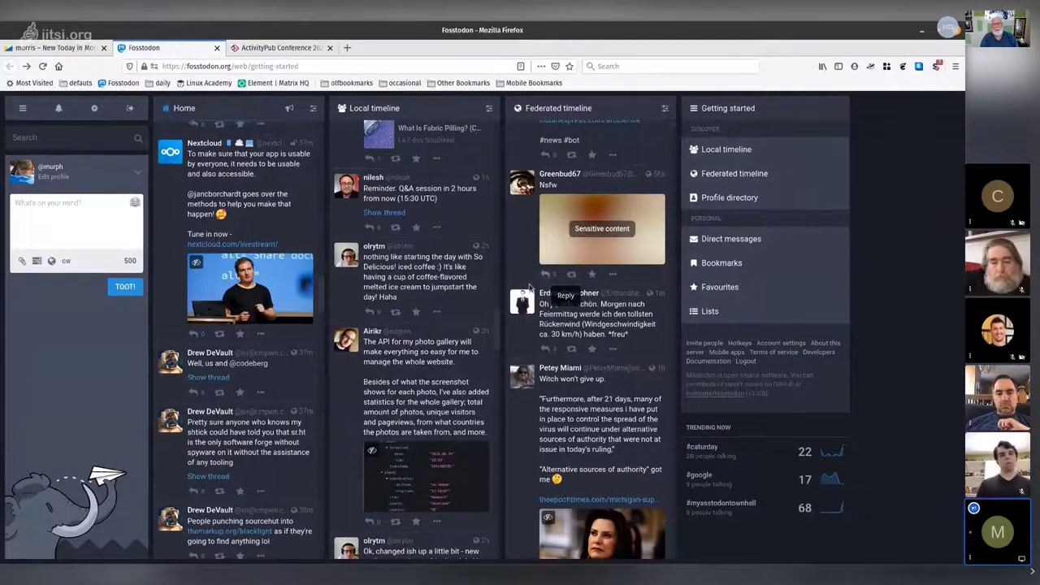
pyautogui.scroll(-3, 528, 266)
pyautogui.scroll(-5, 524, 264)
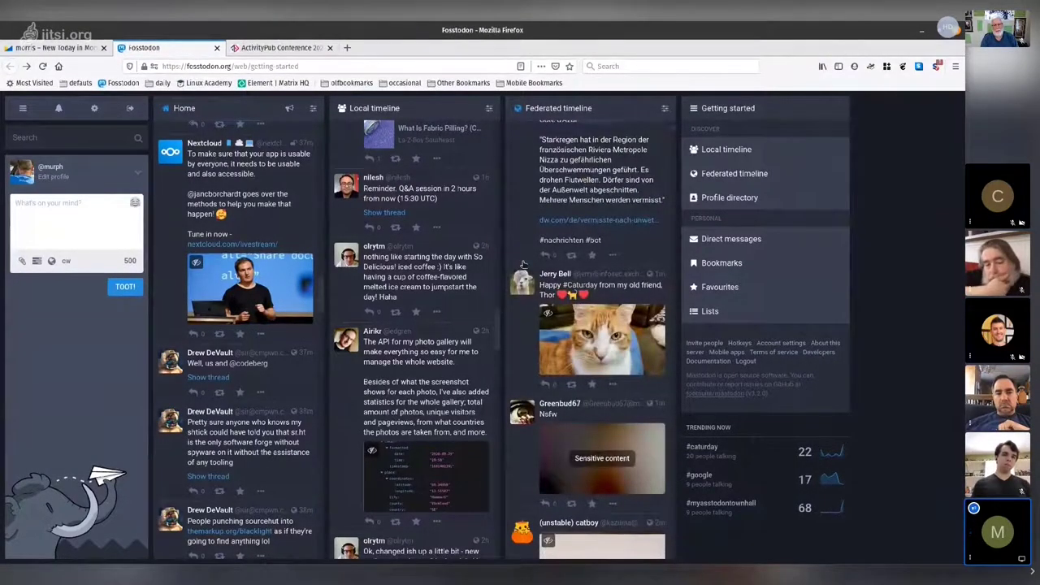
pyautogui.scroll(-5, 524, 264)
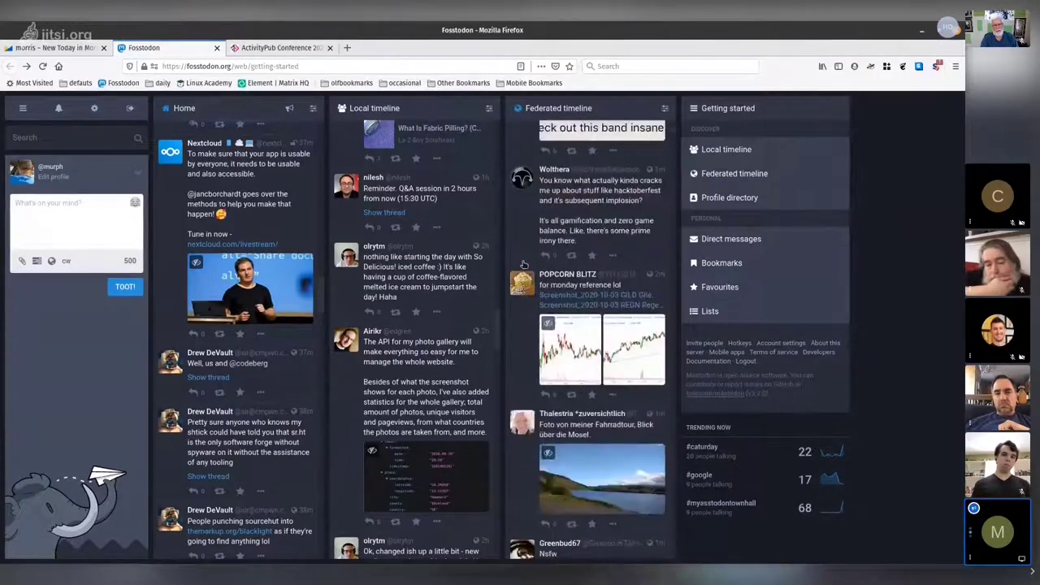
pyautogui.scroll(-3, 525, 264)
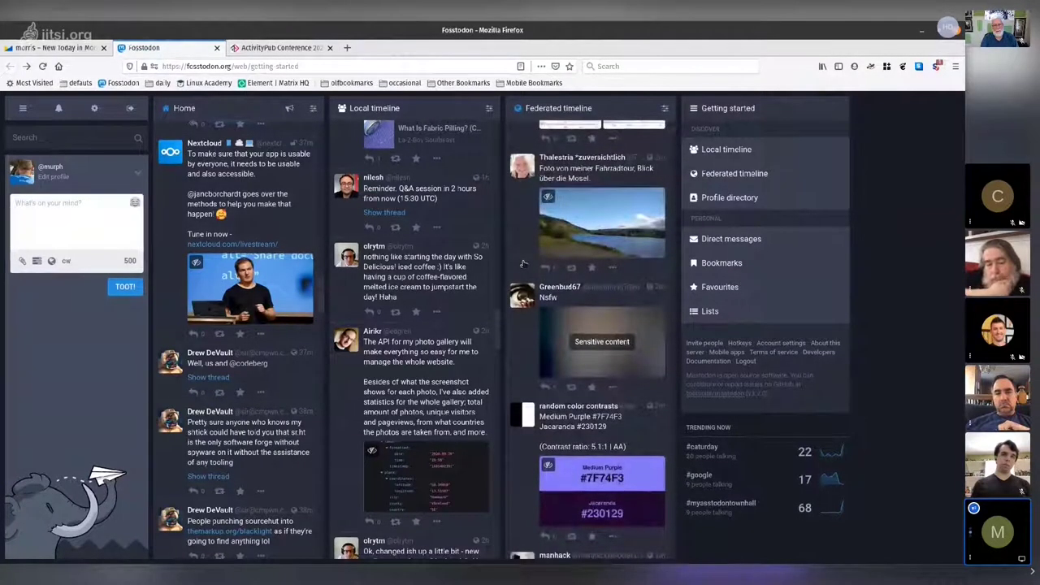
pyautogui.scroll(-5, 524, 264)
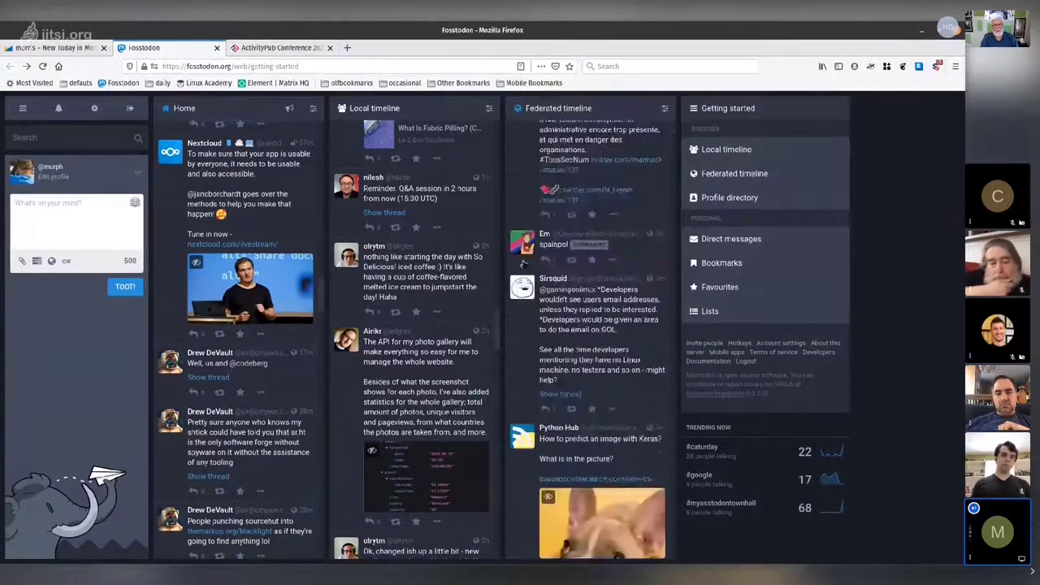
pyautogui.scroll(-3, 524, 264)
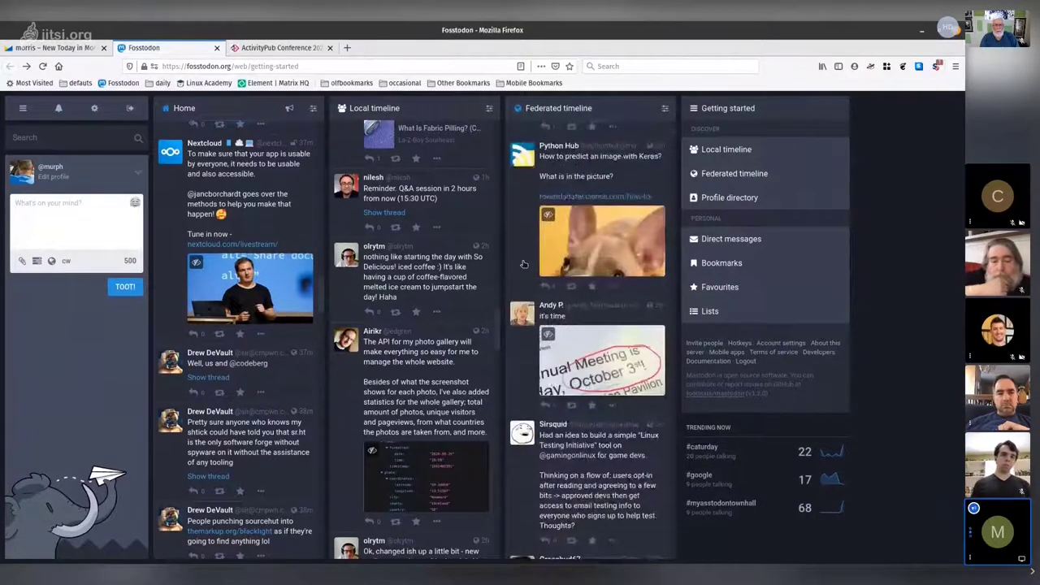
pyautogui.scroll(-3, 524, 264)
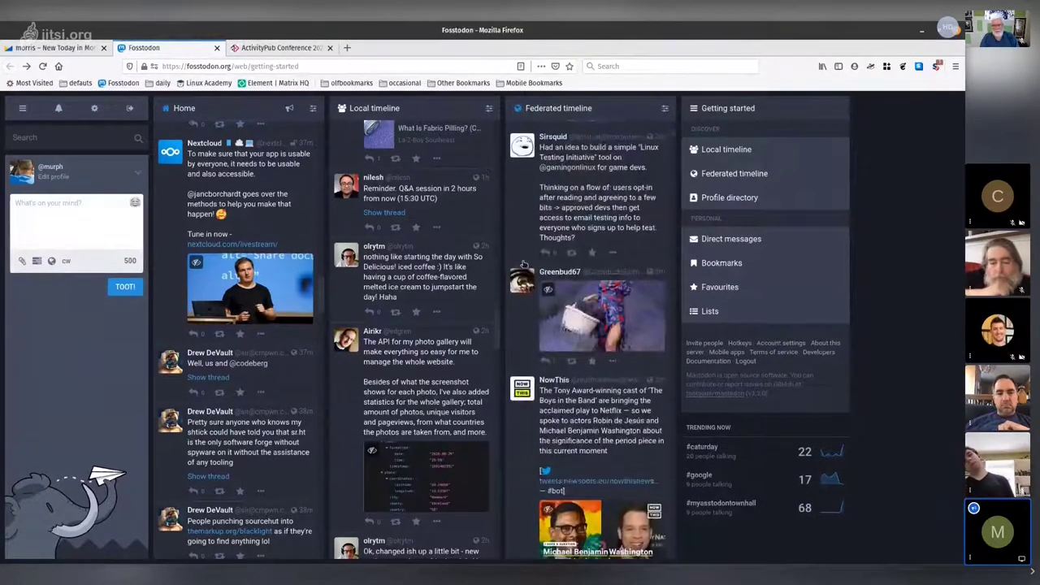
pyautogui.scroll(-6, 524, 264)
pyautogui.scroll(-7, 524, 264)
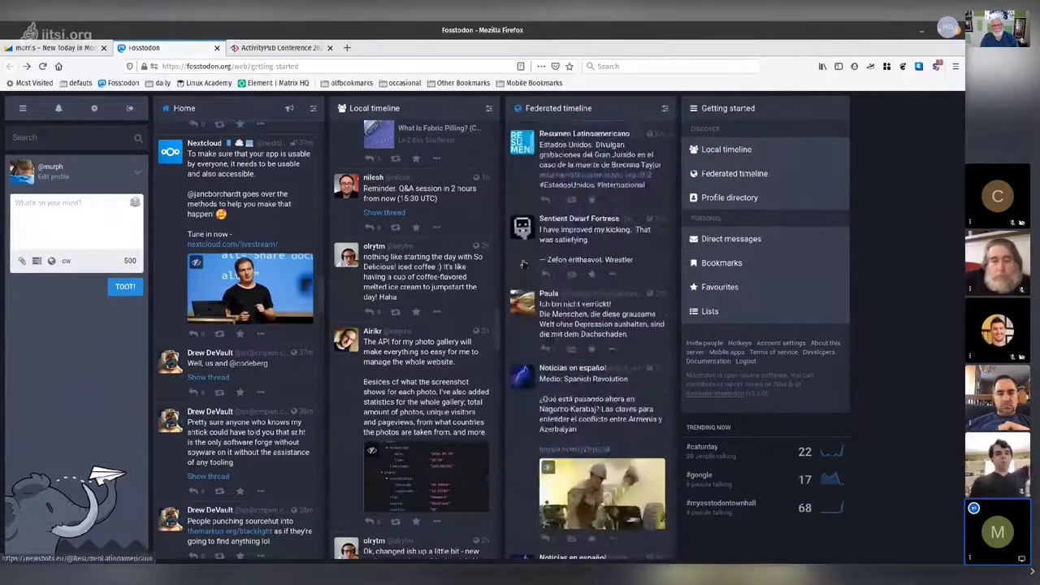
pyautogui.scroll(-7, 524, 264)
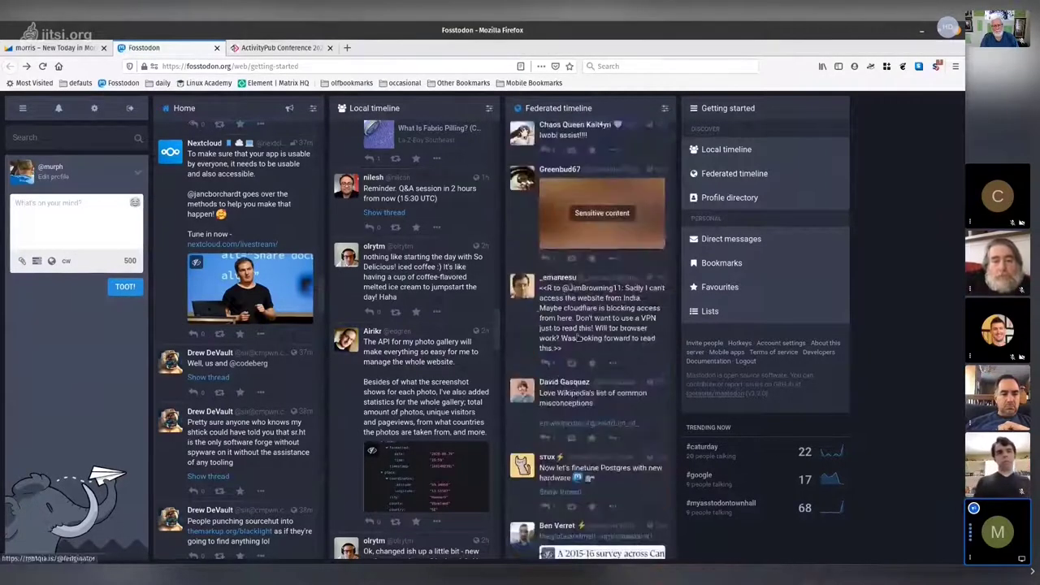
pyautogui.scroll(-3, 538, 268)
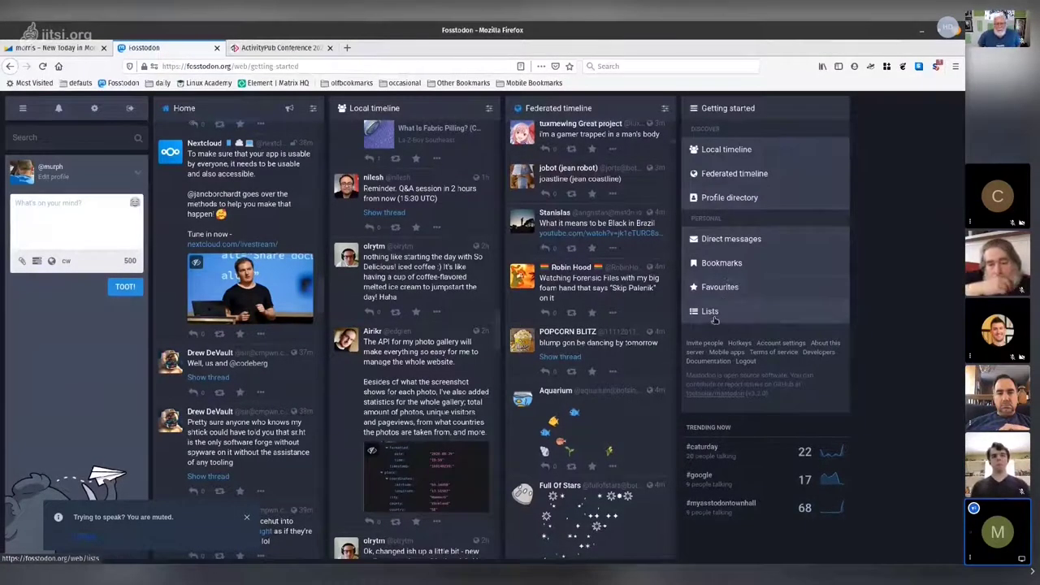
# View the Follows and followers page in the account preferences and return to the Appearance settings
pyautogui.click(96, 109)
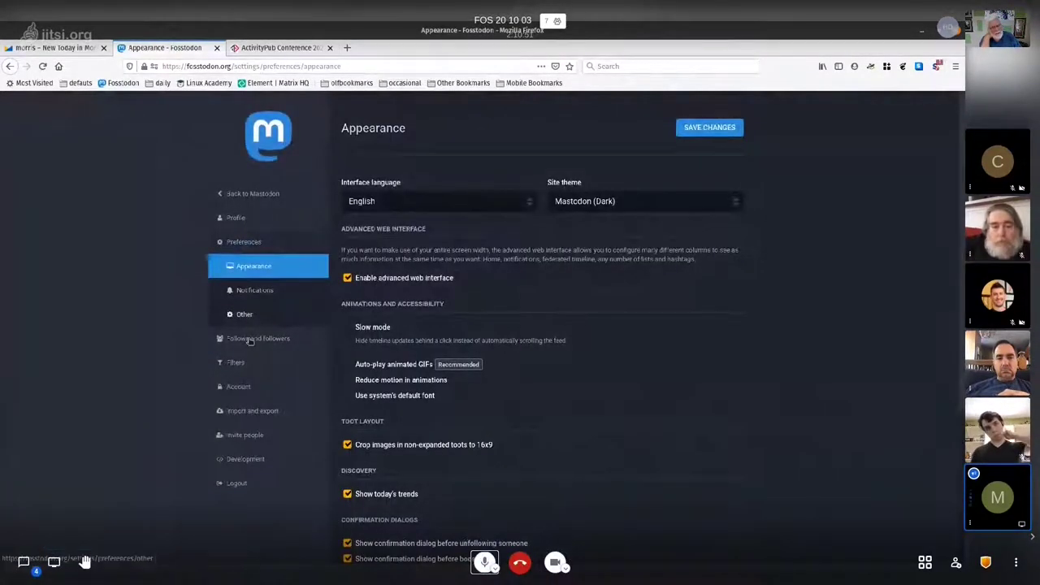
pyautogui.click(249, 338)
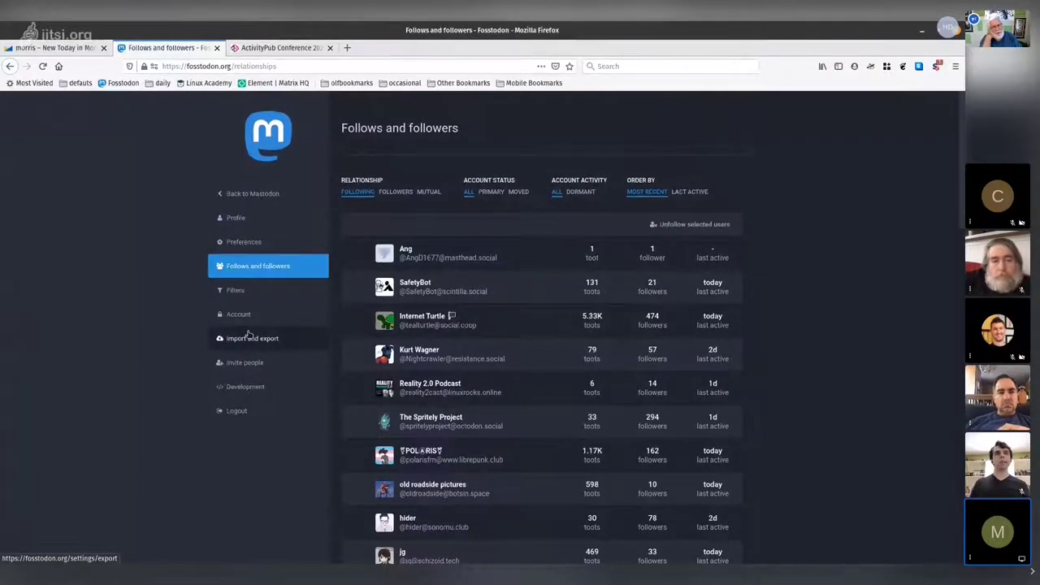
pyautogui.click(248, 336)
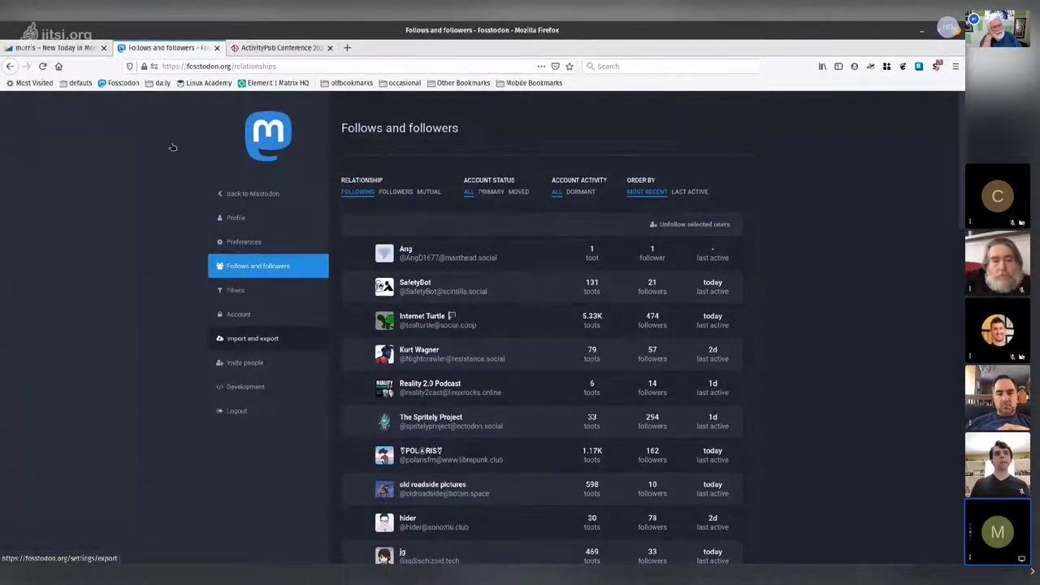
pyautogui.click(10, 66)
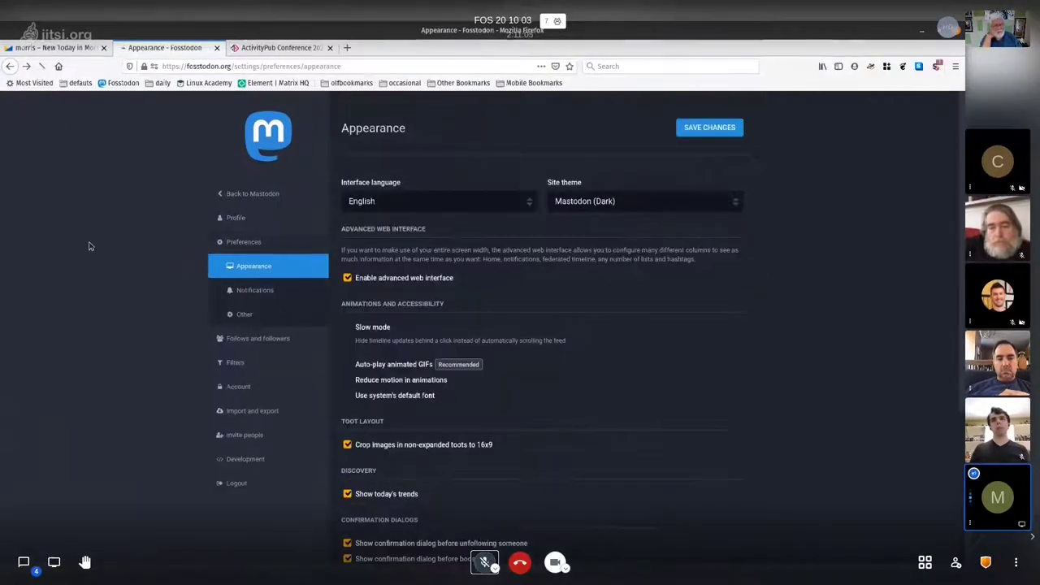
# Return from the preferences to the timelines and unpin the Federated timeline column
pyautogui.click(251, 193)
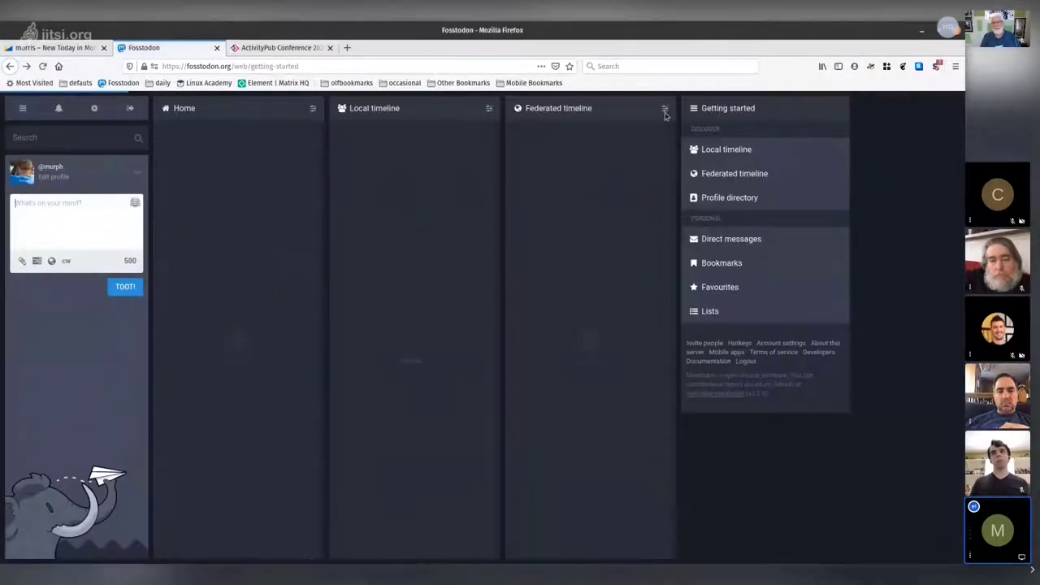
pyautogui.click(665, 109)
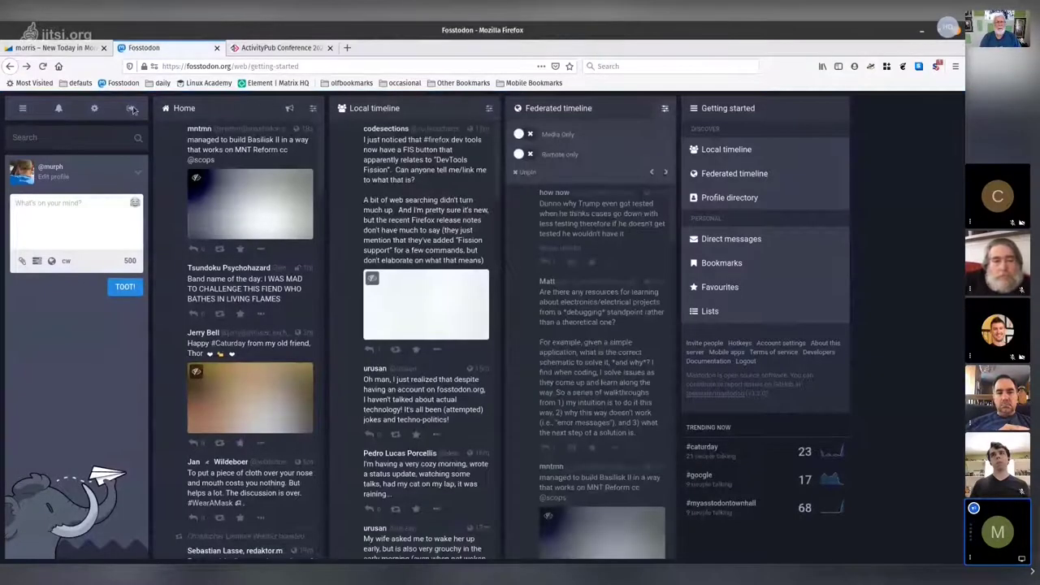
pyautogui.click(523, 173)
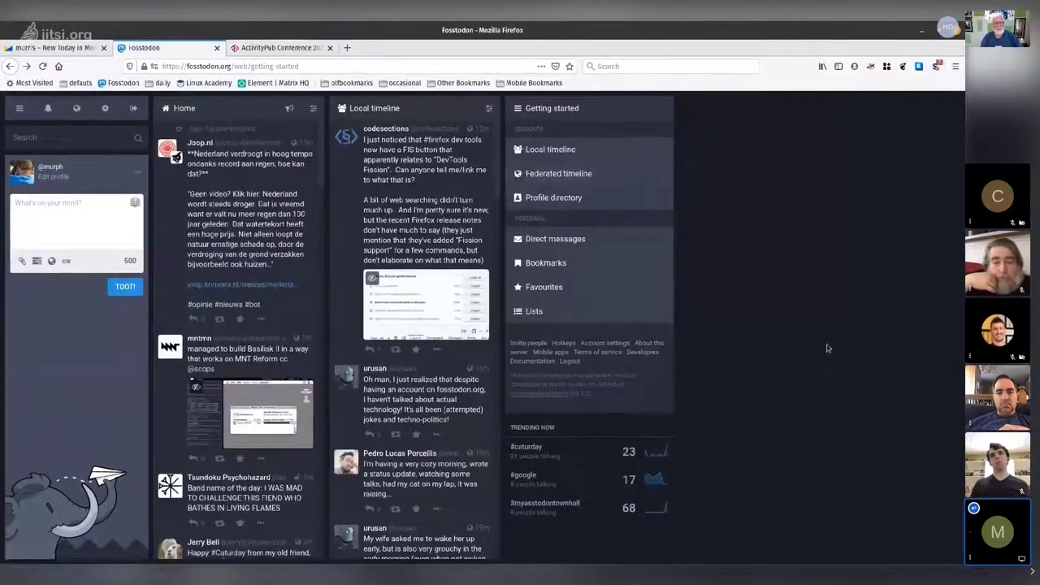
# Search for the hashtag #activitypub and pin its feed as a column beside the Local timeline
pyautogui.click(73, 138)
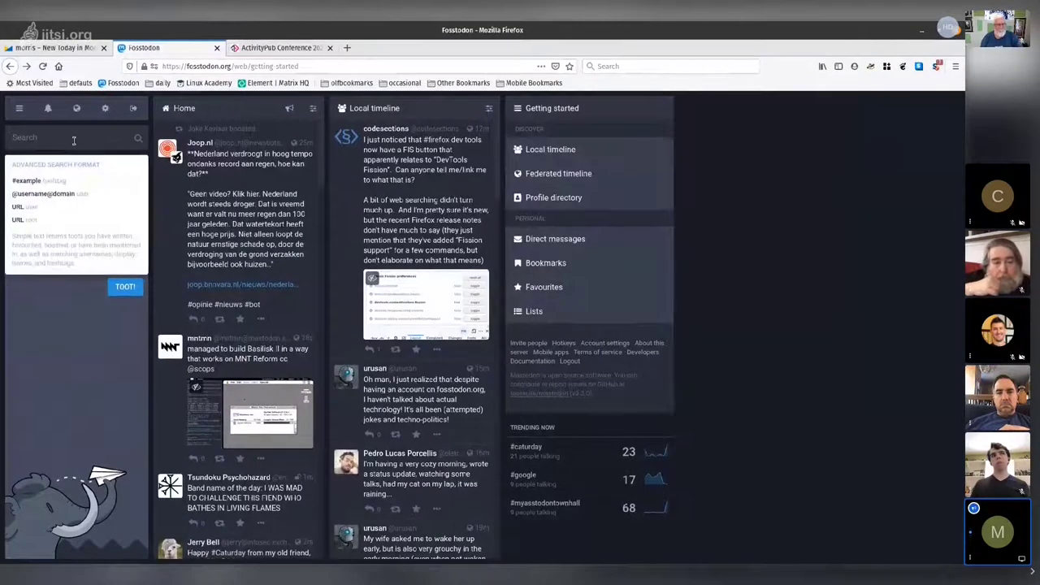
pyautogui.write('#ac')
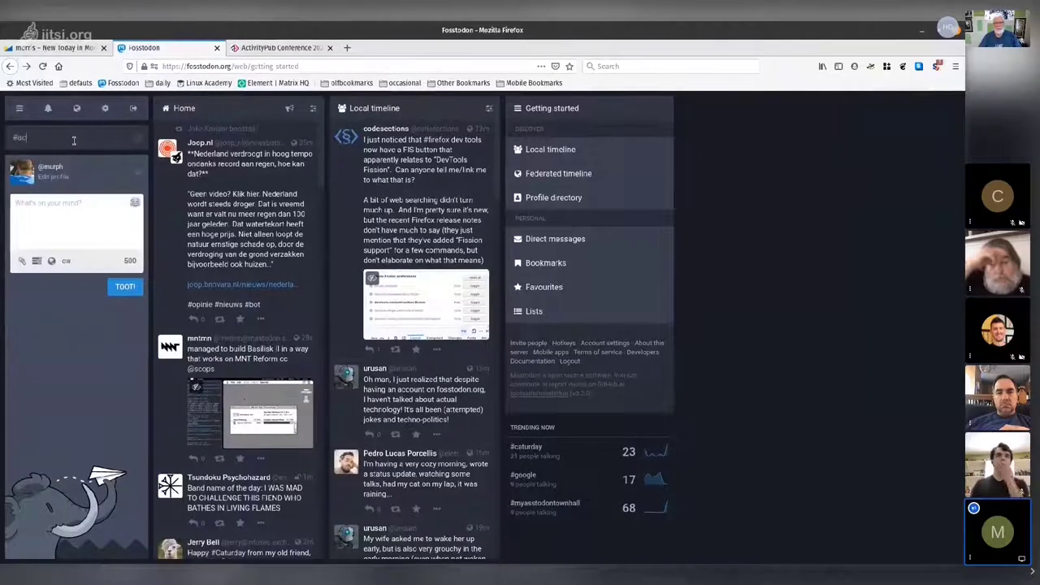
pyautogui.write('tivitypub')
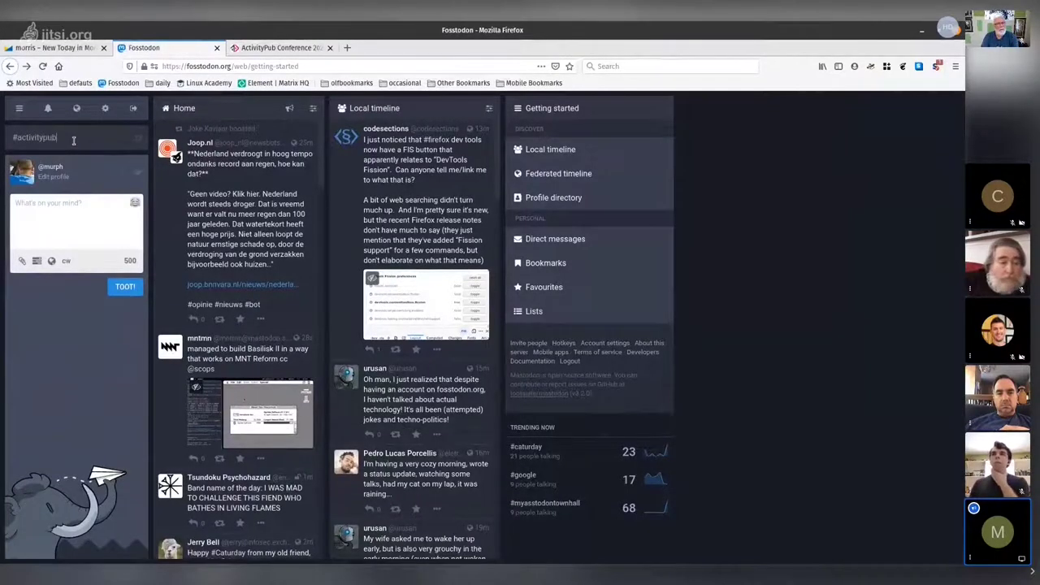
pyautogui.press('Return')
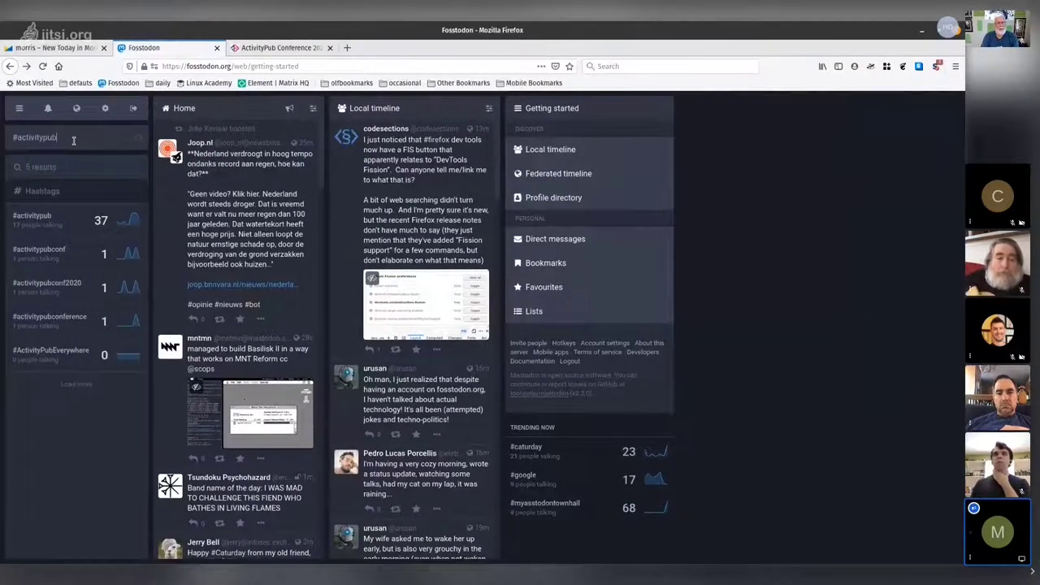
pyautogui.click(31, 216)
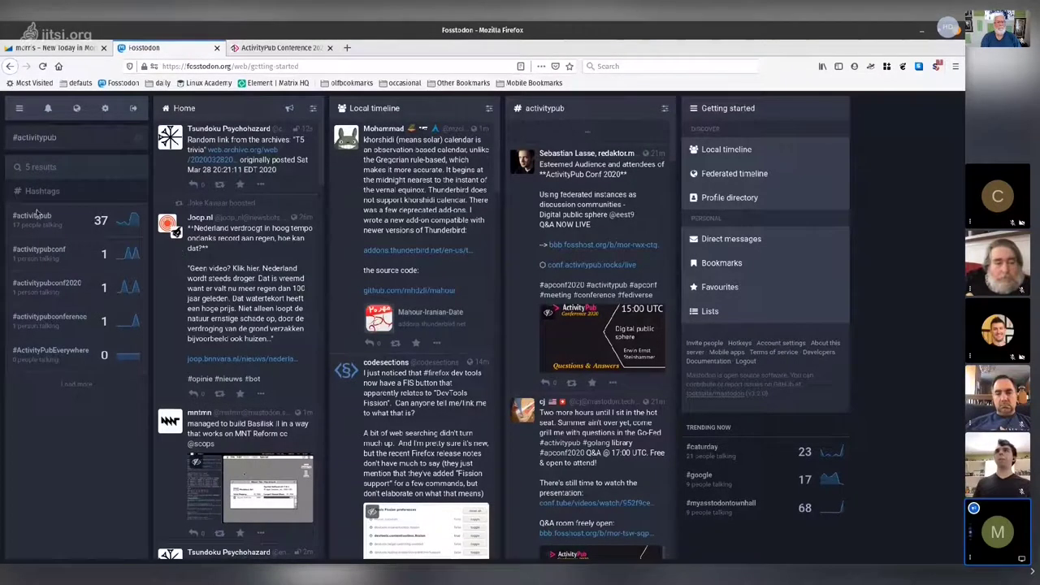
# Search for the hashtag #wearenameless and clear the search
pyautogui.click(36, 137)
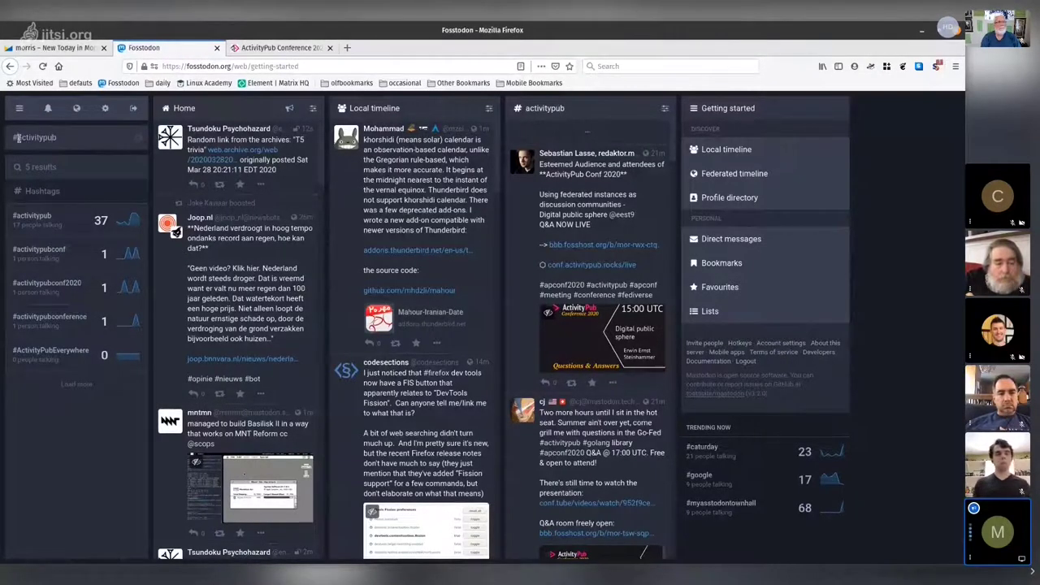
pyautogui.write('#weare')
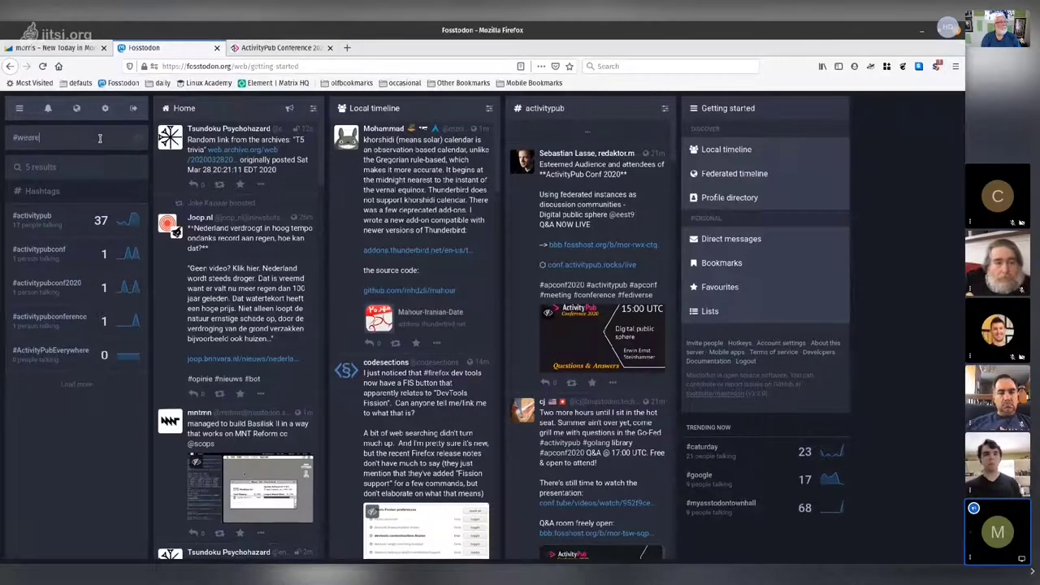
pyautogui.write('masto')
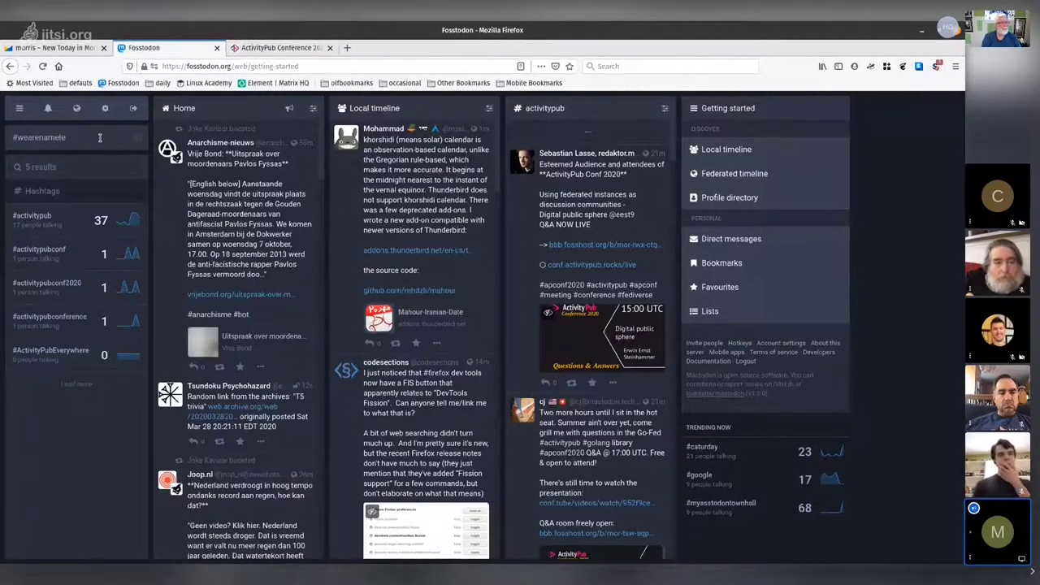
pyautogui.write('less')
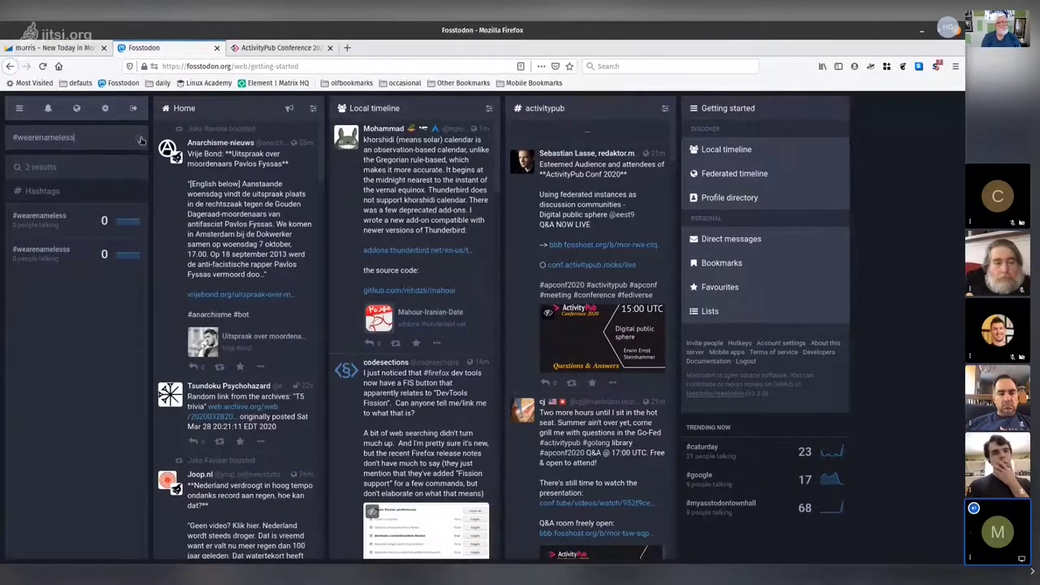
pyautogui.click(140, 139)
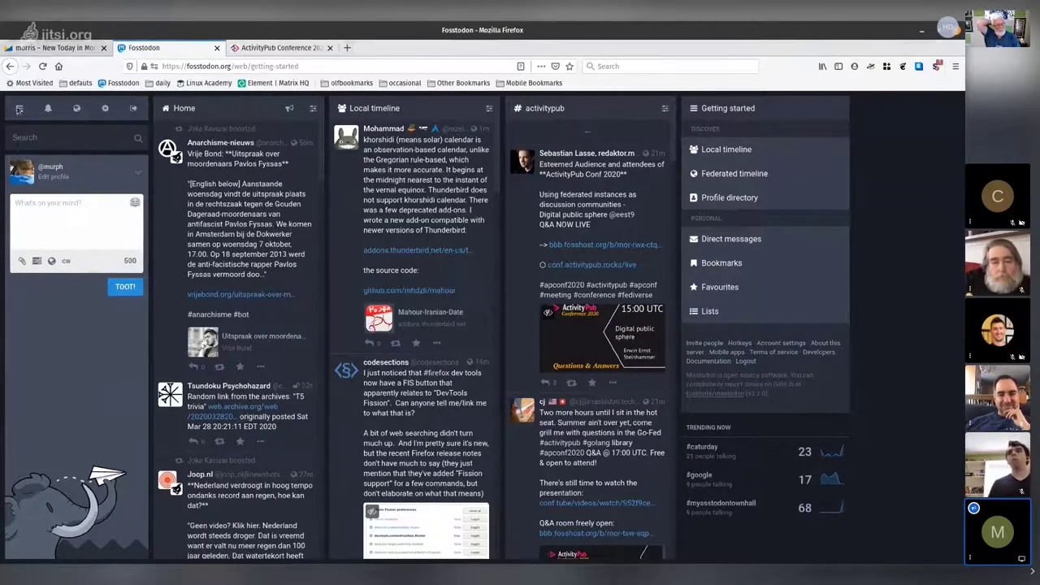
# Look through the Appearance settings in the account preferences and open the Filters page
pyautogui.click(103, 110)
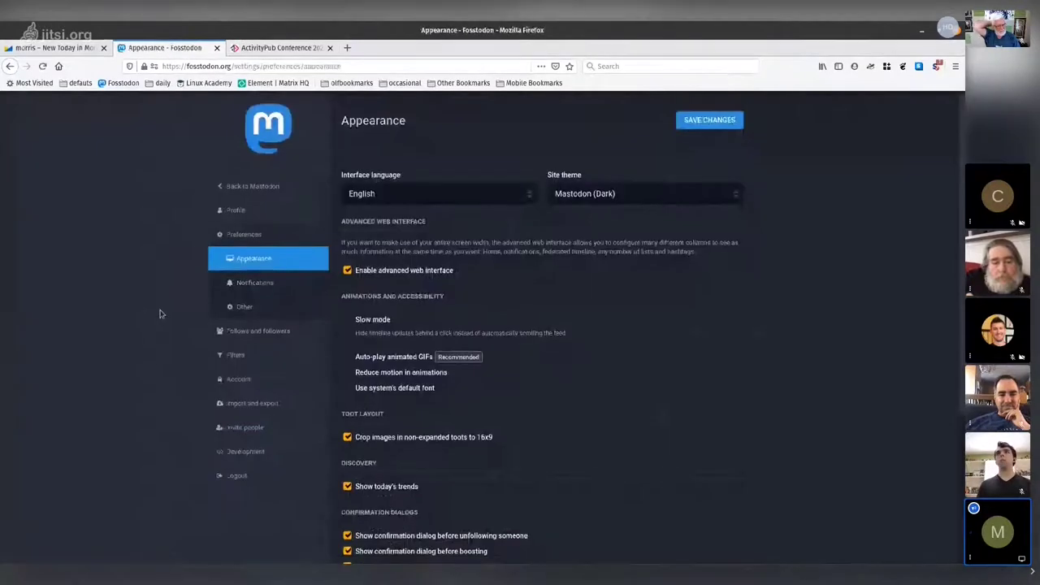
pyautogui.scroll(-3, 152, 237)
pyautogui.scroll(5, 169, 227)
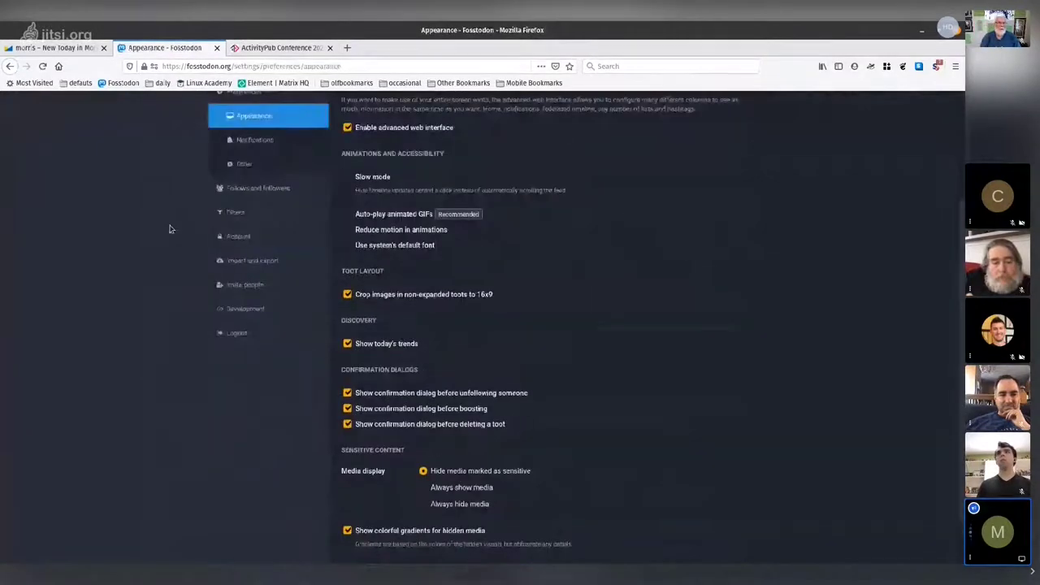
pyautogui.click(232, 221)
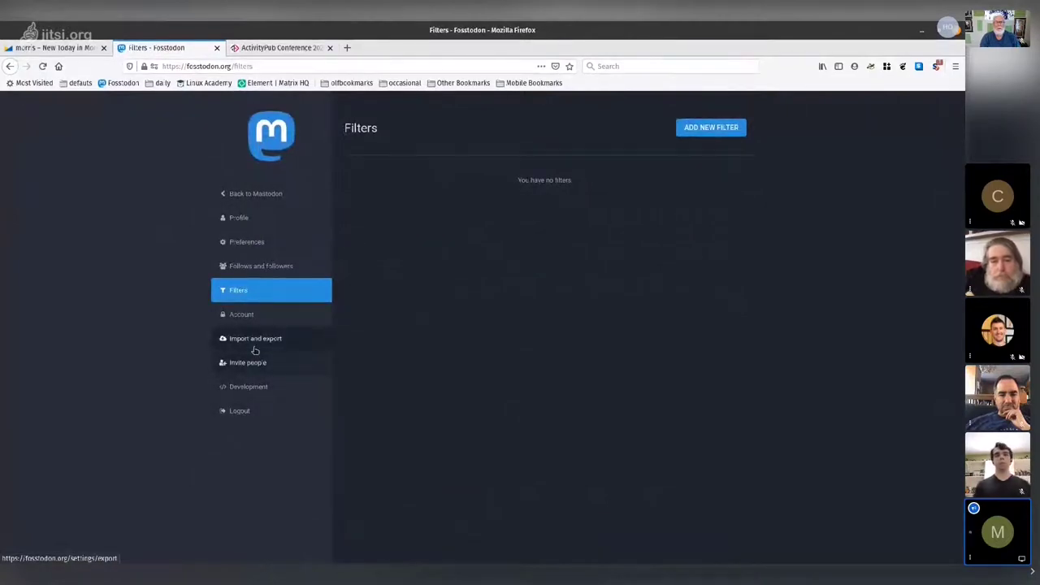
# Examine the Account settings page, including the login sessions and the options for moving or deleting the account
pyautogui.click(255, 340)
pyautogui.click(241, 313)
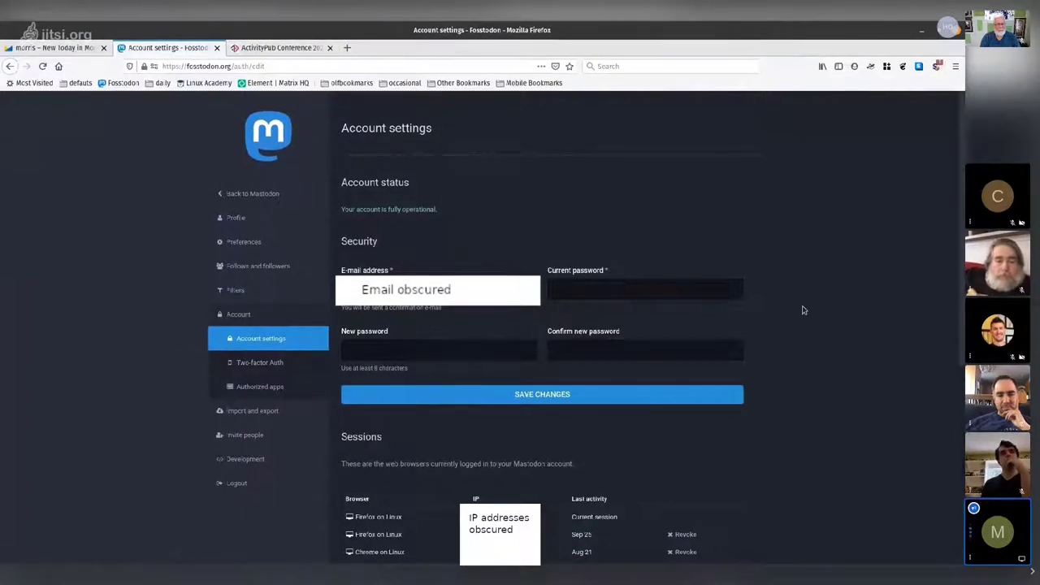
pyautogui.scroll(-1, 804, 310)
pyautogui.scroll(-5, 805, 311)
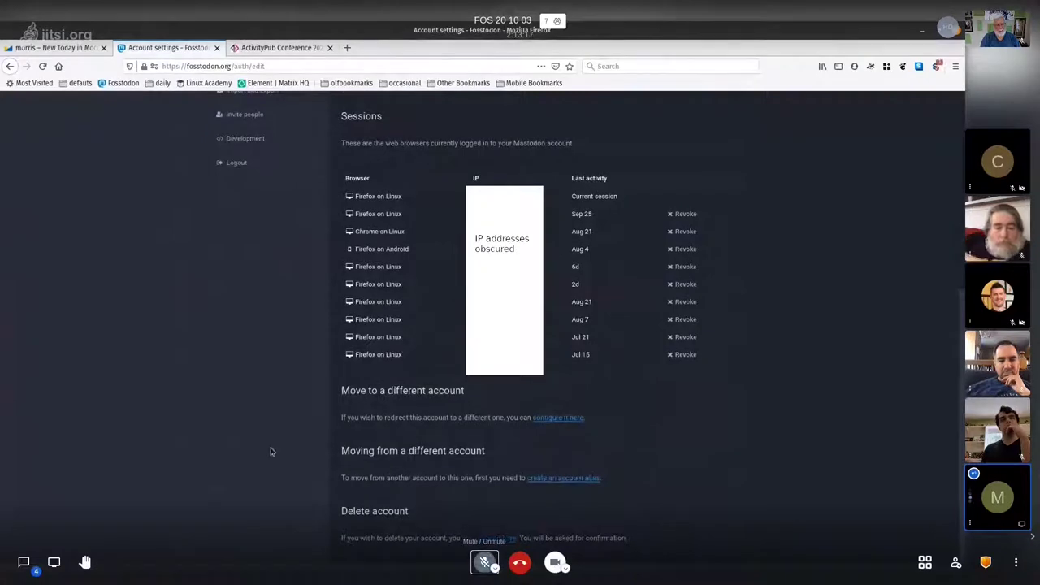
pyautogui.scroll(5, 272, 451)
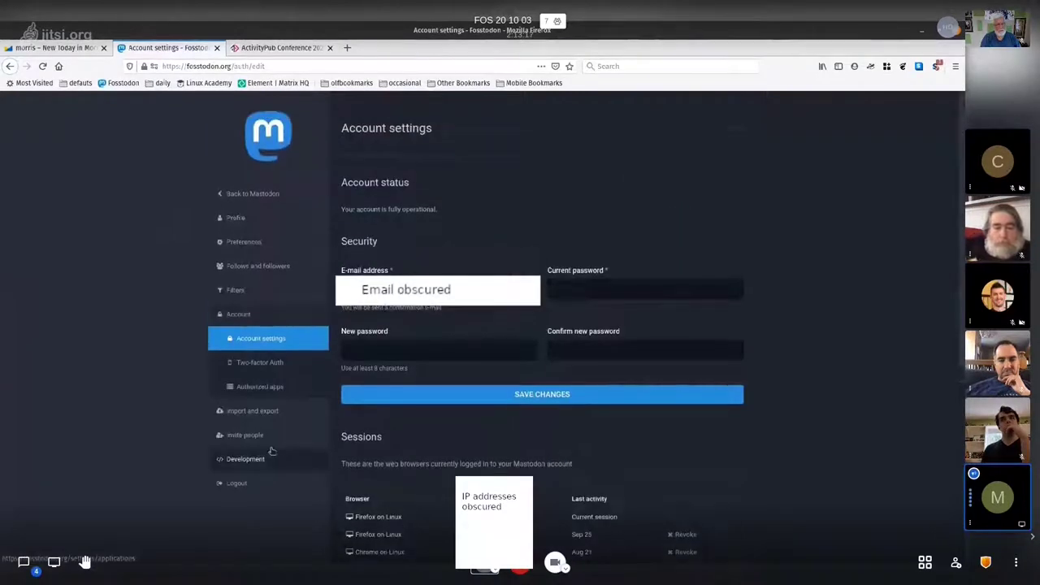
# View the empty form for adding a new filter, and return to the timelines to browse the activitypub column
pyautogui.click(239, 290)
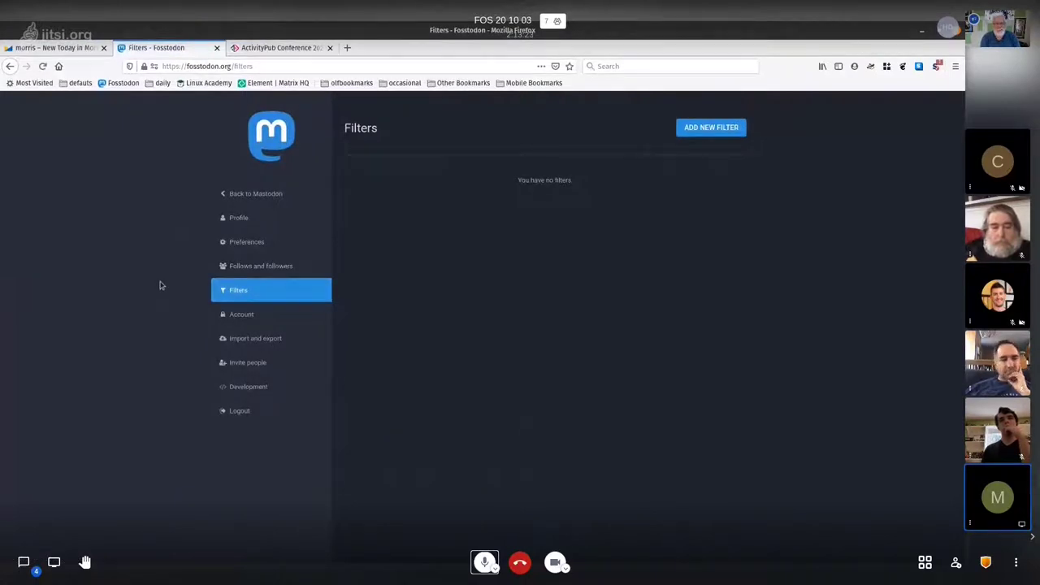
pyautogui.click(704, 127)
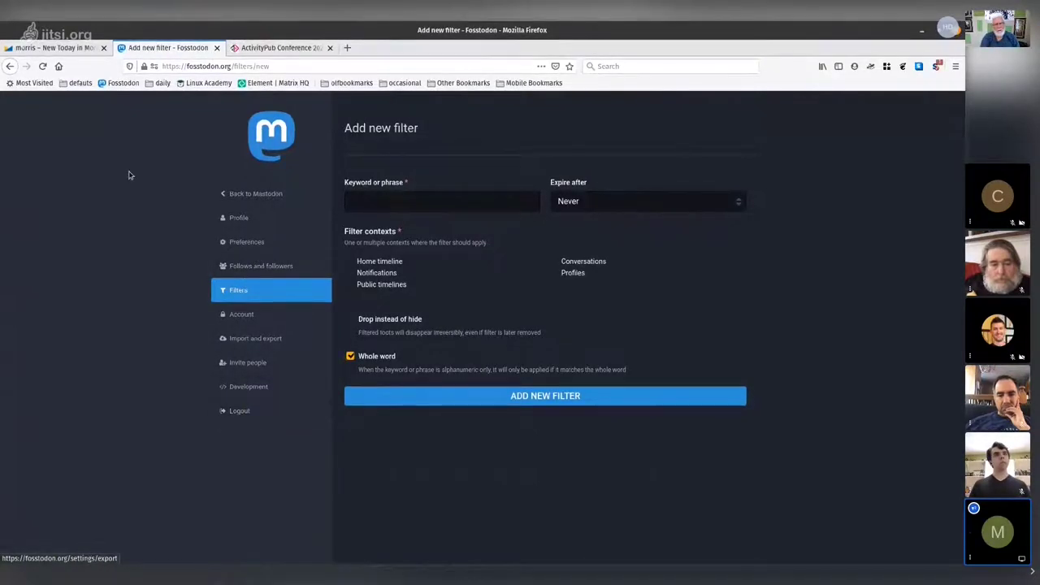
pyautogui.click(288, 144)
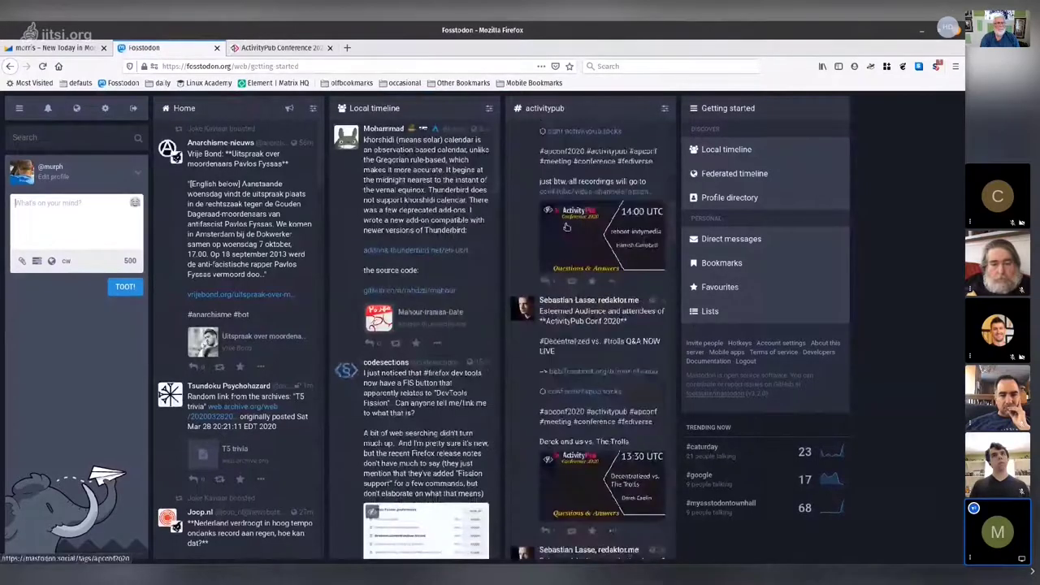
pyautogui.scroll(-5, 566, 227)
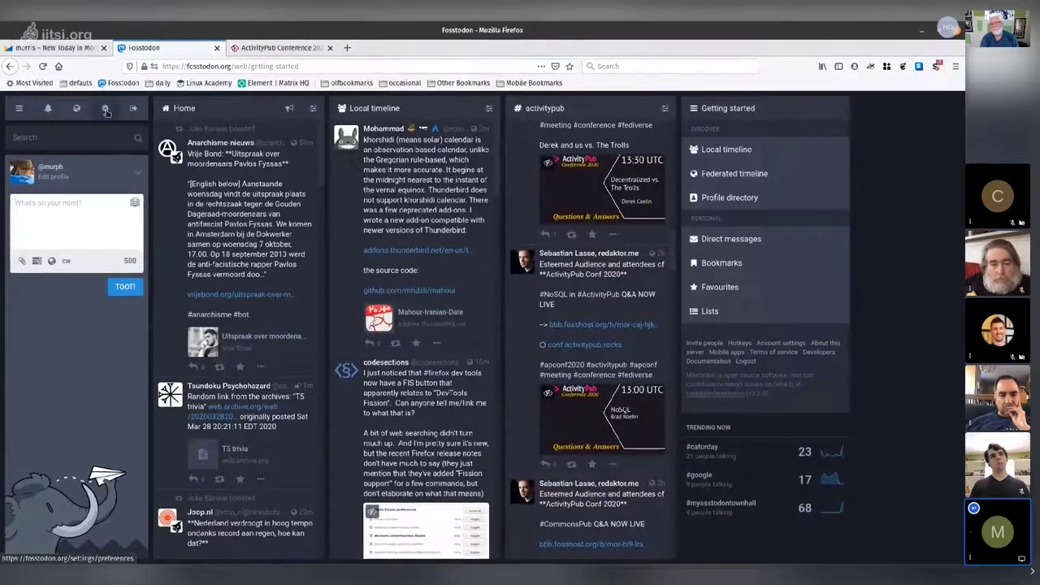
# Open the VTV CANAL 8 profile from the Federated timeline and view its mute, block, report and domain-blocking options
pyautogui.click(77, 109)
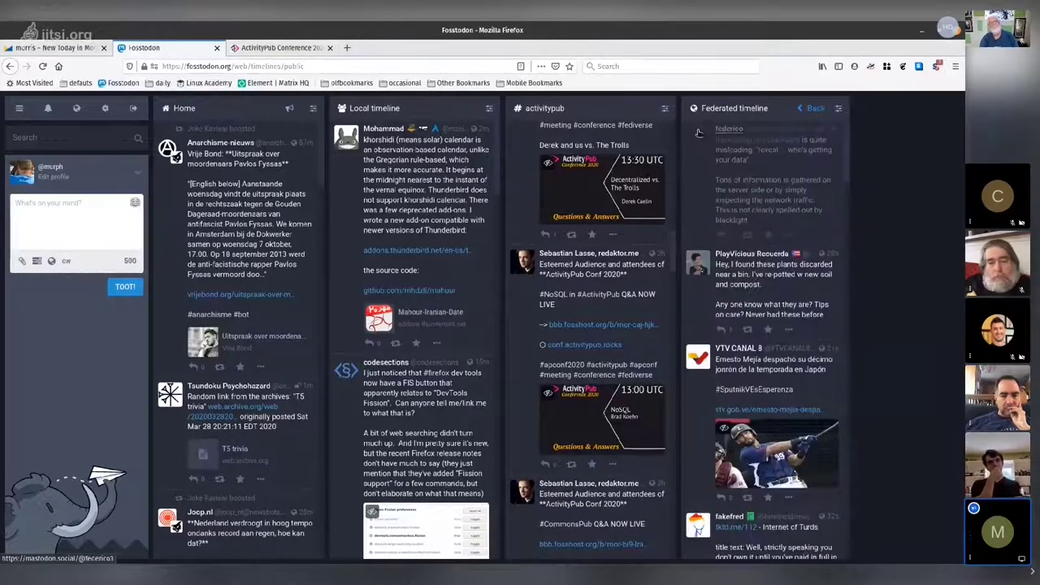
pyautogui.click(696, 368)
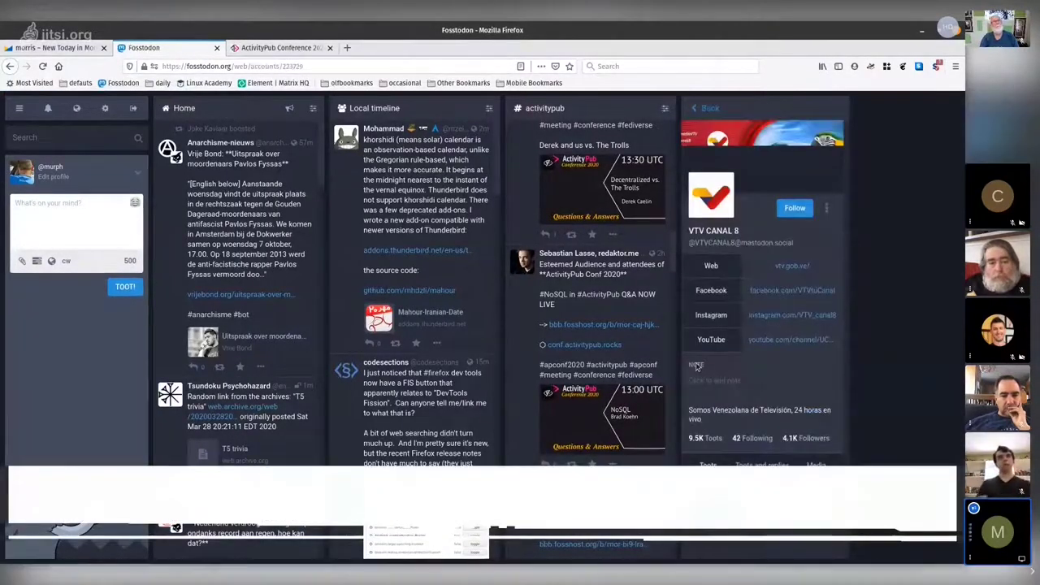
pyautogui.click(828, 208)
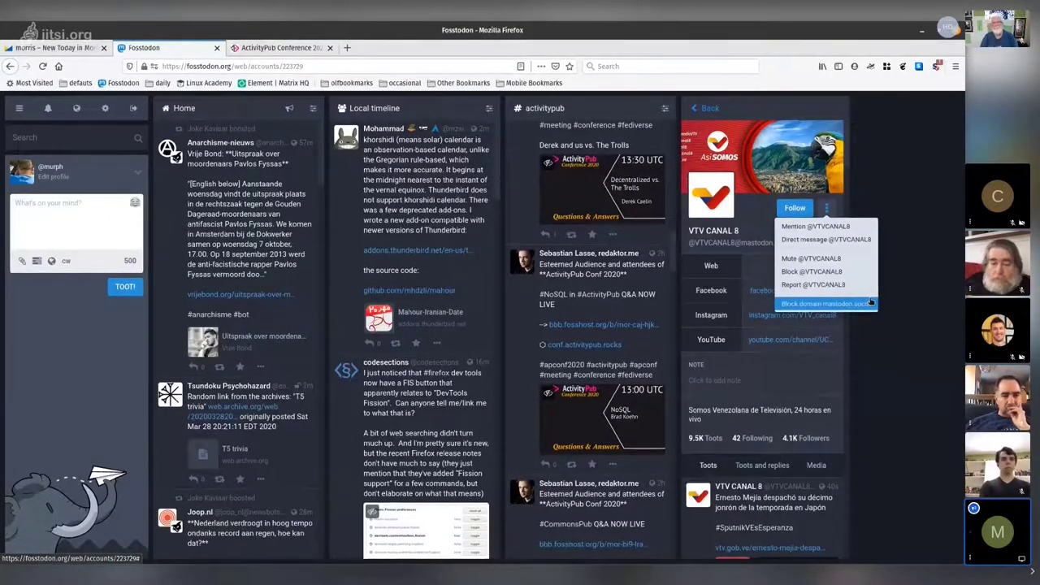
pyautogui.click(870, 398)
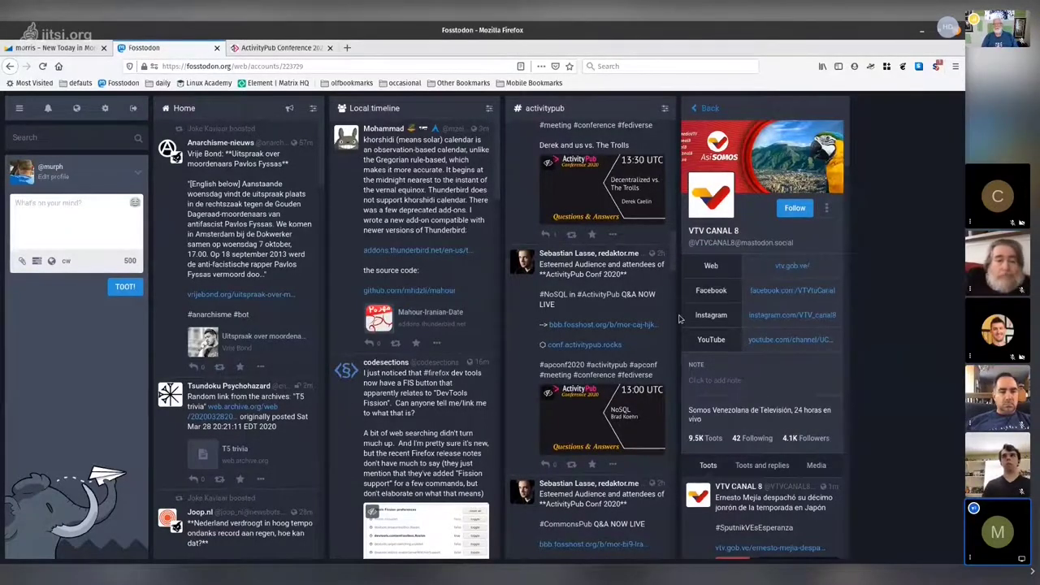
# Open pixelfed.social in a new browser tab
pyautogui.click(348, 49)
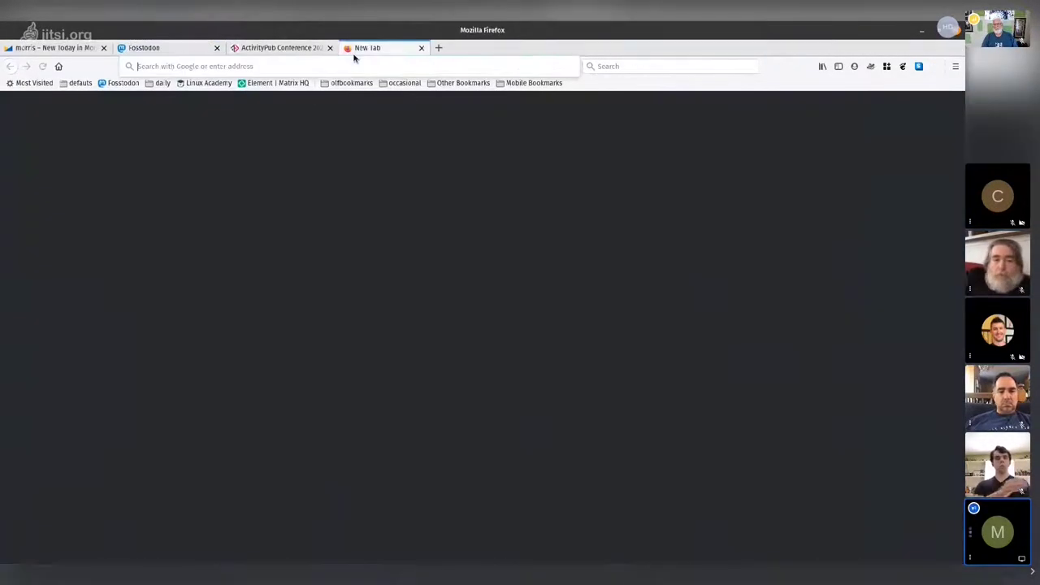
pyautogui.click(355, 63)
pyautogui.write('pixelfed.social/')
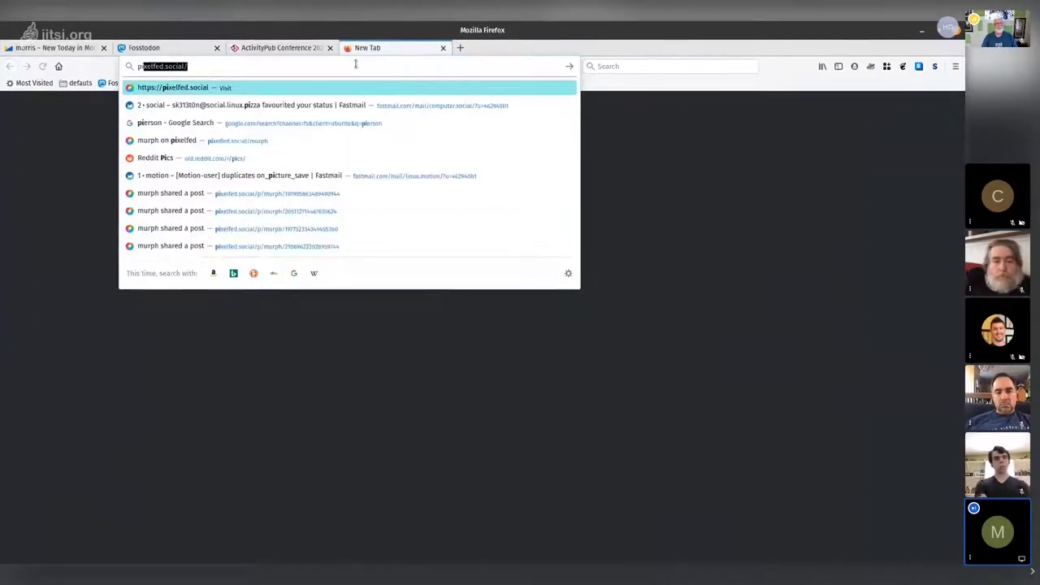
pyautogui.press('Return')
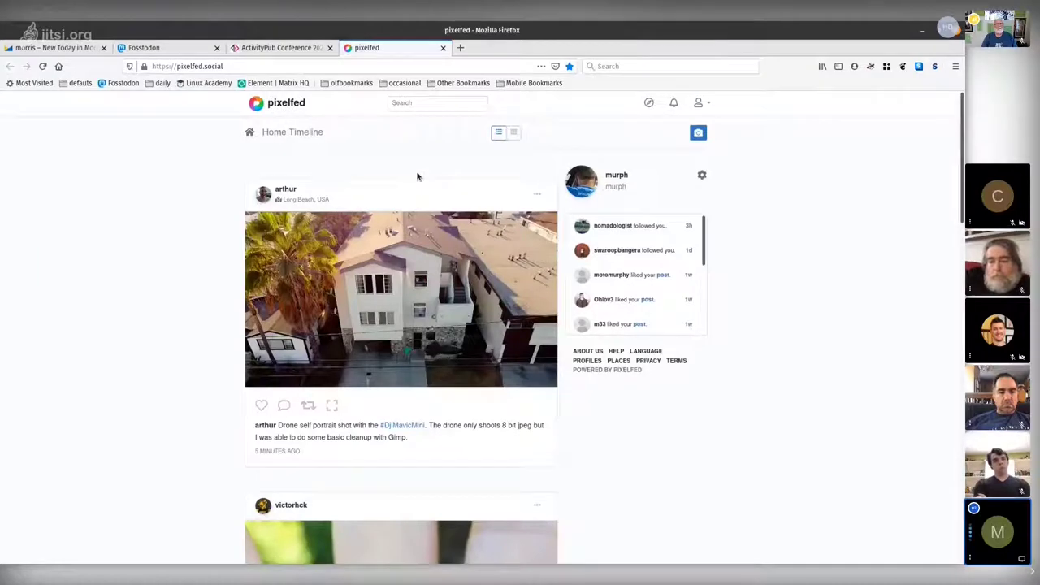
# Browse the photo posts in the Pixelfed Home Timeline from the newest down to older ones
pyautogui.scroll(-1, 207, 233)
pyautogui.scroll(-3, 206, 233)
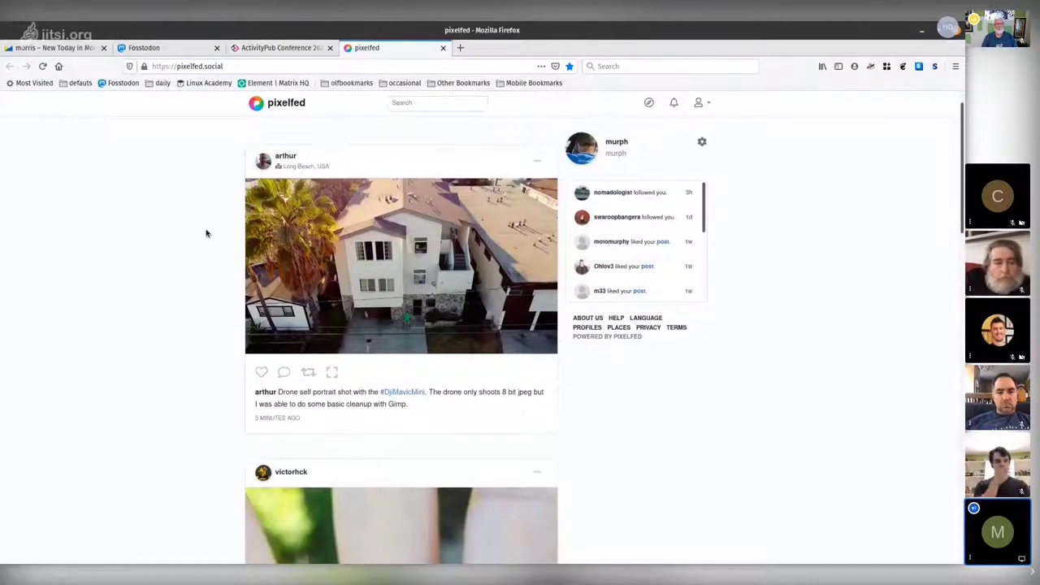
pyautogui.scroll(-10, 206, 233)
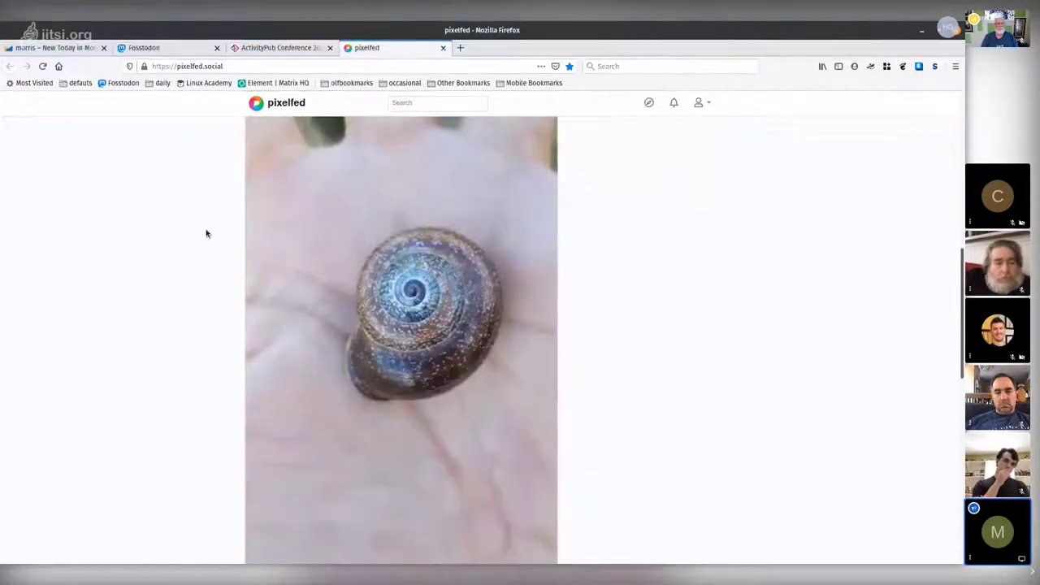
pyautogui.scroll(8, 207, 233)
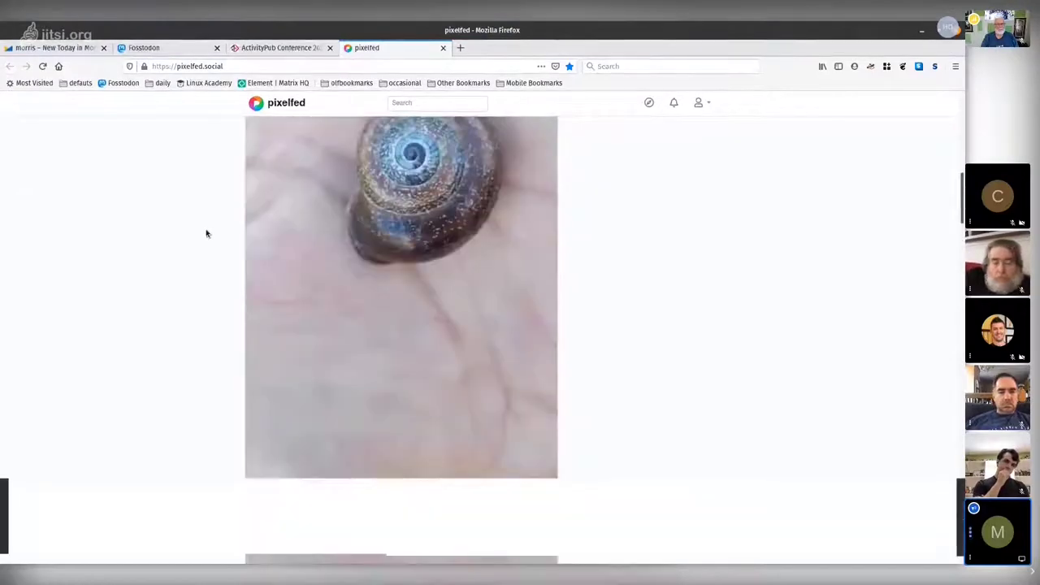
pyautogui.scroll(-12, 207, 233)
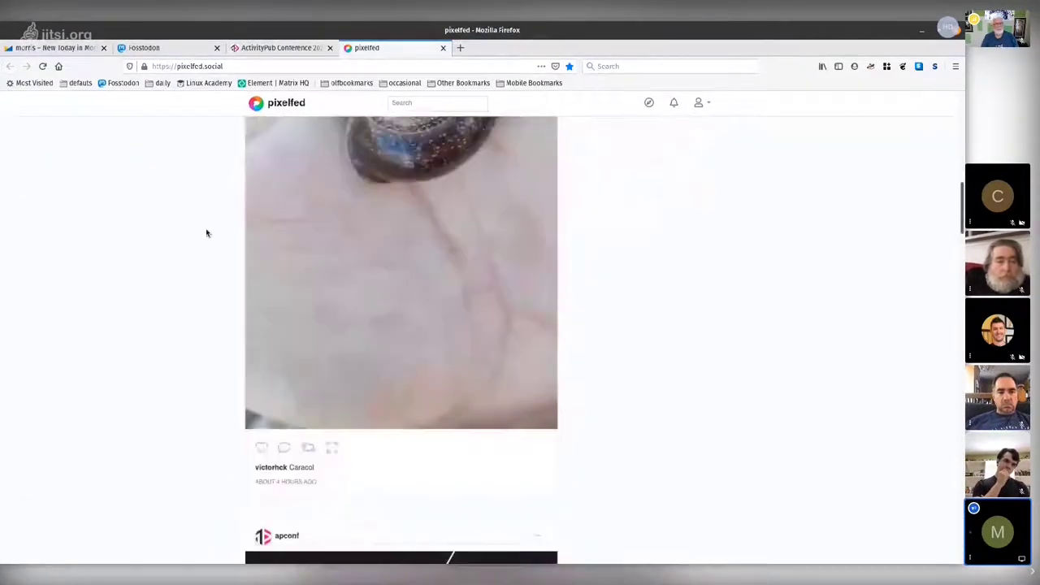
pyautogui.scroll(-2, 206, 233)
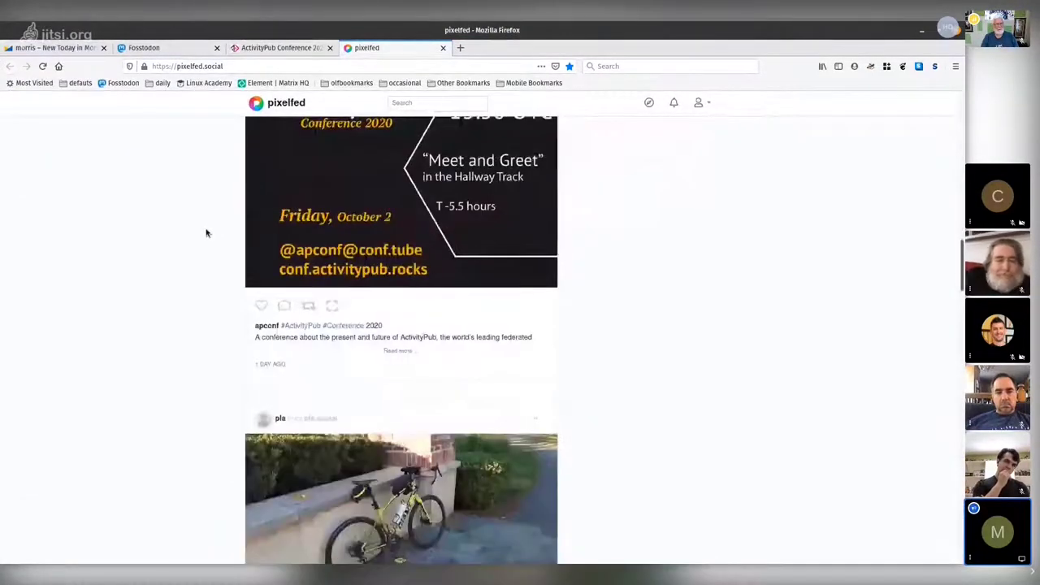
# Look through further older photo posts in the Pixelfed Home Timeline, and return to the newest post
pyautogui.scroll(1, 206, 233)
pyautogui.scroll(-3, 231, 252)
pyautogui.scroll(-5, 231, 252)
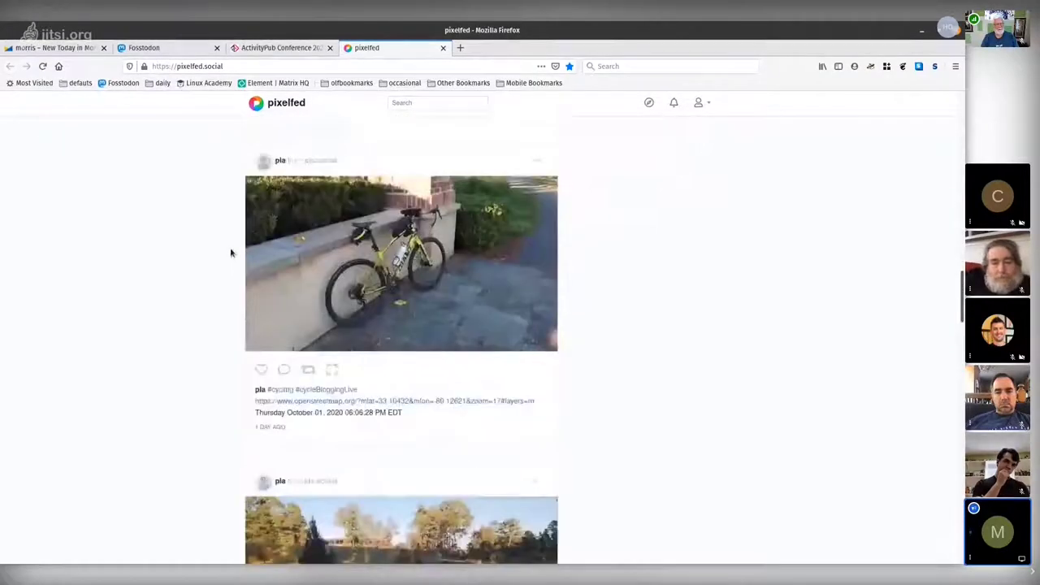
pyautogui.scroll(-10, 231, 253)
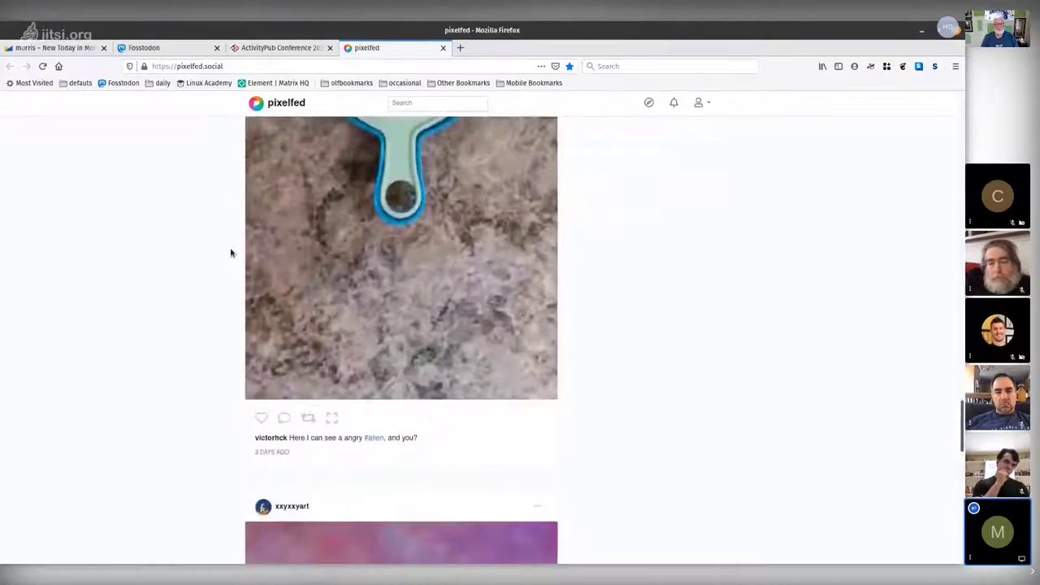
pyautogui.scroll(5, 231, 254)
pyautogui.scroll(-10, 231, 254)
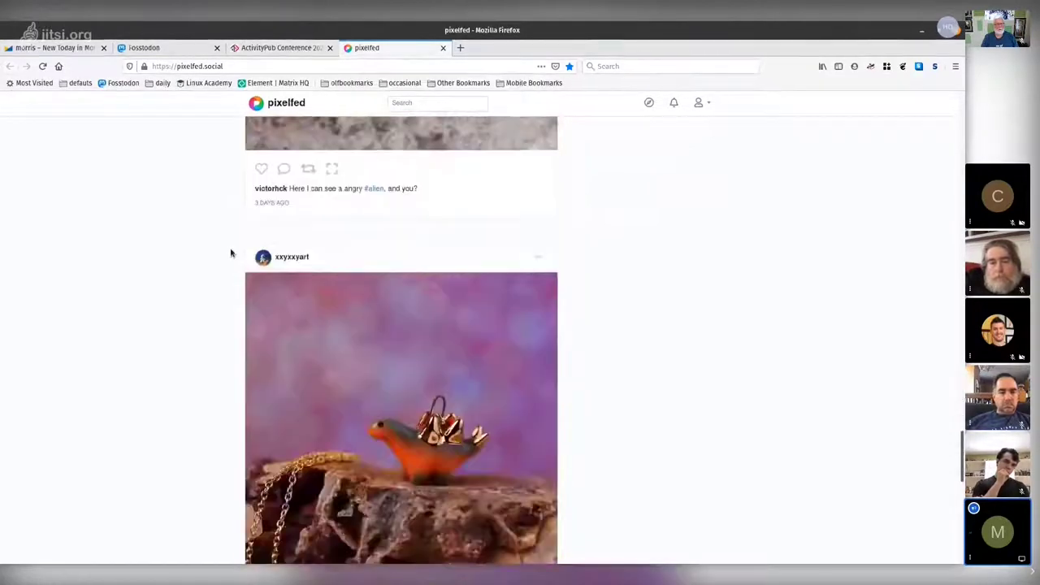
pyautogui.scroll(10, 231, 253)
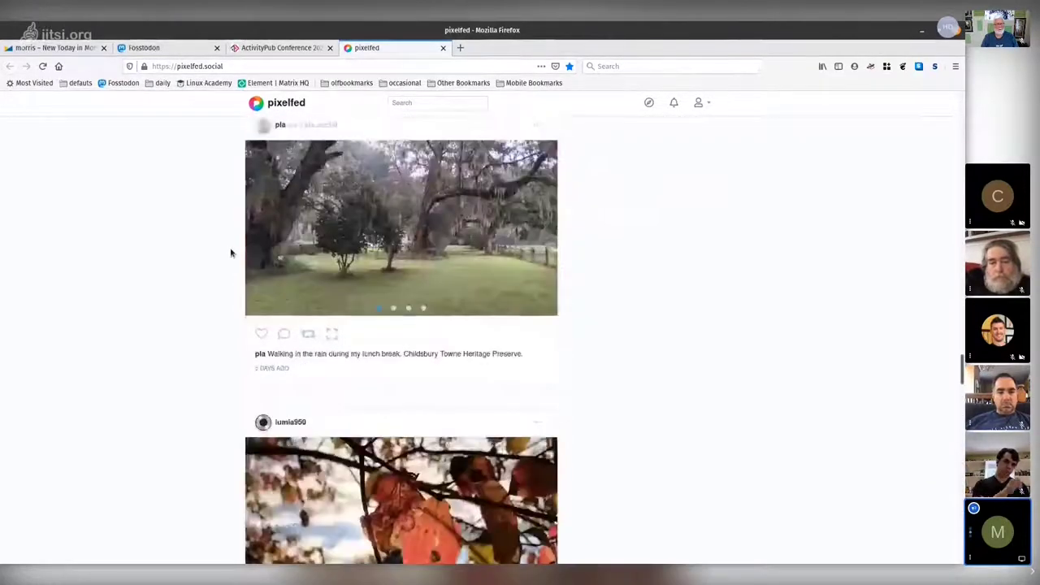
pyautogui.scroll(-2, 230, 253)
pyautogui.scroll(10, 231, 253)
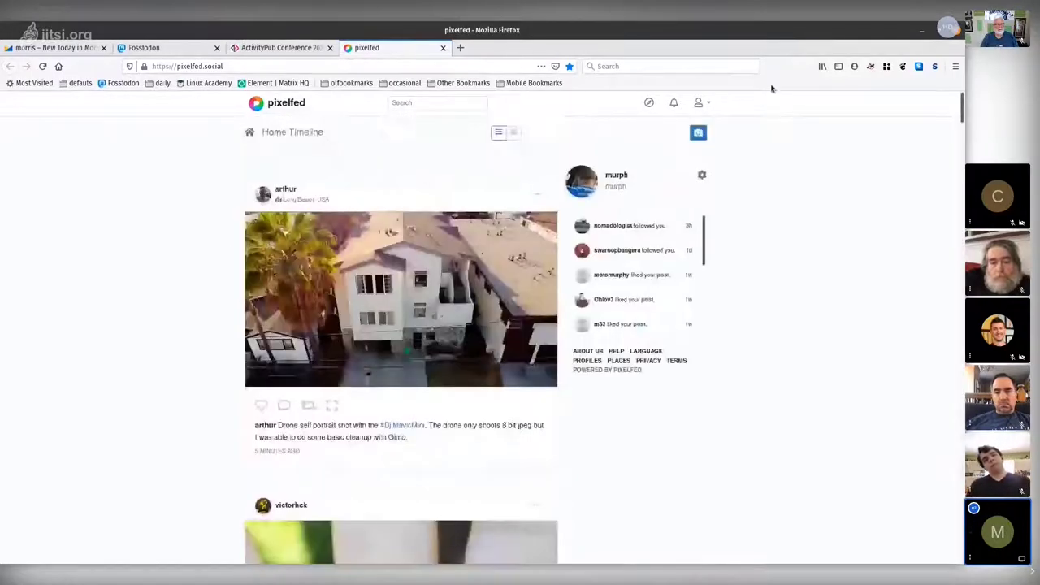
# Open the account's own Pixelfed profile and browse its photo grid down to the oldest posts and back to the newest
pyautogui.click(582, 184)
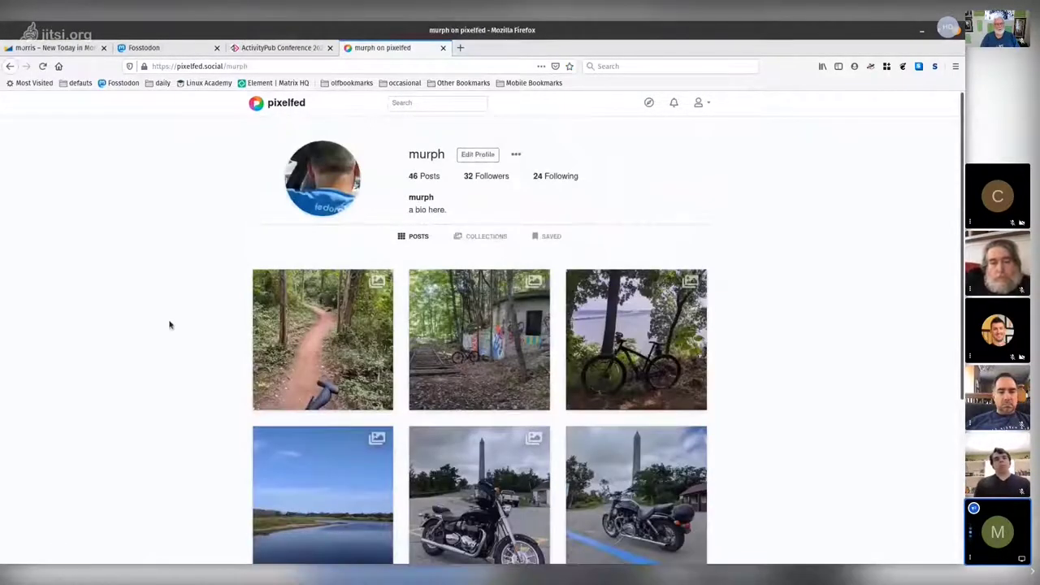
pyautogui.scroll(-3, 170, 325)
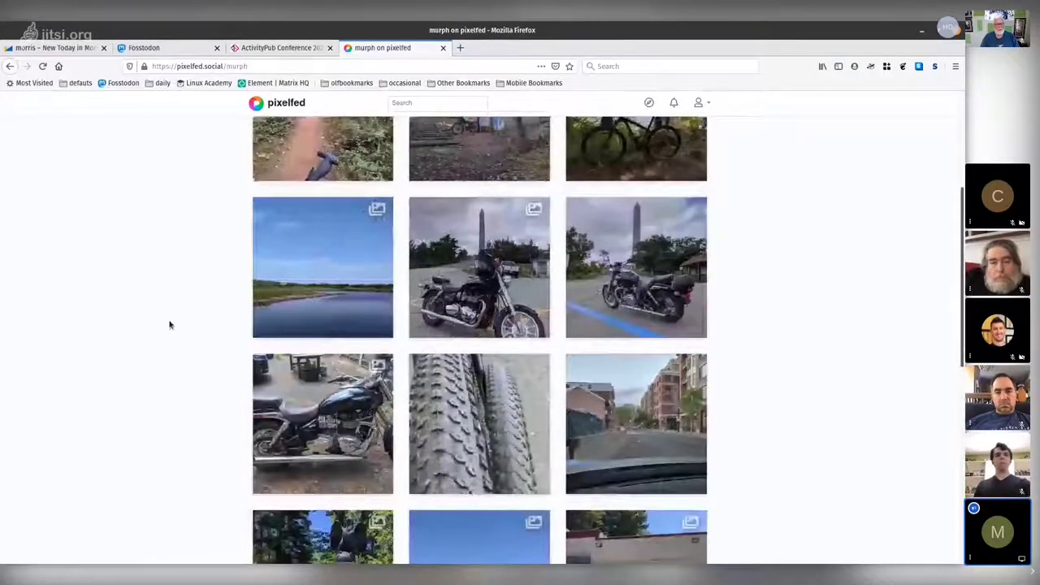
pyautogui.scroll(-2, 170, 325)
pyautogui.scroll(-10, 169, 325)
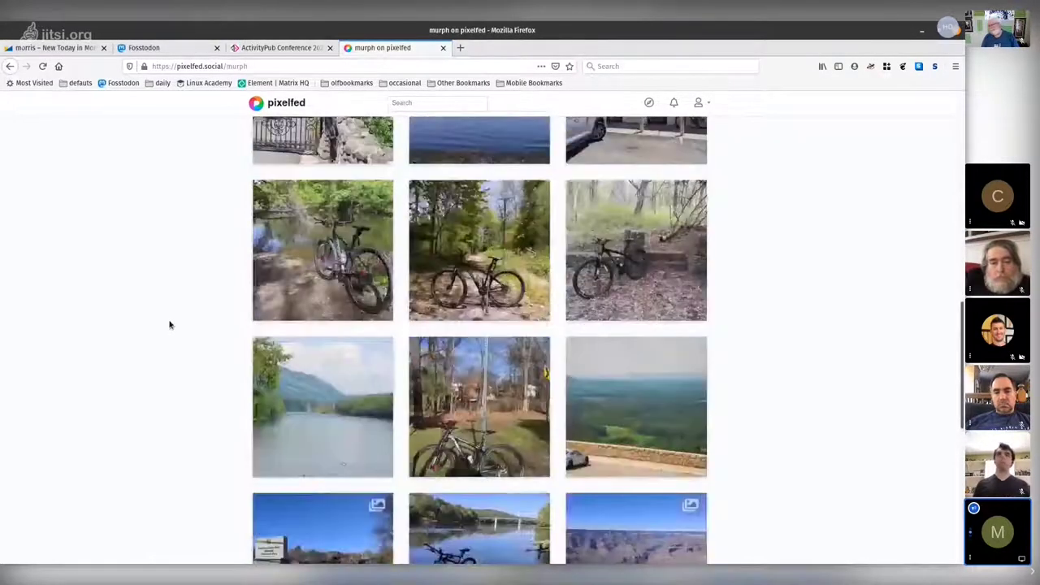
pyautogui.scroll(-4, 170, 325)
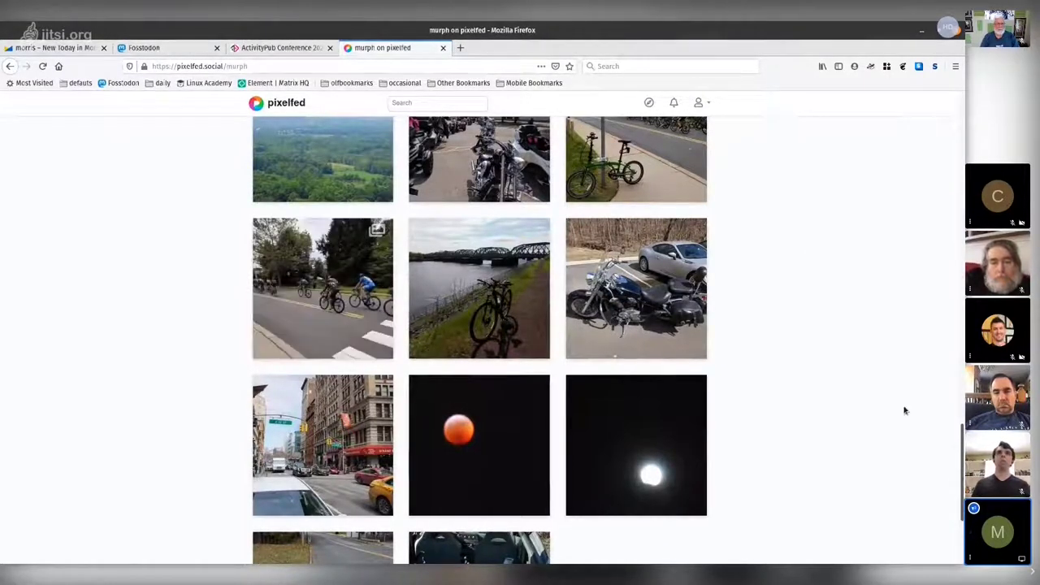
pyautogui.moveTo(963, 483); pyautogui.dragTo(959, 170)
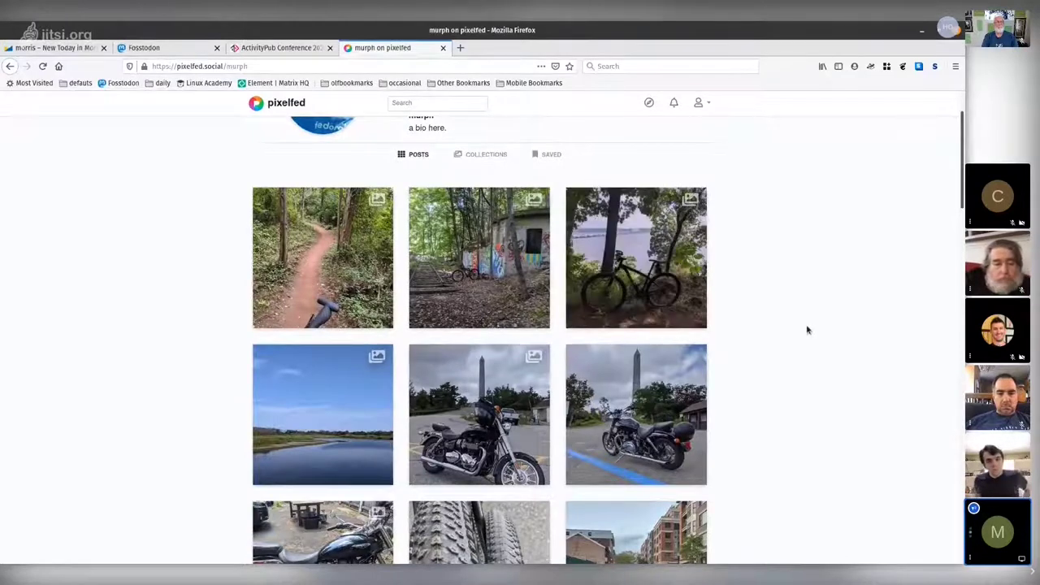
pyautogui.scroll(1, 807, 330)
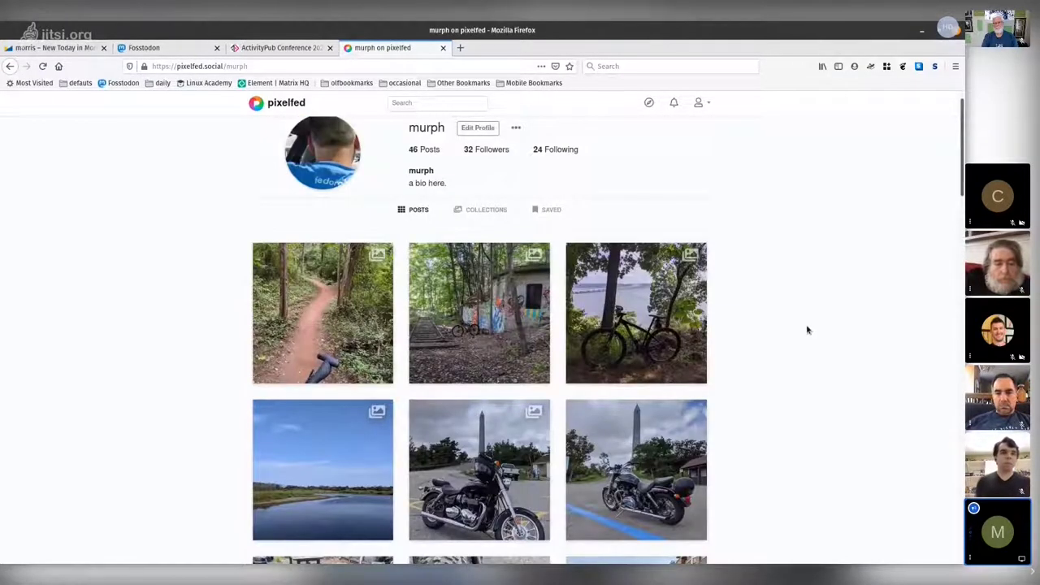
pyautogui.scroll(-2, 626, 358)
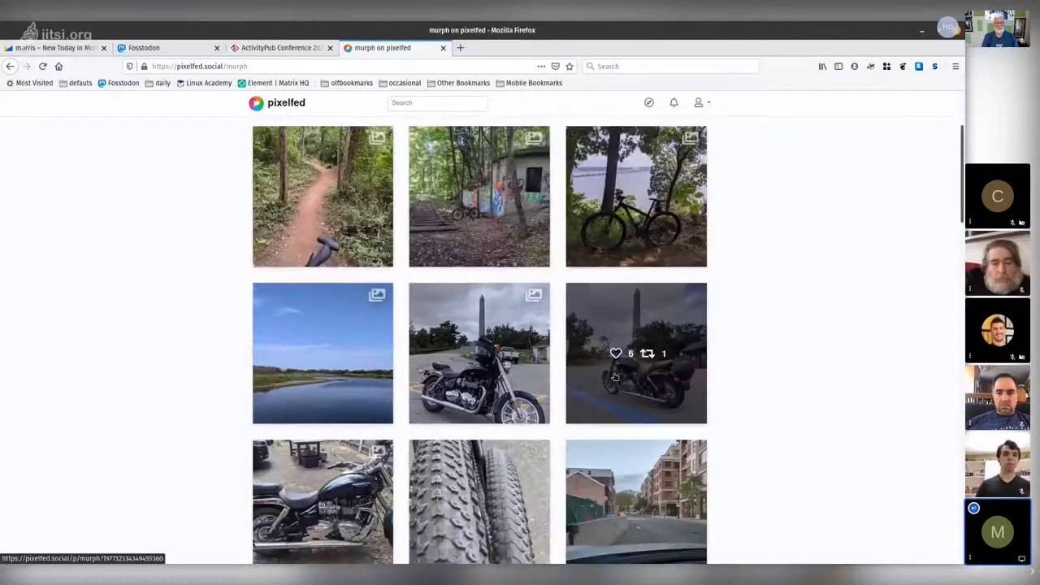
# Open the High Point motorcycle post, read its comments with the replies to "Triumph?" expanded, and view more posts from the same account
pyautogui.click(615, 376)
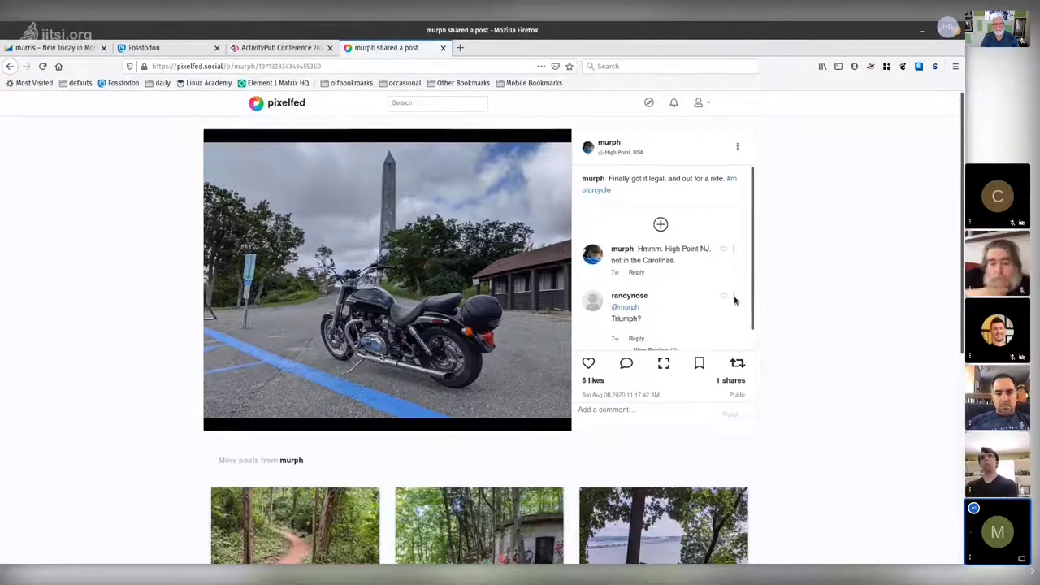
pyautogui.scroll(-1, 736, 299)
pyautogui.scroll(-1, 646, 278)
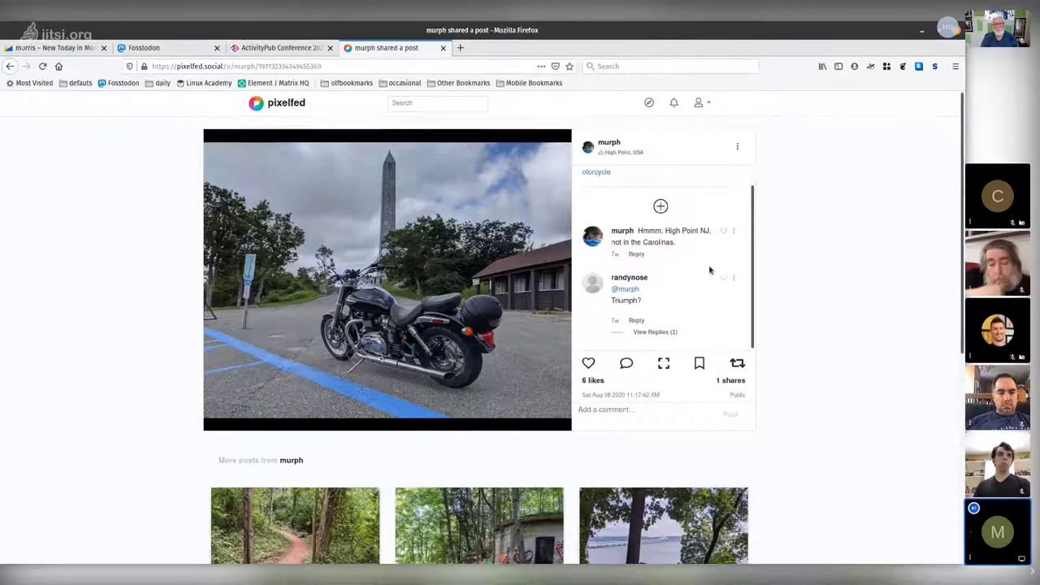
pyautogui.scroll(-2, 703, 271)
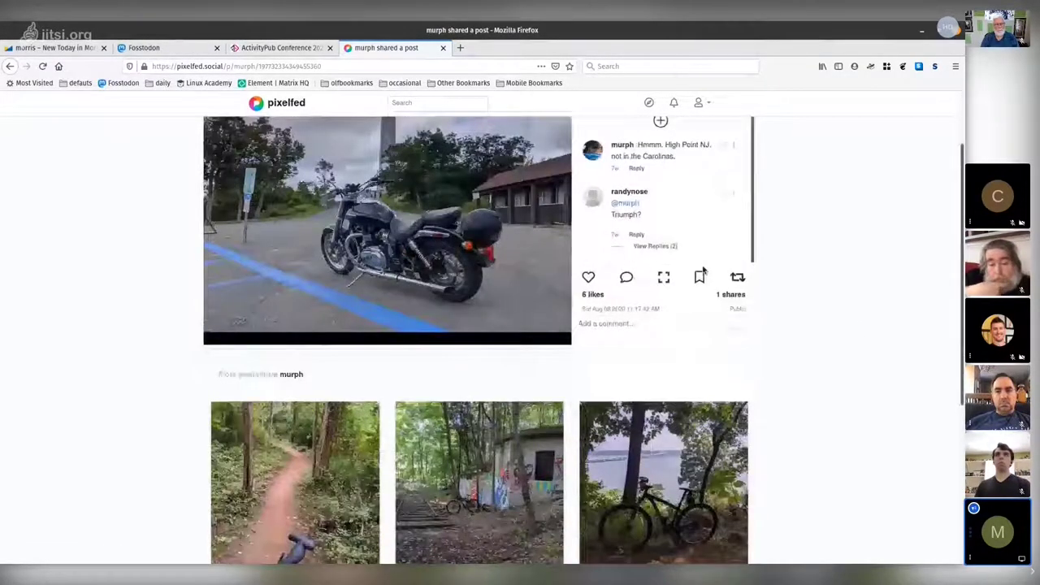
pyautogui.click(657, 245)
pyautogui.scroll(-3, 699, 215)
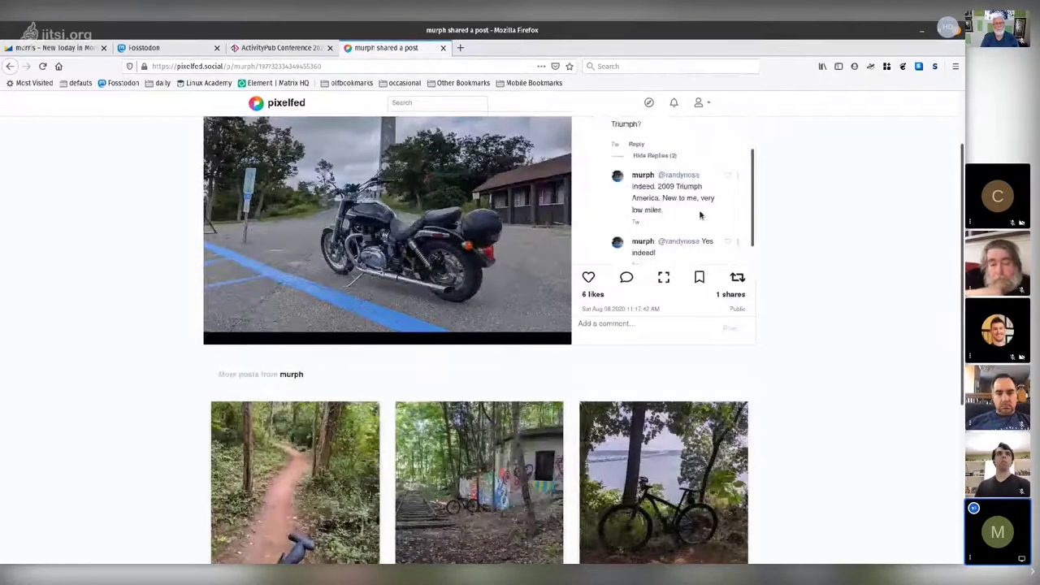
pyautogui.scroll(3, 699, 215)
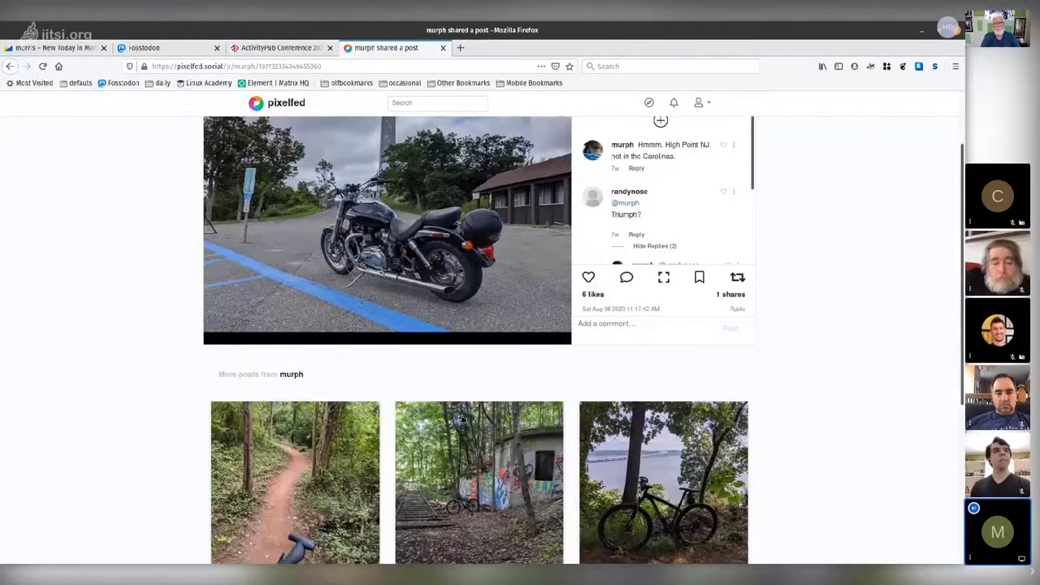
pyautogui.scroll(-3, 465, 432)
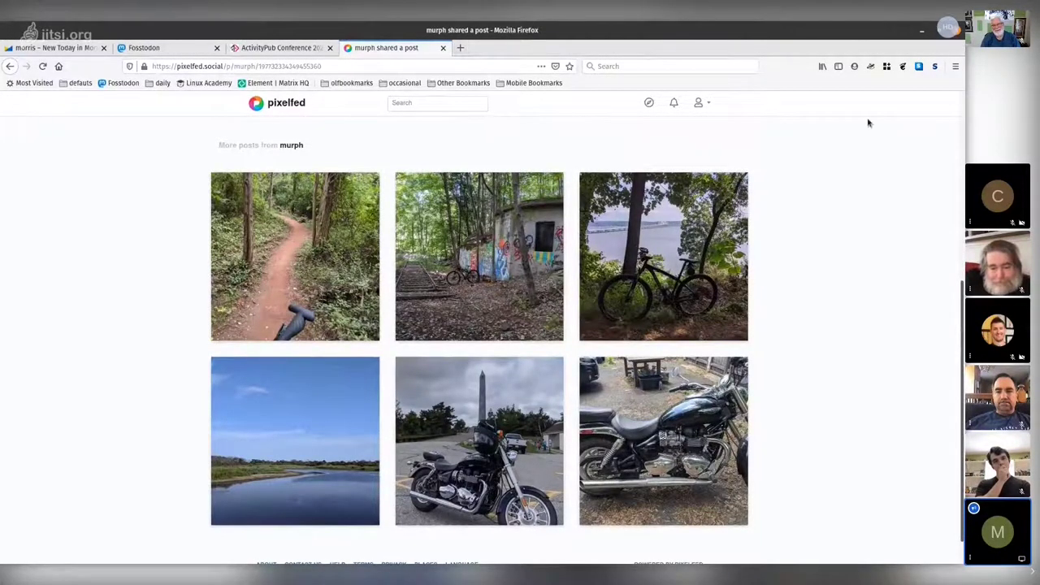
# Bring up the Mobilizon event "Fediverse—Distributed Social Media Platform how-to" in a new browser tab and maximize the browser window
pyautogui.click(460, 48)
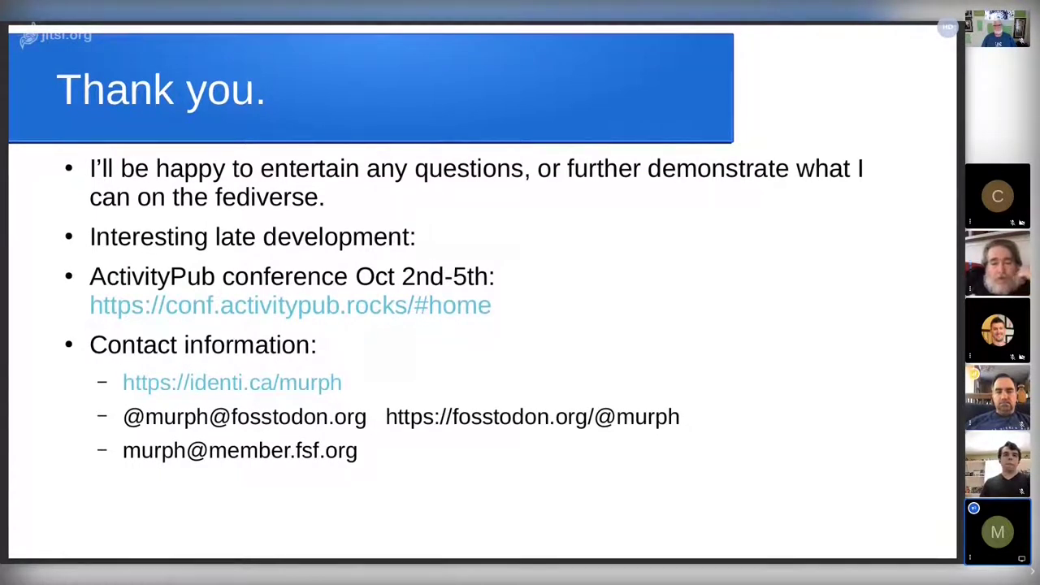
pyautogui.hotkey('alt', 'Tab')
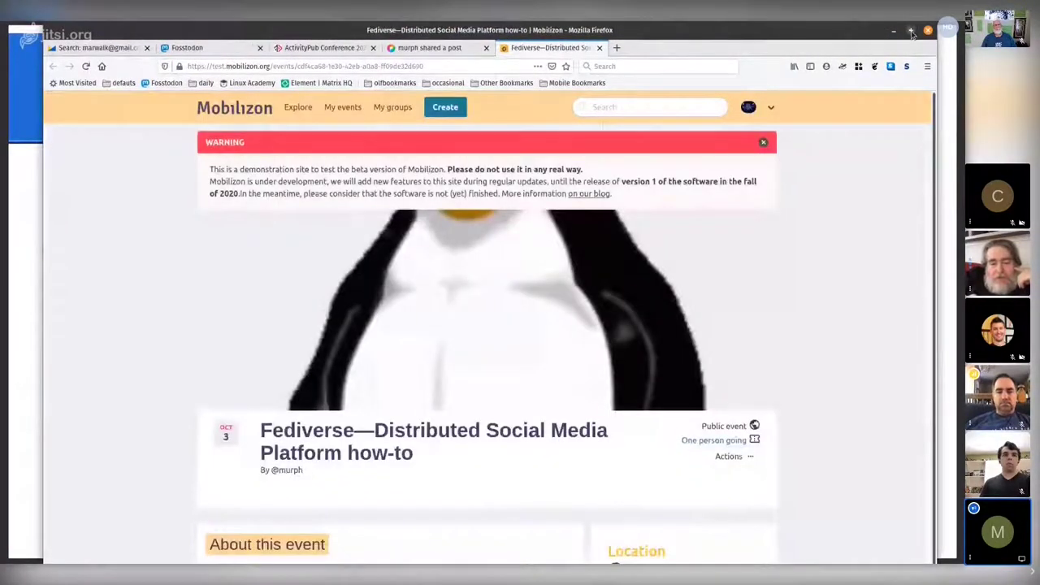
pyautogui.click(911, 31)
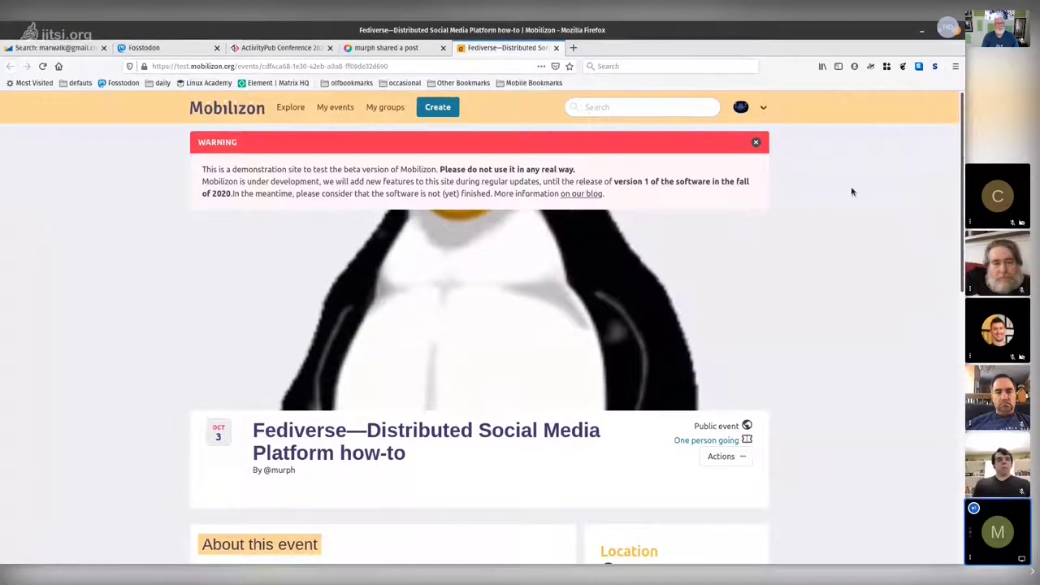
# Review the event page's description, date, organizer, comments and suggested events
pyautogui.scroll(-15, 852, 192)
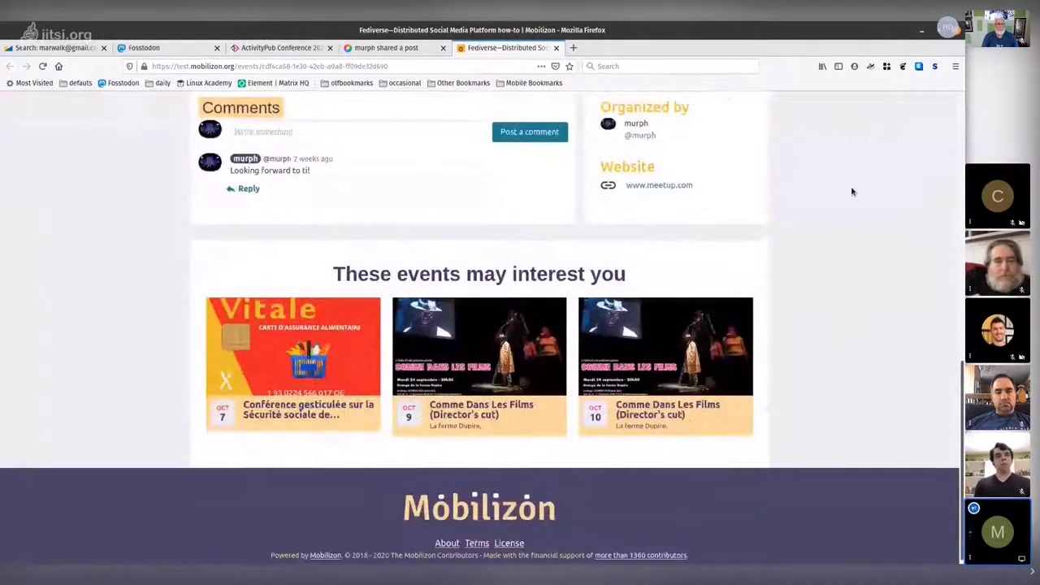
pyautogui.scroll(5, 119, 289)
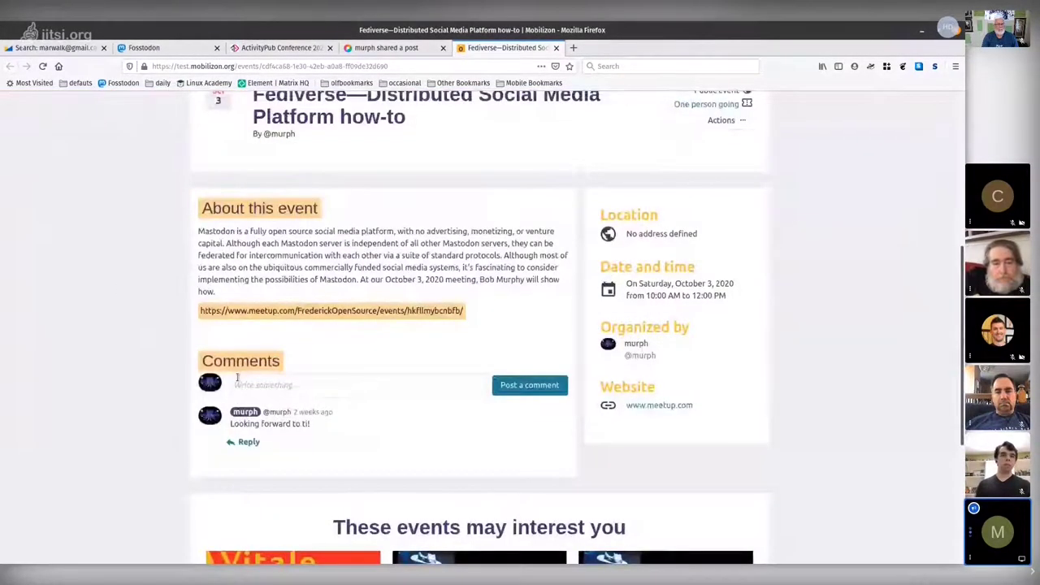
pyautogui.scroll(2, 557, 267)
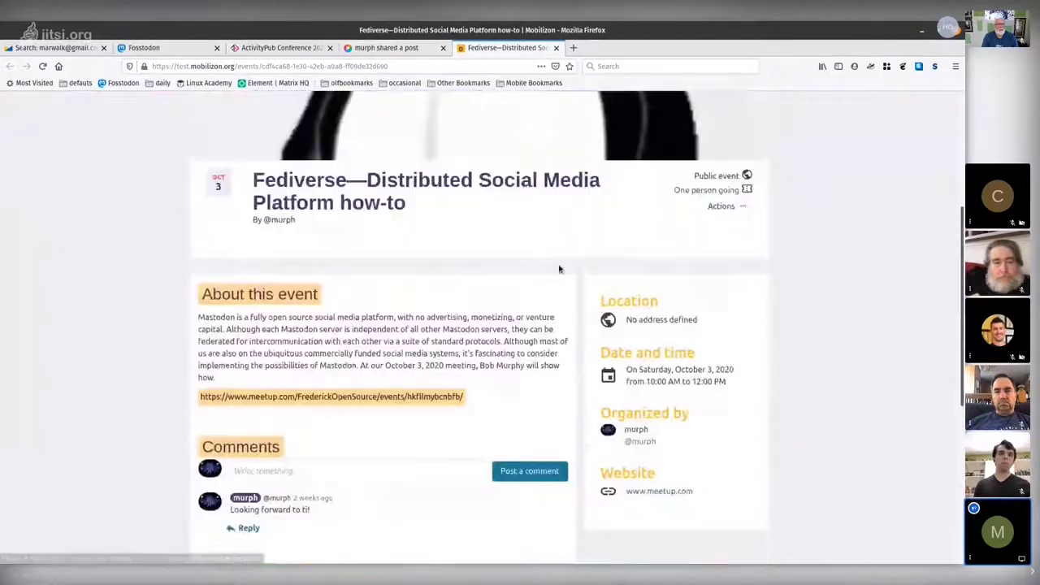
# View the event's participants list, highlight the beta demonstration warning text, and return to the event page
pyautogui.click(695, 192)
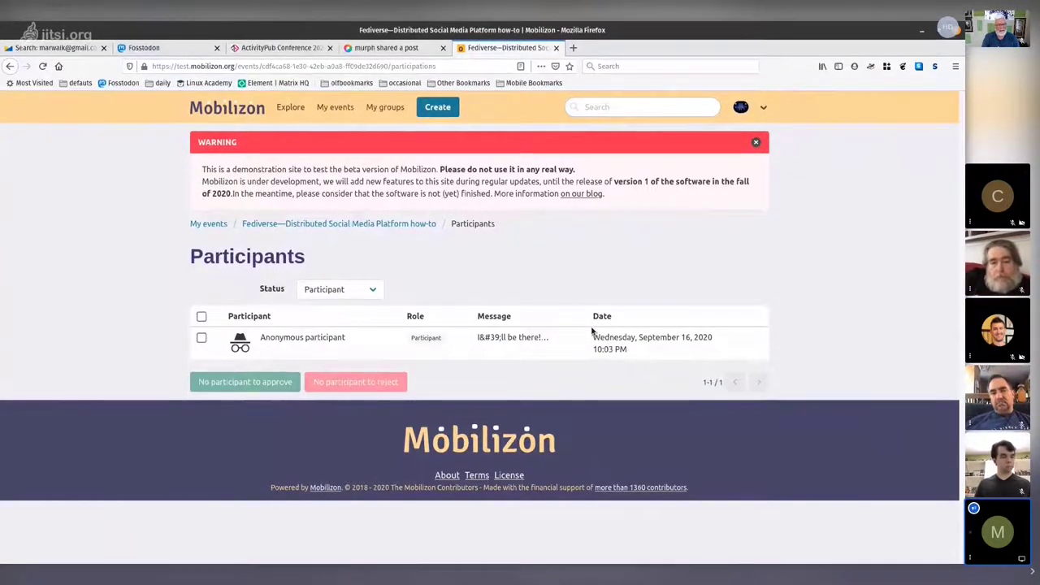
pyautogui.moveTo(201, 169); pyautogui.dragTo(658, 202)
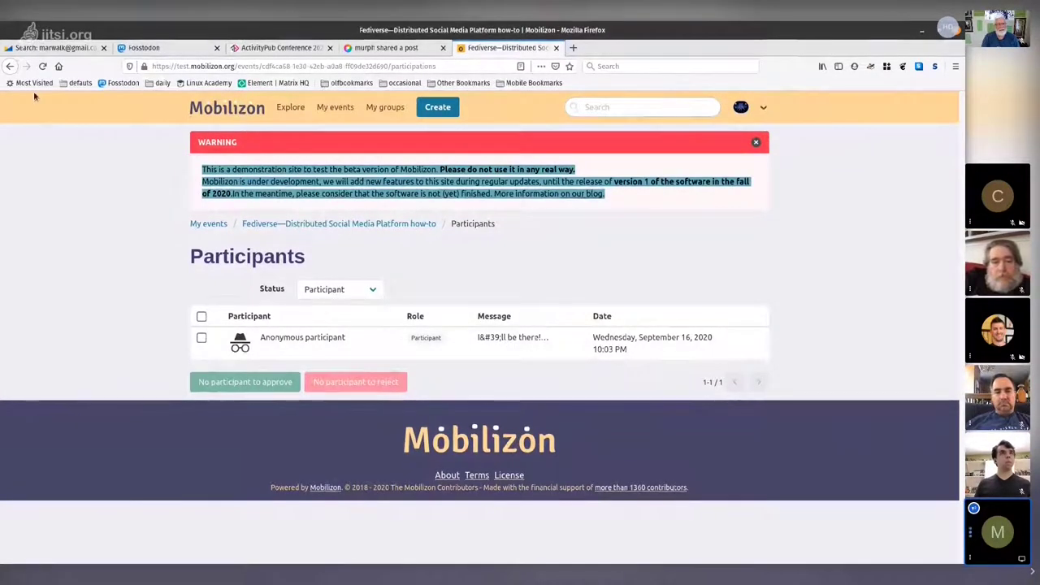
pyautogui.click(13, 70)
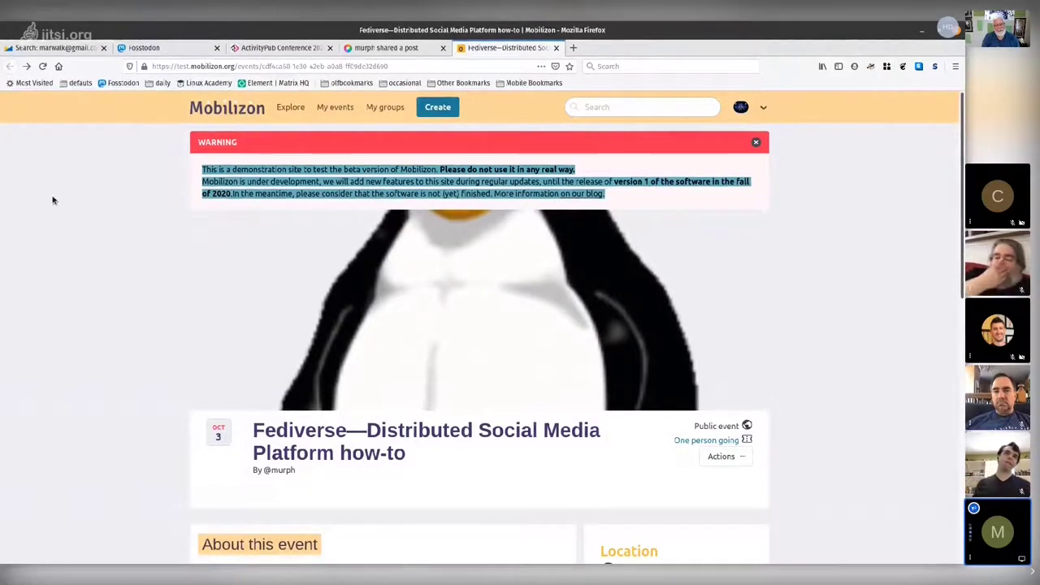
# Clear the text highlight, dismiss the beta warning banner, and show the event's description and comments
pyautogui.click(274, 358)
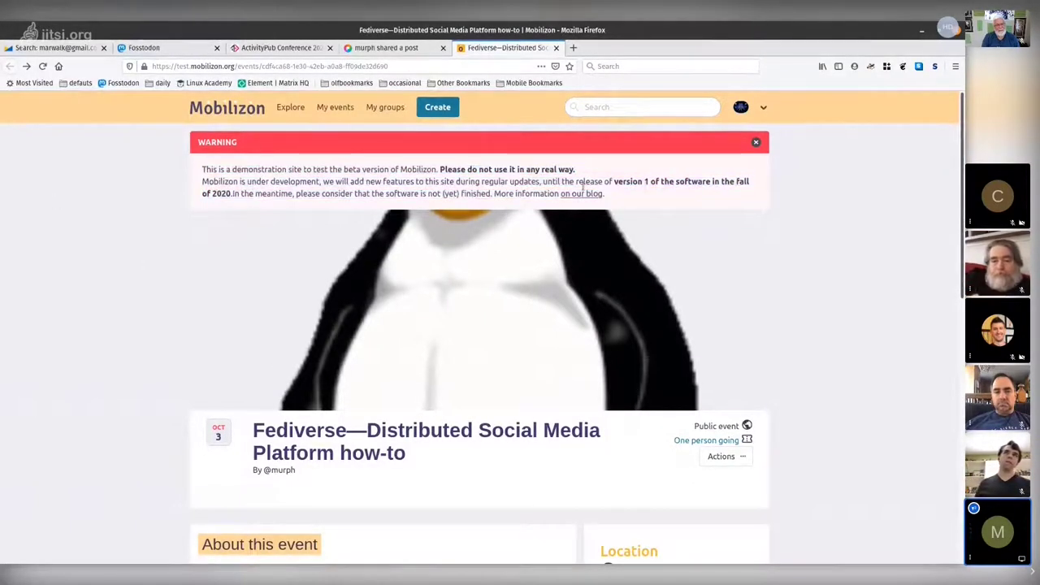
pyautogui.click(754, 144)
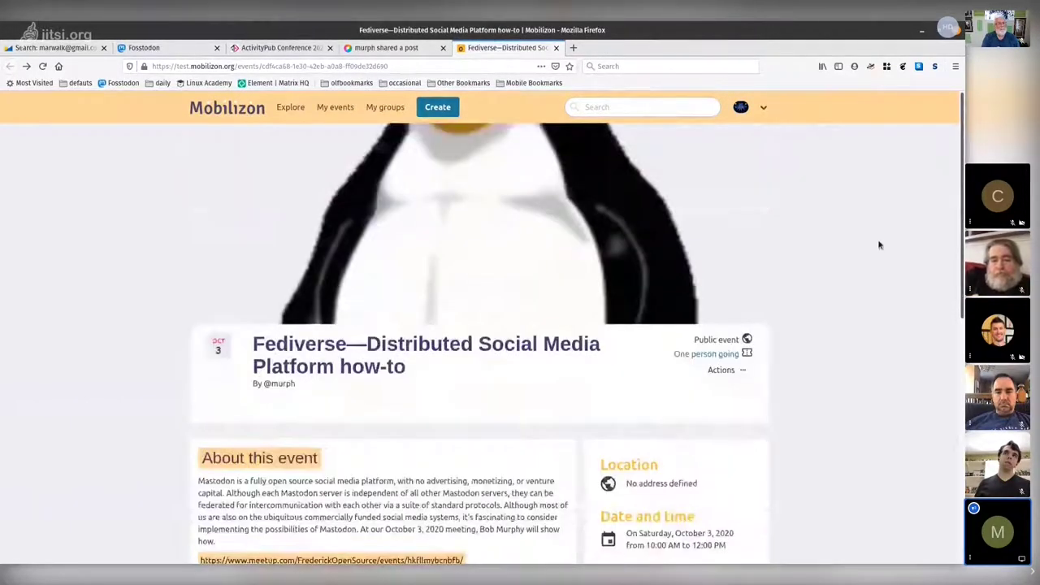
pyautogui.scroll(-4, 808, 274)
pyautogui.scroll(-1, 353, 365)
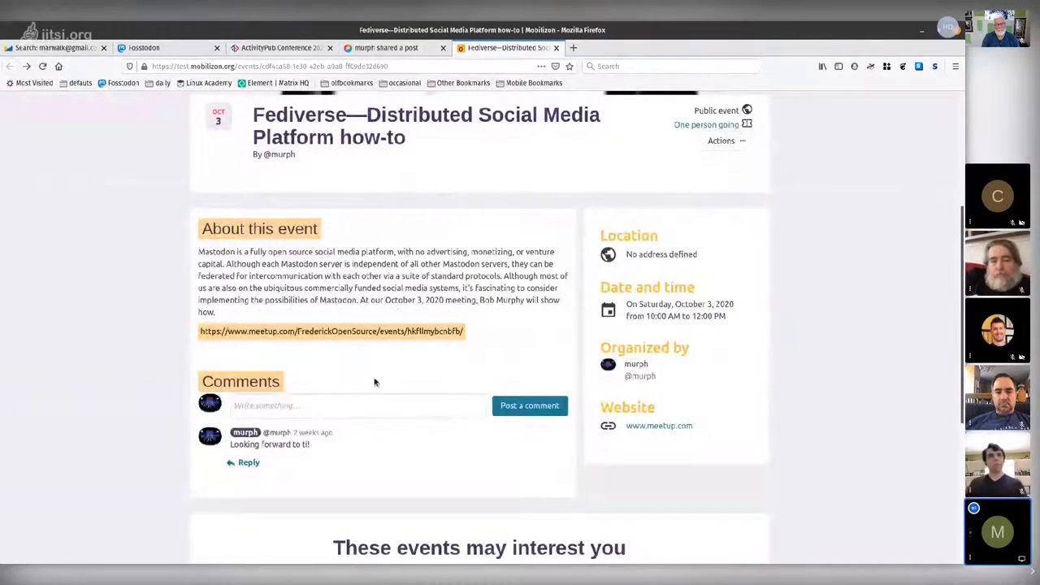
# Open the suggested October 9 event "Comme Dans Les Films (Director's cut)", look over its details, and return to the Fediverse event
pyautogui.scroll(-5, 341, 452)
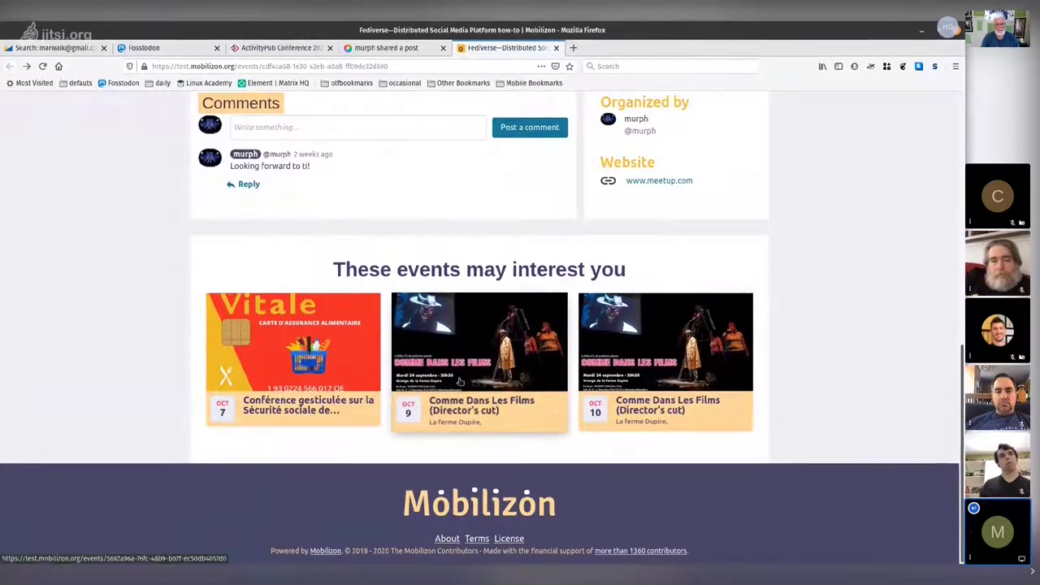
pyautogui.click(433, 400)
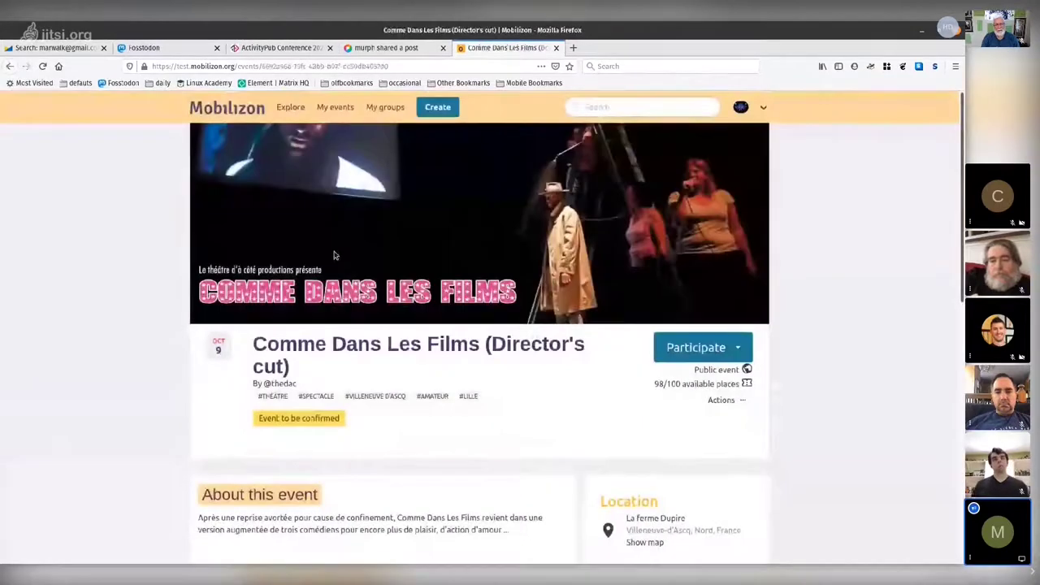
pyautogui.scroll(-1, 158, 214)
pyautogui.scroll(-5, 158, 215)
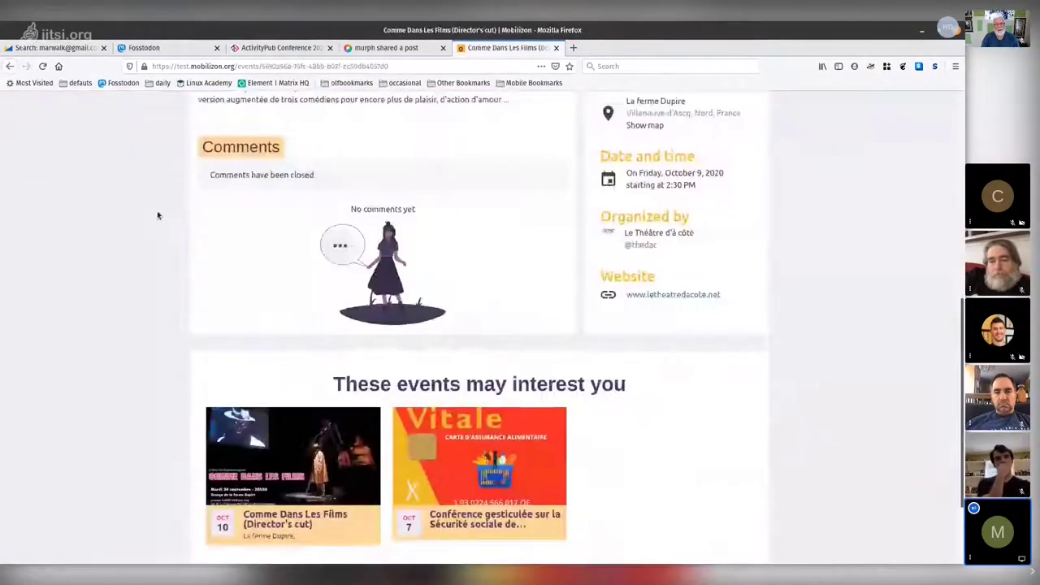
pyautogui.scroll(3, 157, 215)
pyautogui.scroll(2, 158, 215)
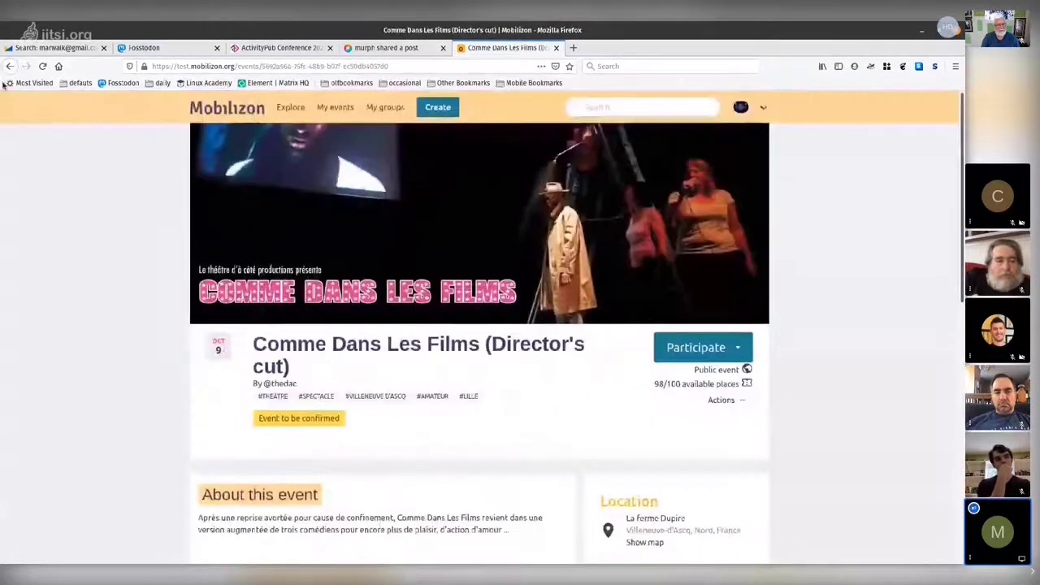
pyautogui.hotkey('alt', 'Left')
pyautogui.scroll(2, 65, 301)
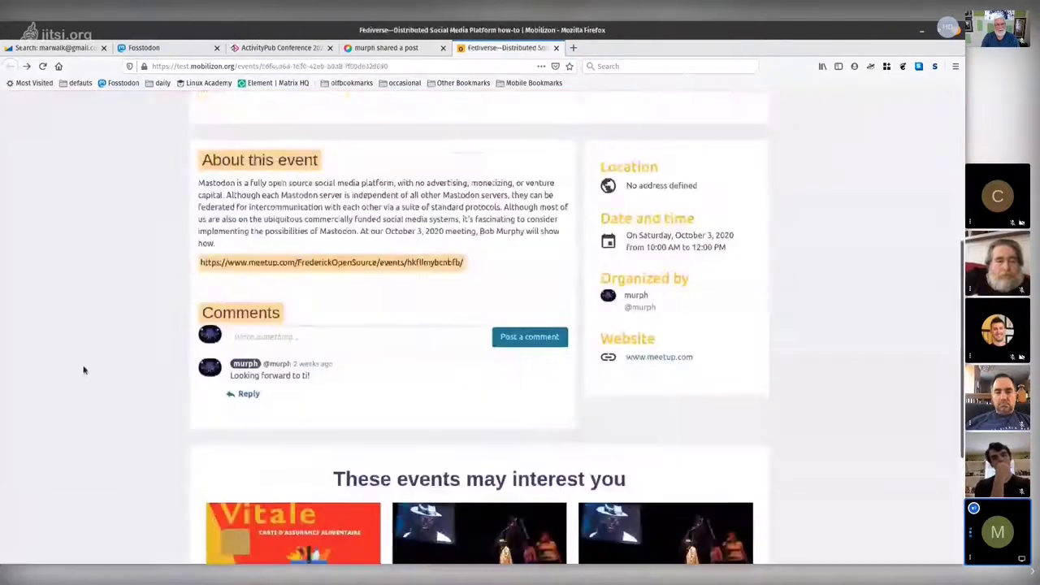
# Open gettogether.community in a new browser tab
pyautogui.scroll(3, 82, 370)
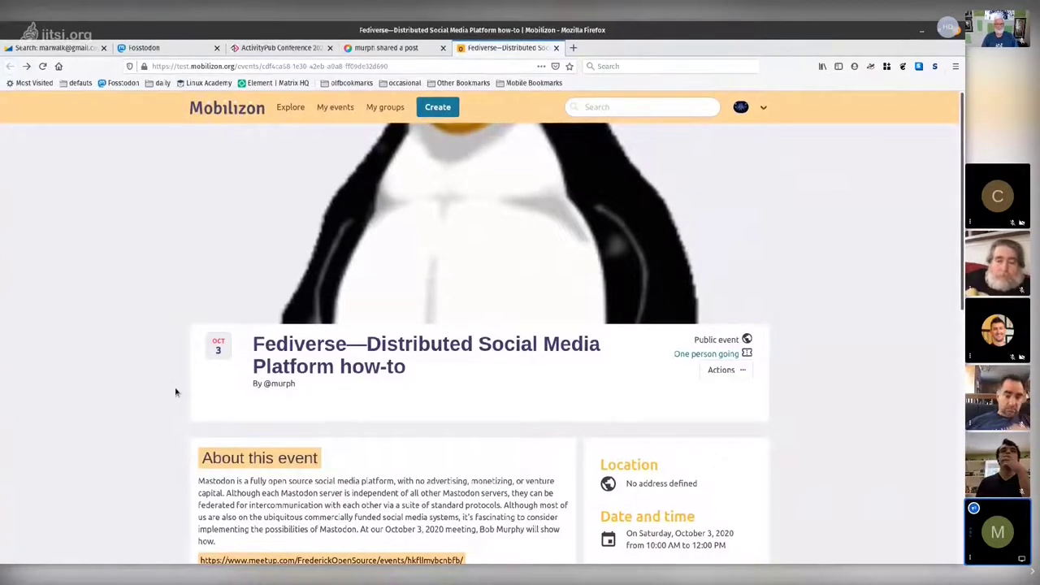
pyautogui.click(572, 48)
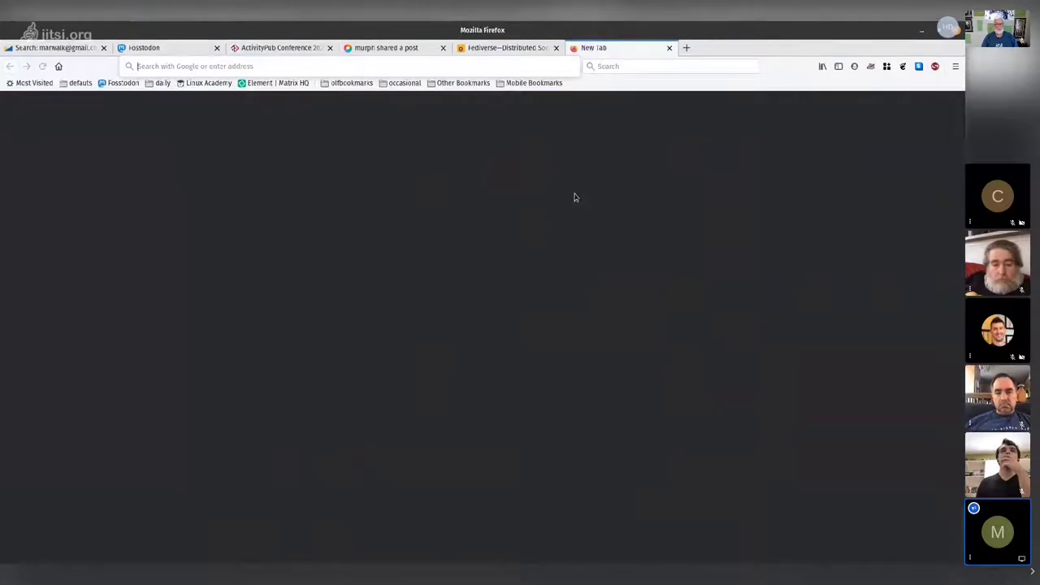
pyautogui.write('gettogether.community/')
pyautogui.press('Return')
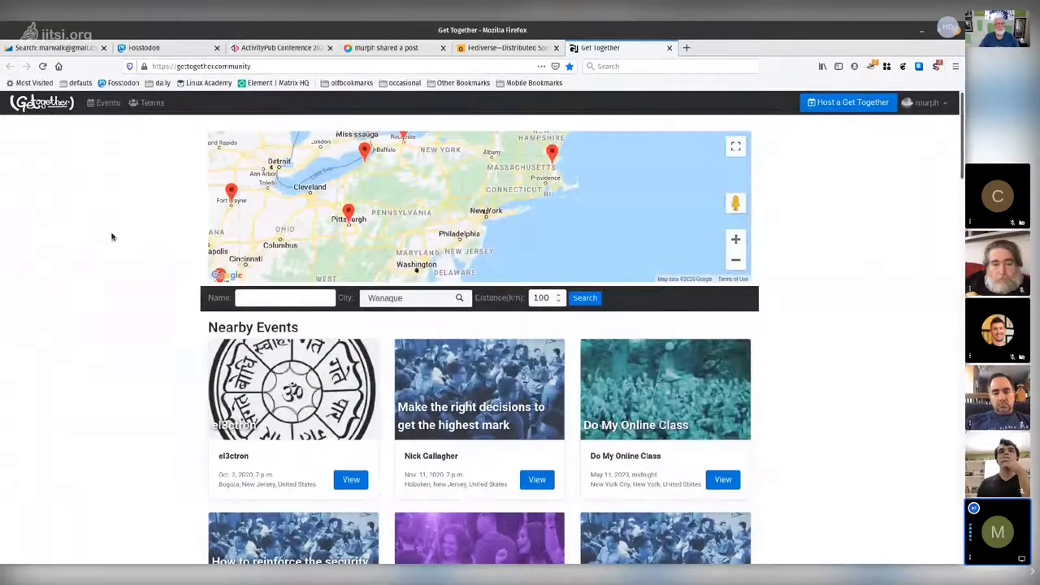
# Look through the Nearby Events listings on the Get Together home page
pyautogui.scroll(-5, 125, 229)
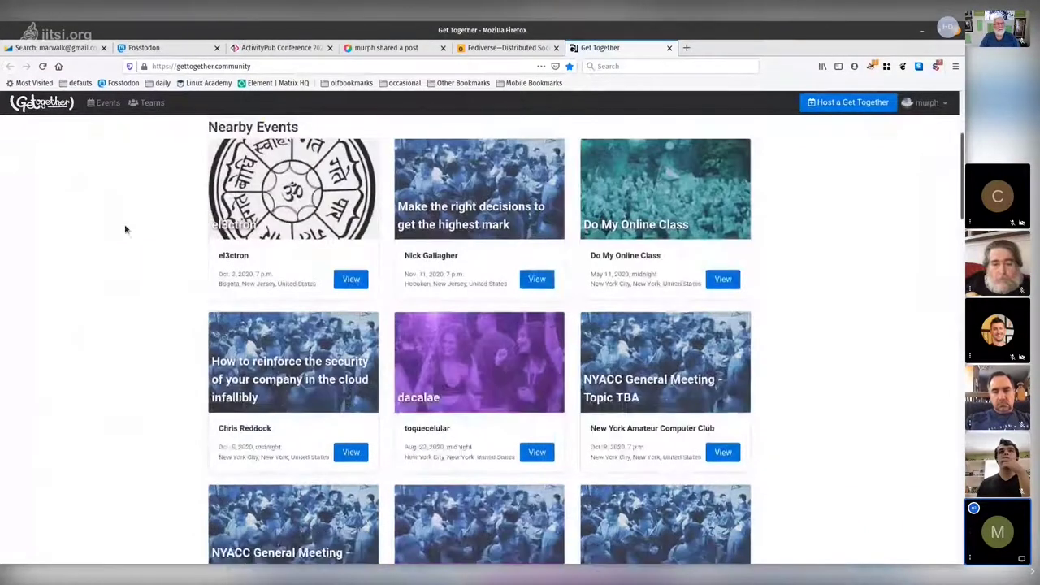
pyautogui.scroll(-8, 125, 229)
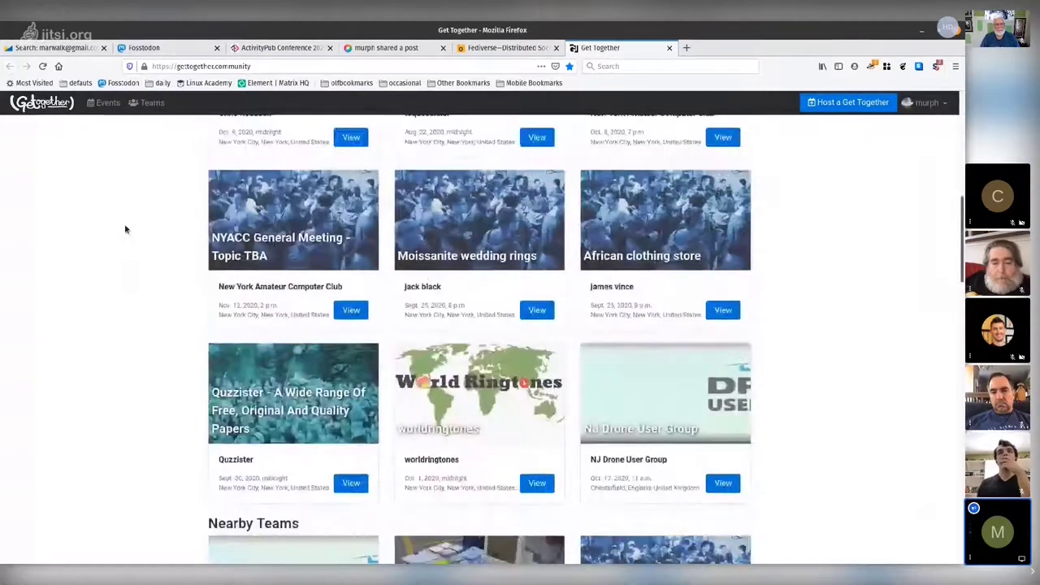
pyautogui.scroll(13, 125, 229)
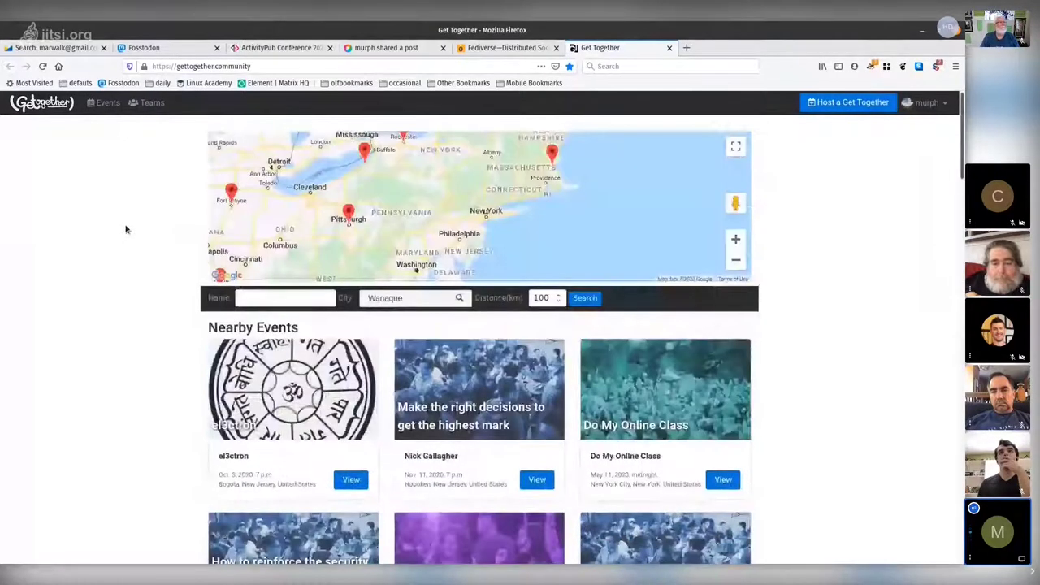
pyautogui.scroll(-6, 124, 233)
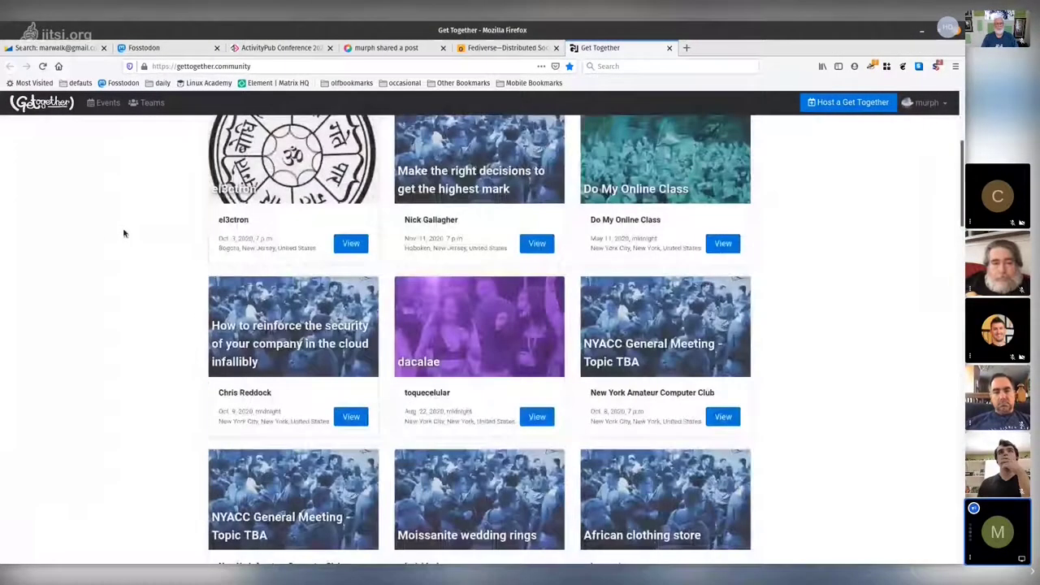
pyautogui.scroll(-3, 123, 234)
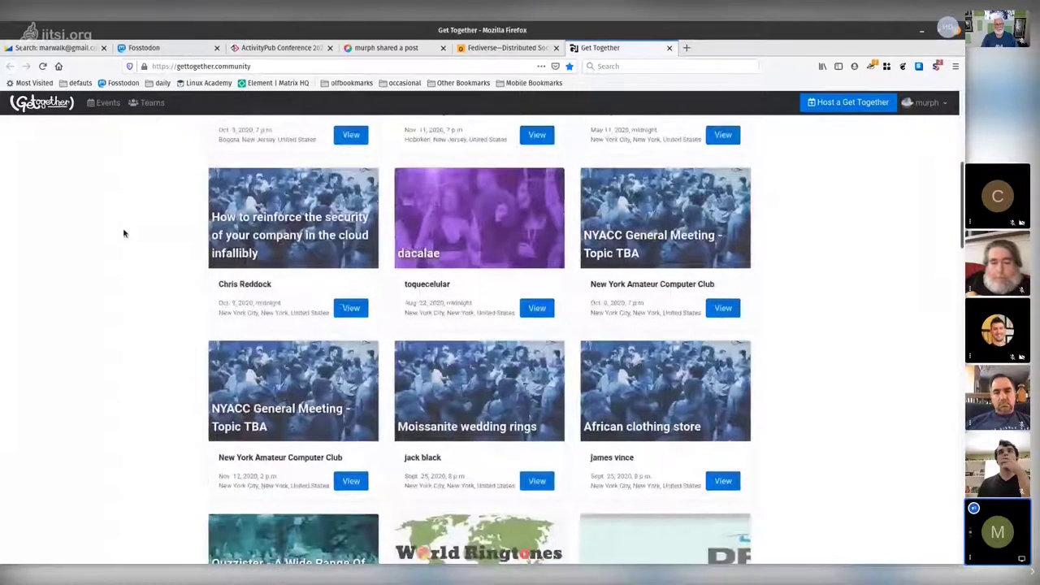
pyautogui.scroll(-6, 124, 233)
pyautogui.scroll(-1, 446, 303)
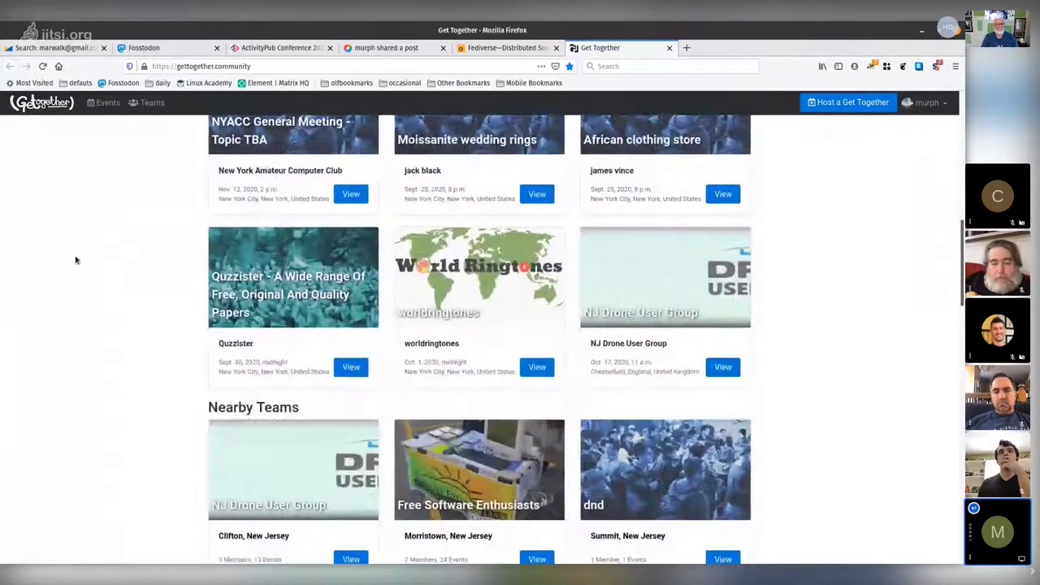
# Look through the Nearby Teams listings on the Get Together home page
pyautogui.scroll(-6, 101, 305)
pyautogui.scroll(1, 101, 305)
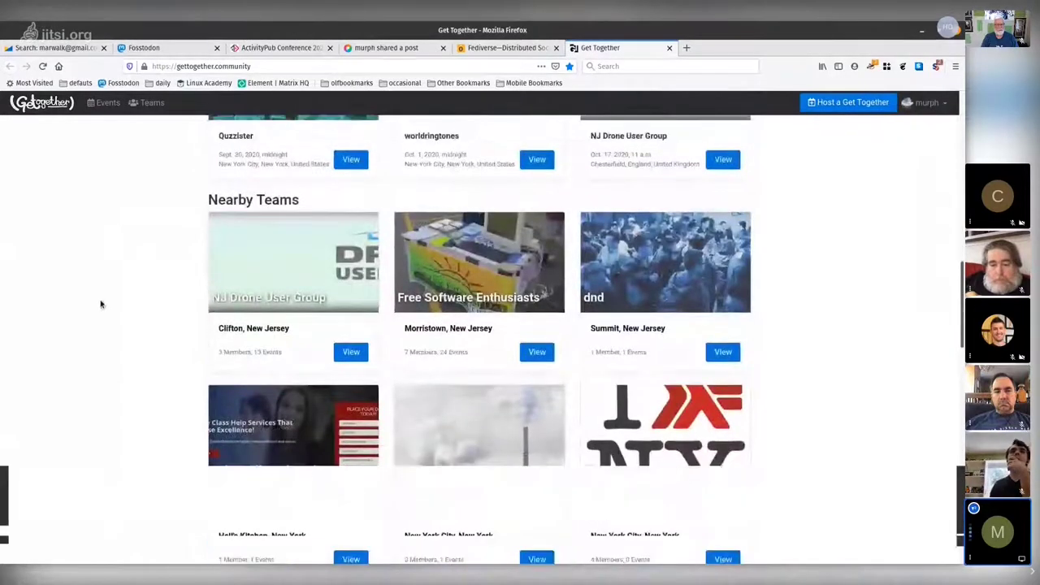
pyautogui.scroll(2, 101, 305)
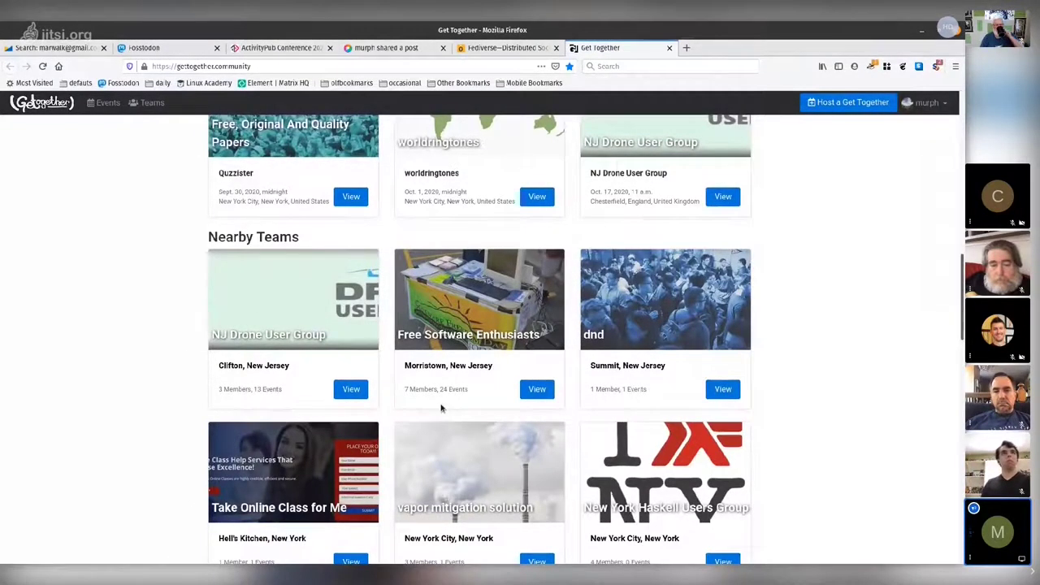
pyautogui.scroll(-1, 442, 406)
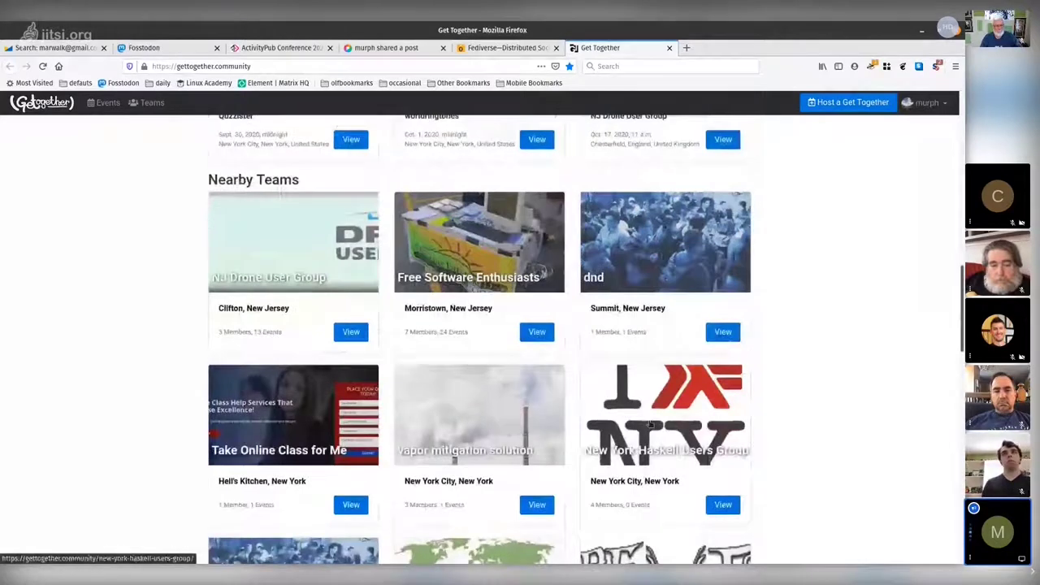
pyautogui.scroll(-3, 650, 424)
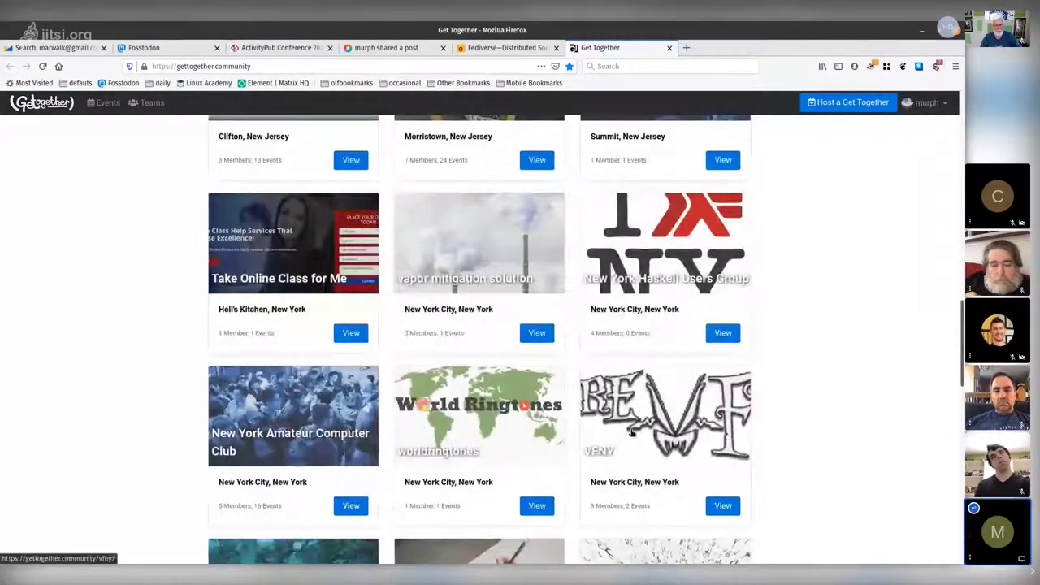
# View the New York Amateur Computer Club team page and return to the team listings
pyautogui.scroll(2, 632, 432)
pyautogui.scroll(-1, 226, 518)
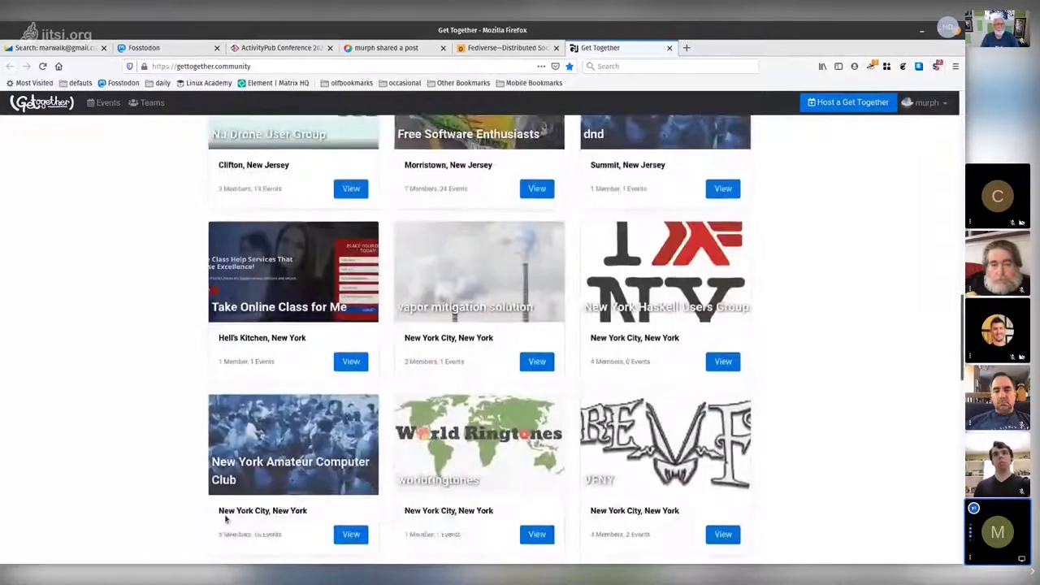
pyautogui.click(271, 511)
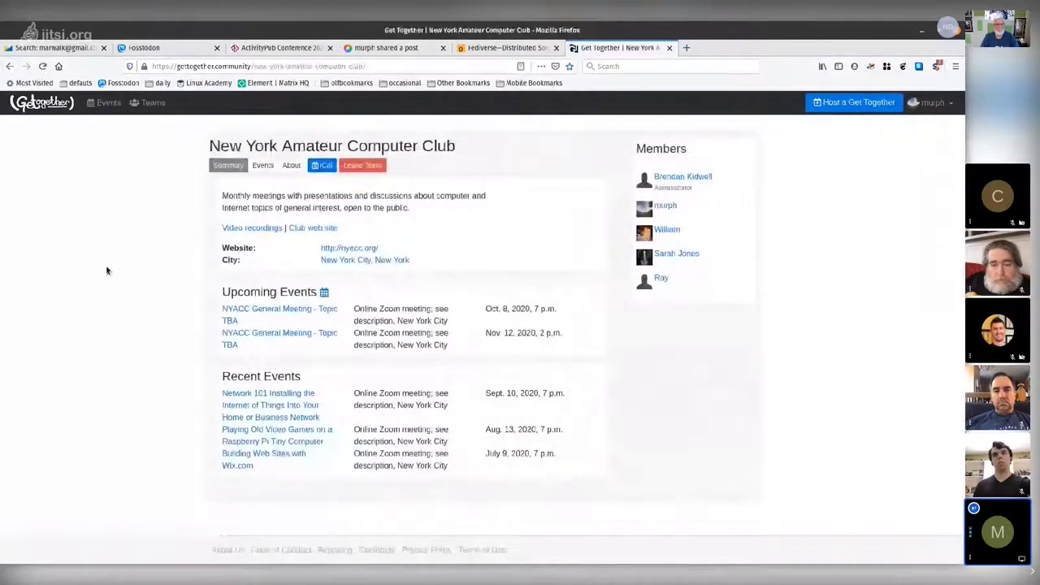
pyautogui.click(10, 66)
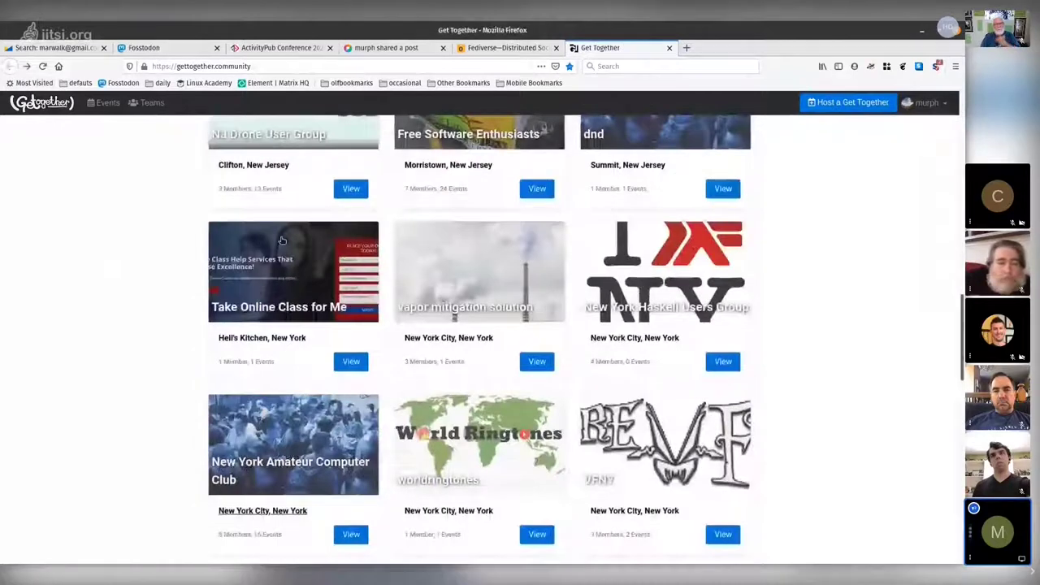
# Open the Free Software Enthusiasts team page and look over its summary, members and events
pyautogui.scroll(2, 411, 382)
pyautogui.scroll(3, 411, 383)
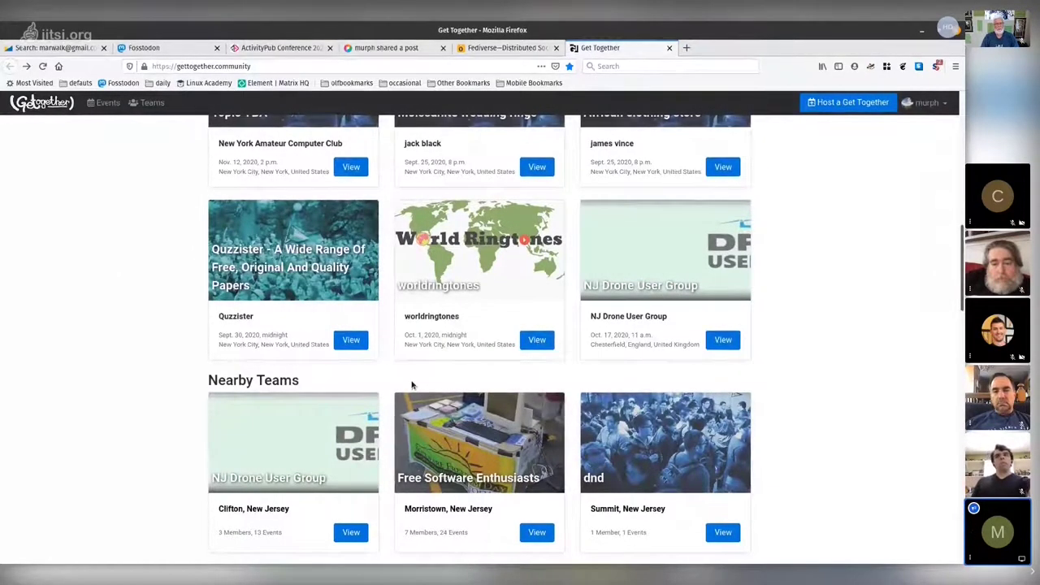
pyautogui.click(452, 410)
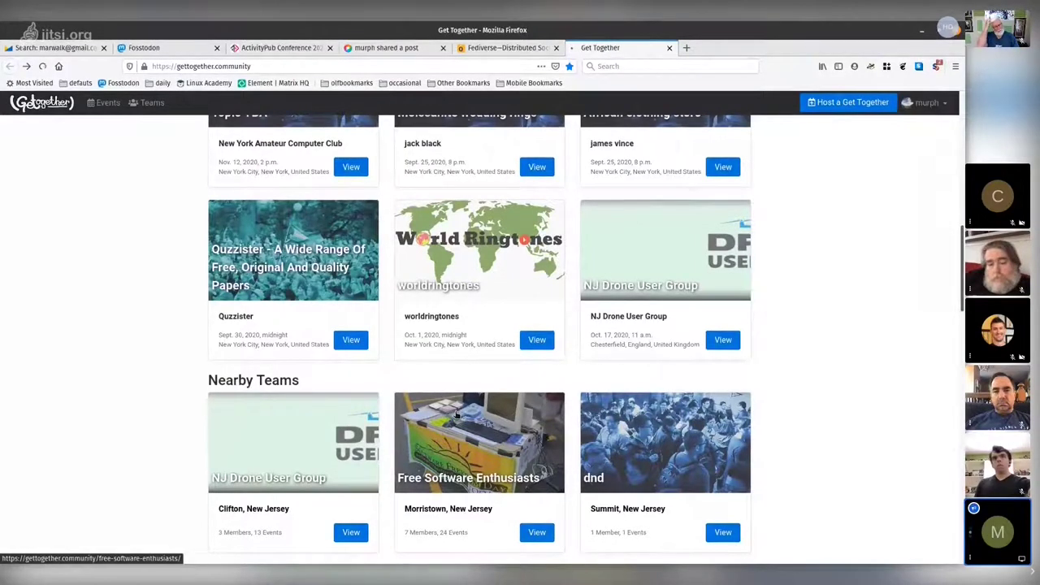
pyautogui.scroll(-1, 122, 272)
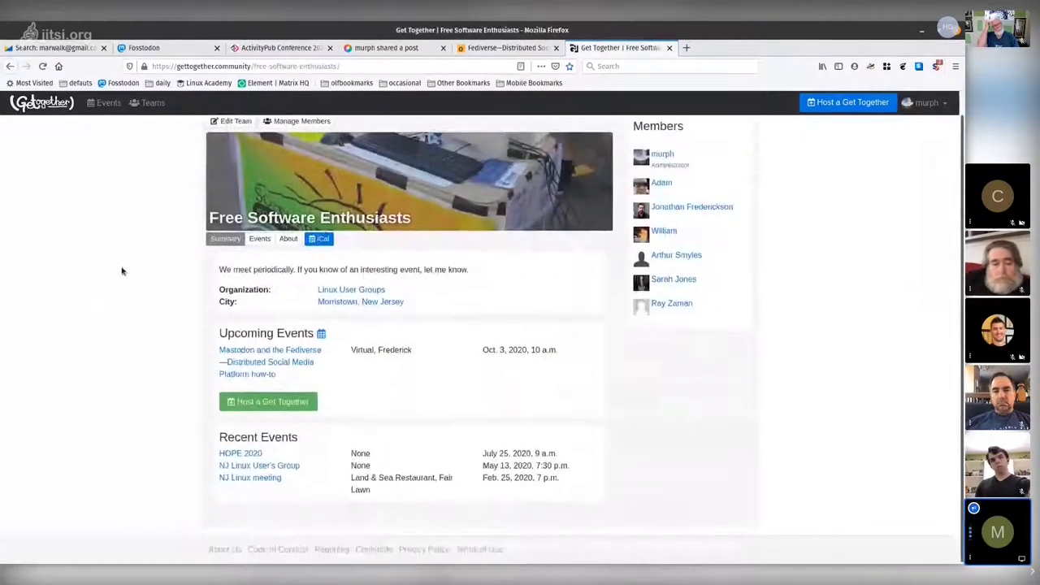
pyautogui.scroll(1, 122, 272)
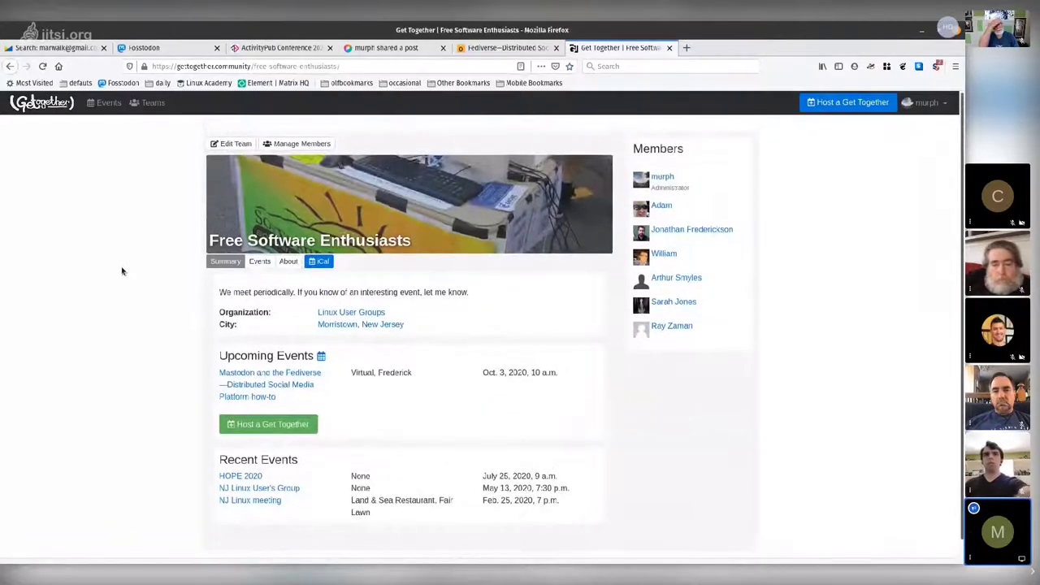
# Open the Free Software Enthusiasts team's upcoming event "Mastodon and the Fediverse—Distributed Social Media Platform how-to"
pyautogui.click(8, 66)
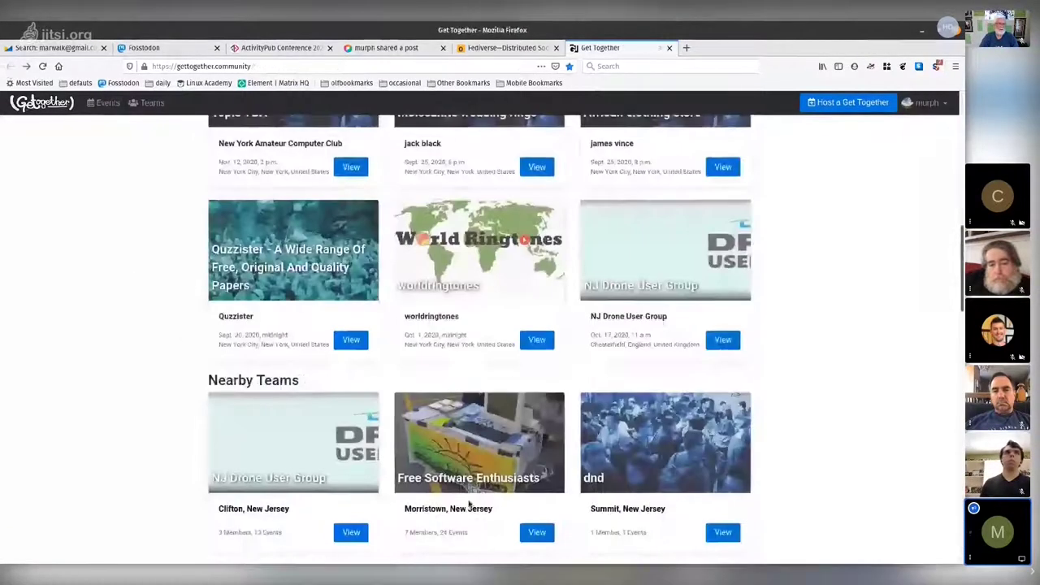
pyautogui.click(27, 68)
pyautogui.scroll(-1, 130, 279)
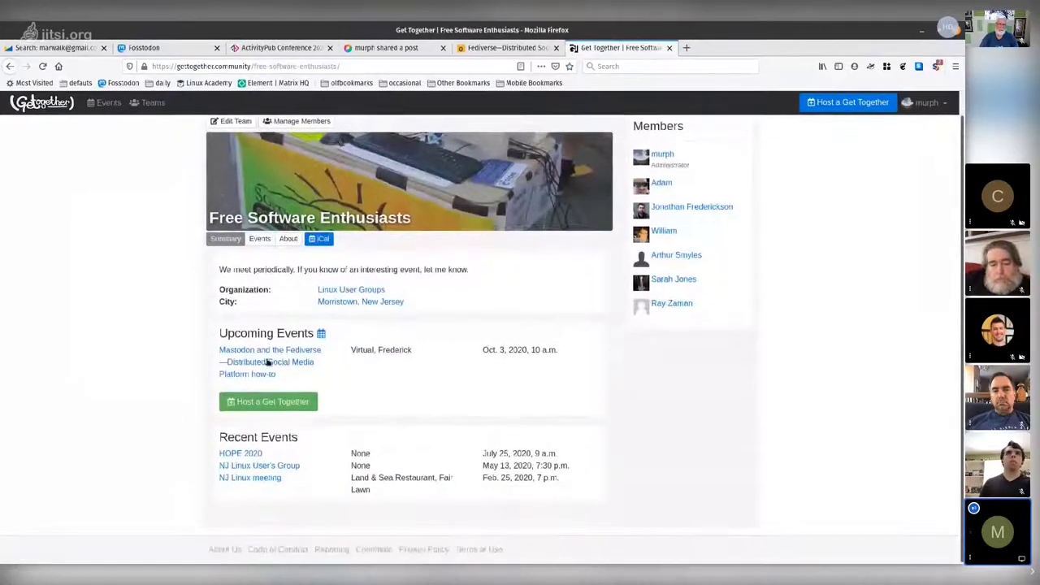
pyautogui.click(271, 351)
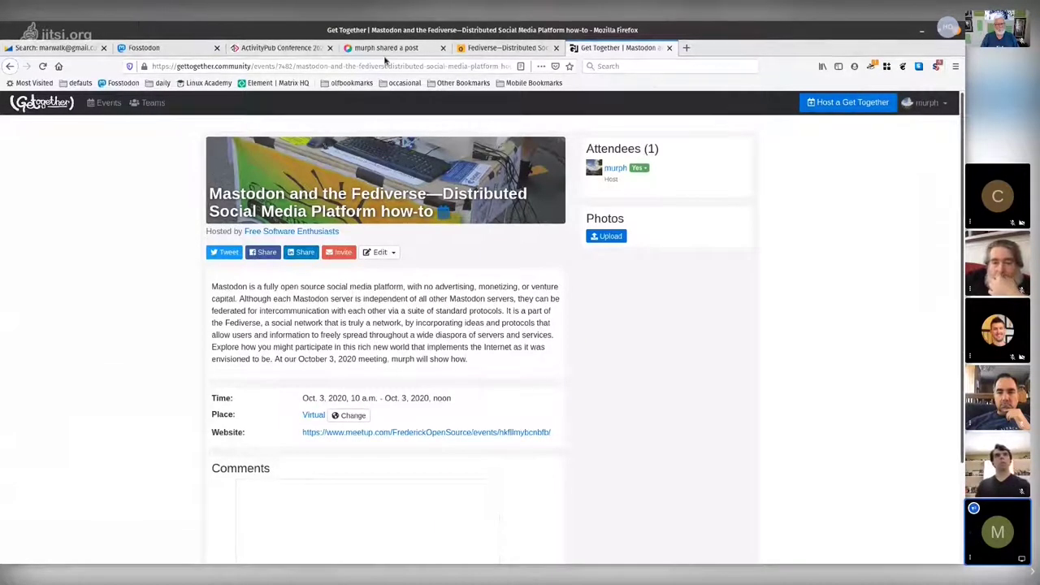
# Revisit the open ActivityPub Conference and Pixelfed pages, and return to the Get Together event page
pyautogui.click(280, 48)
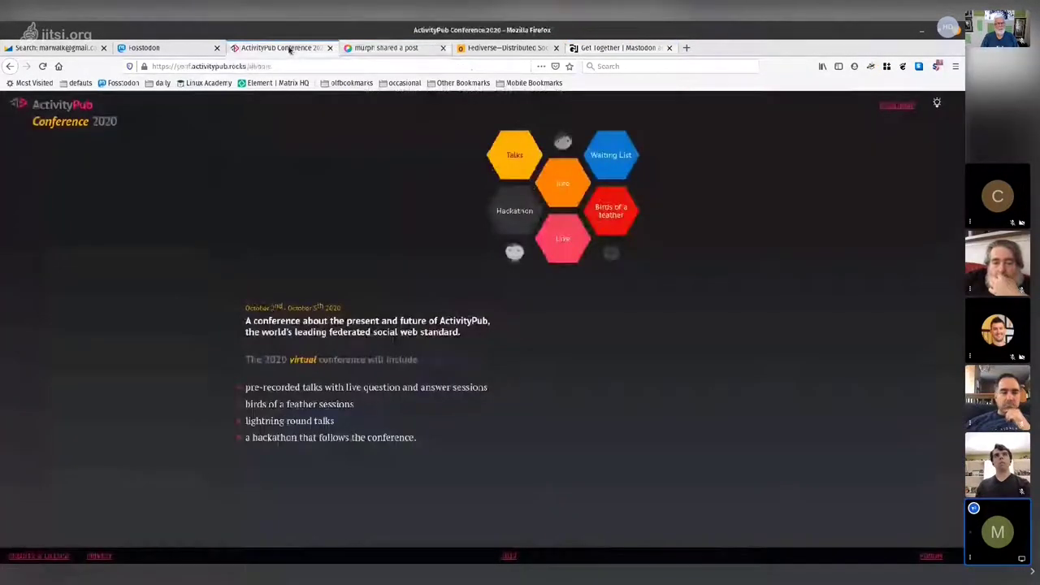
pyautogui.click(431, 48)
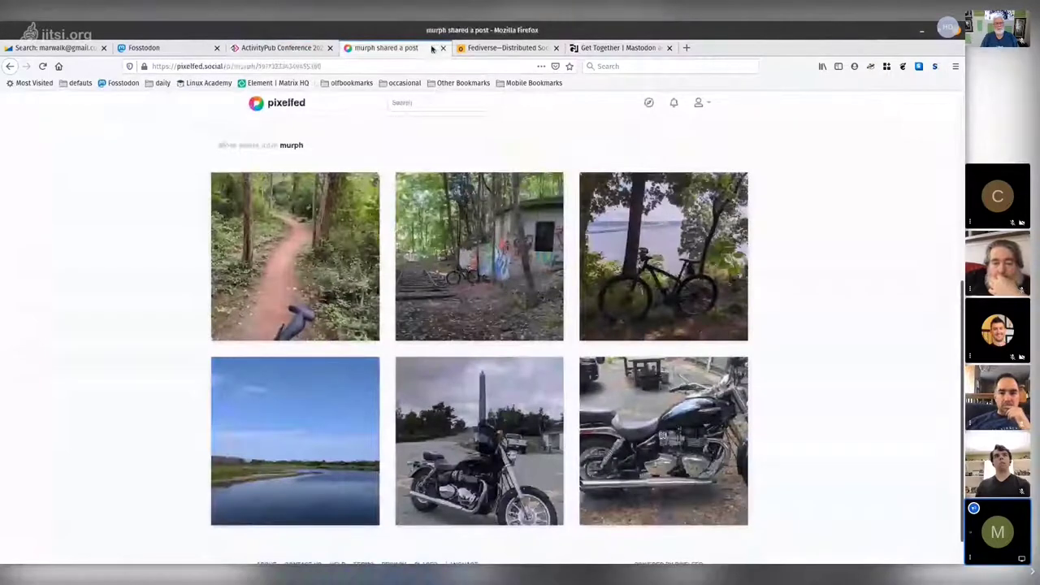
pyautogui.hotkey('ctrl', 'Tab')
pyautogui.hotkey('ctrl', 'Tab')
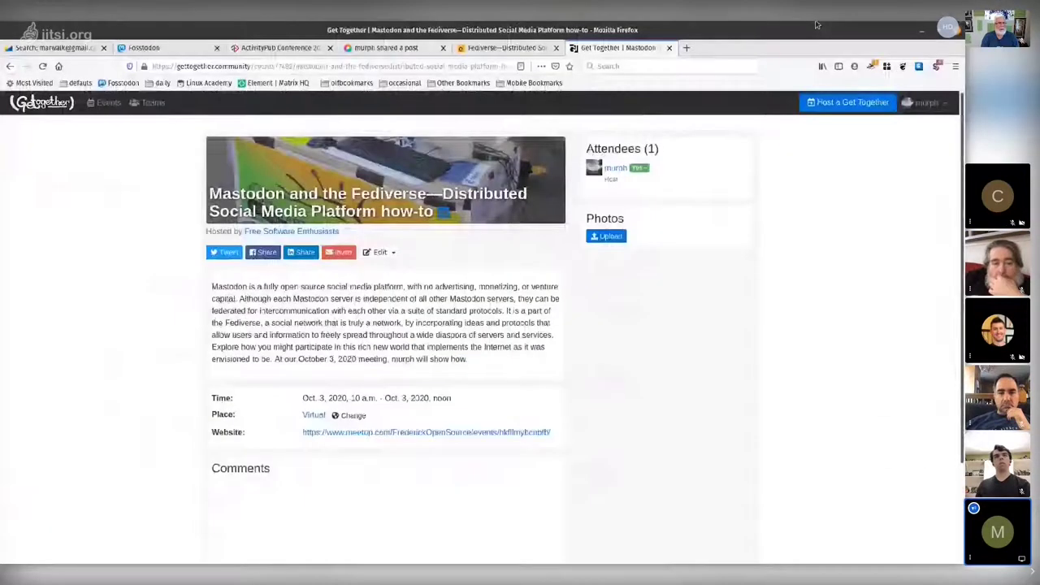
# Open peertube.linuxrocks.online in a new browser tab
pyautogui.hotkey('ctrl', 't')
pyautogui.write('pe')
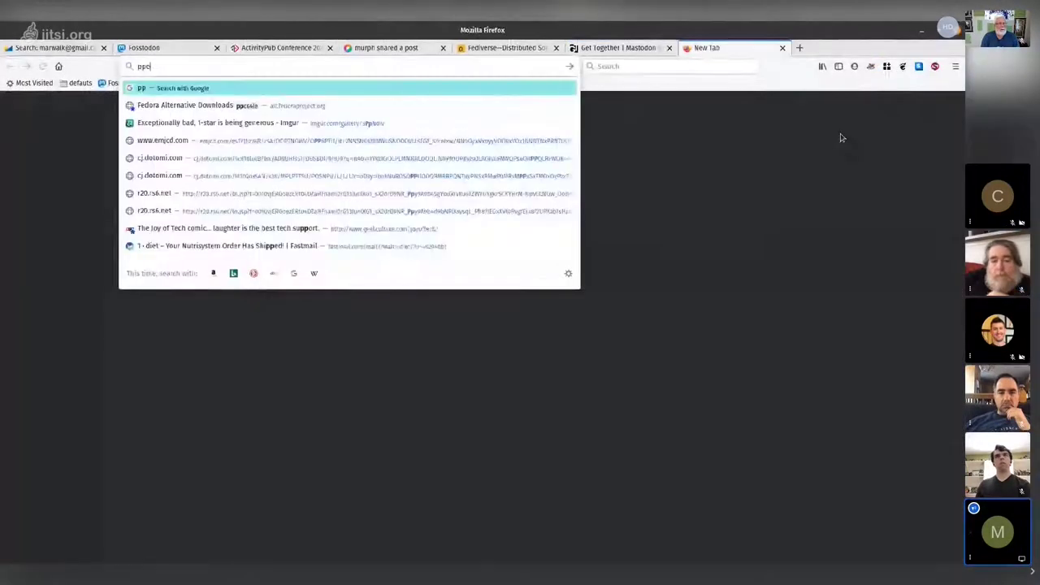
pyautogui.write('e')
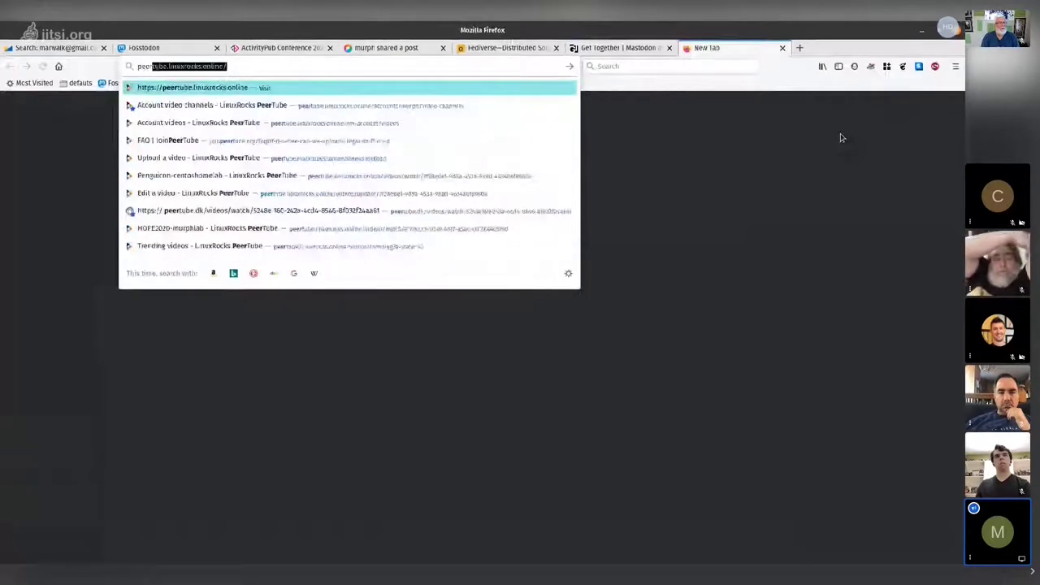
pyautogui.press('Return')
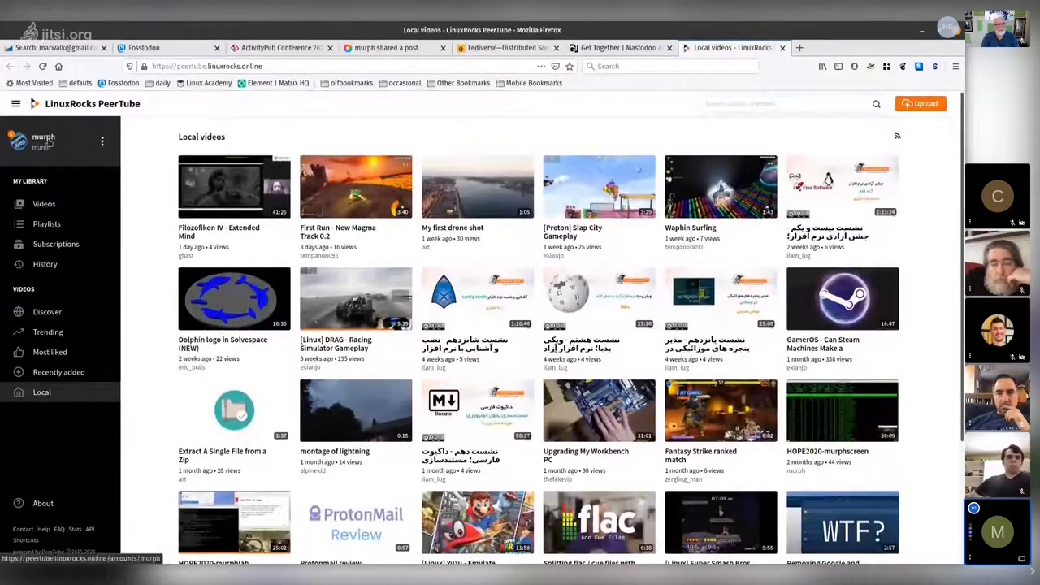
# Set the privacy of the unlisted Fediverse presentation video in the account's library to Public and save the update
pyautogui.click(44, 203)
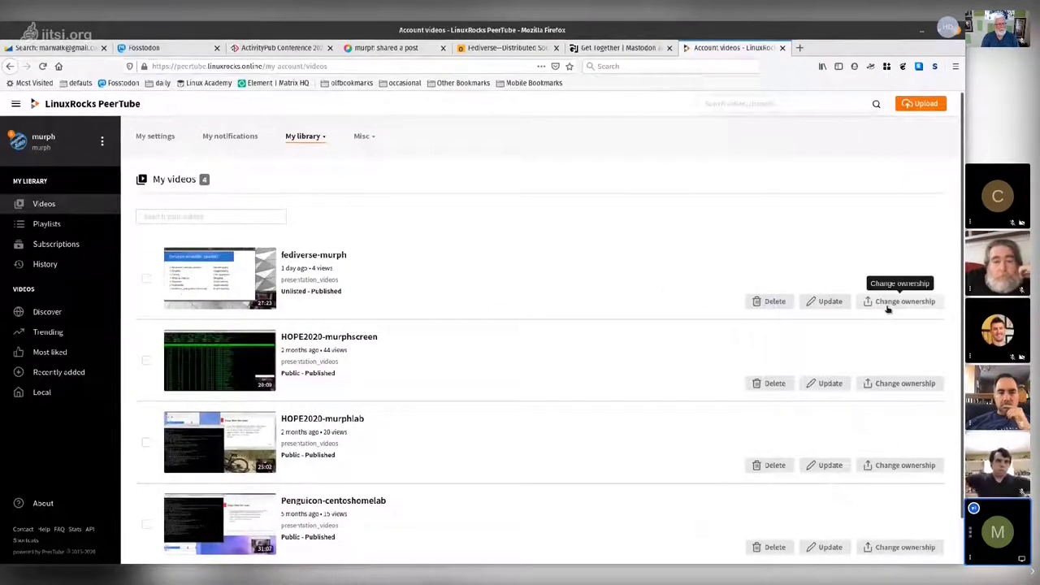
pyautogui.click(827, 302)
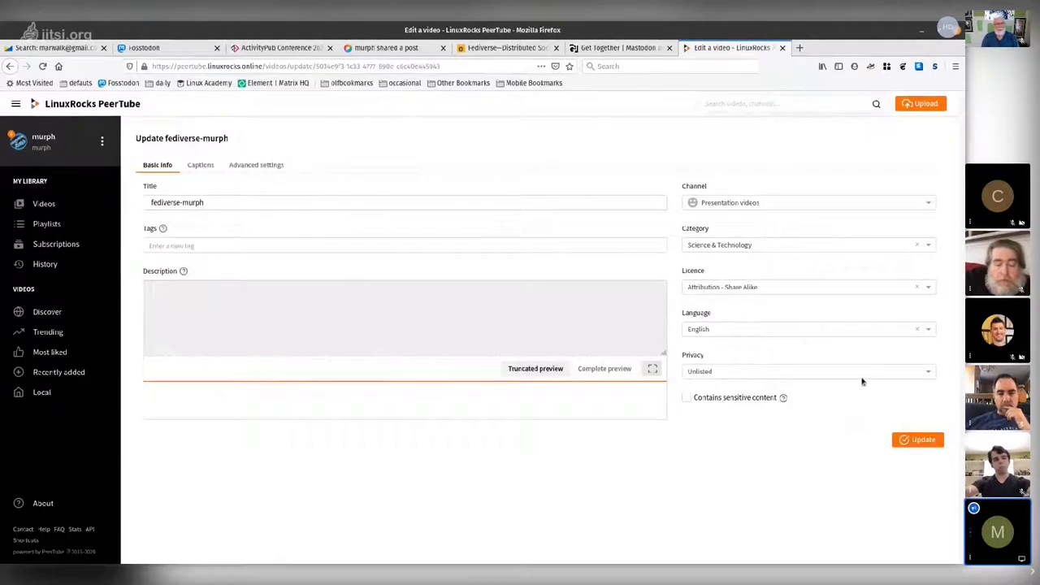
pyautogui.click(927, 376)
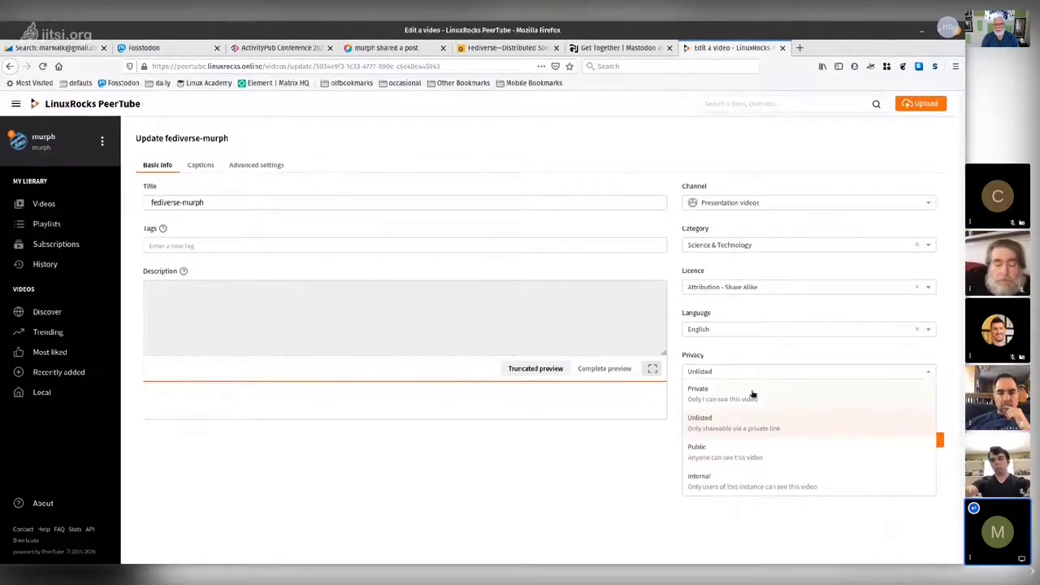
pyautogui.click(725, 455)
pyautogui.click(918, 439)
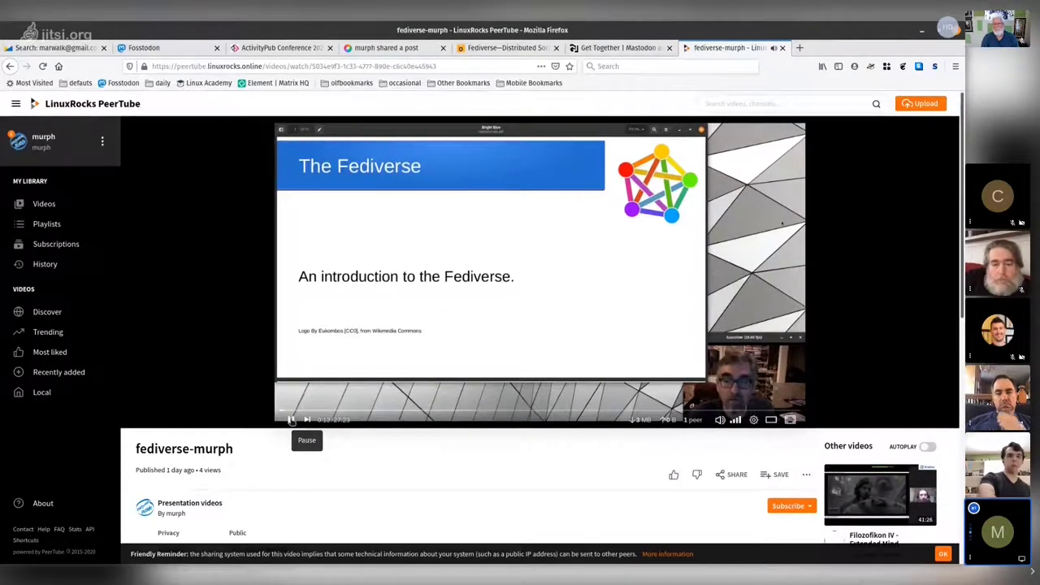
# Pause the playing Fediverse presentation video and return to the account's video list
pyautogui.click(291, 419)
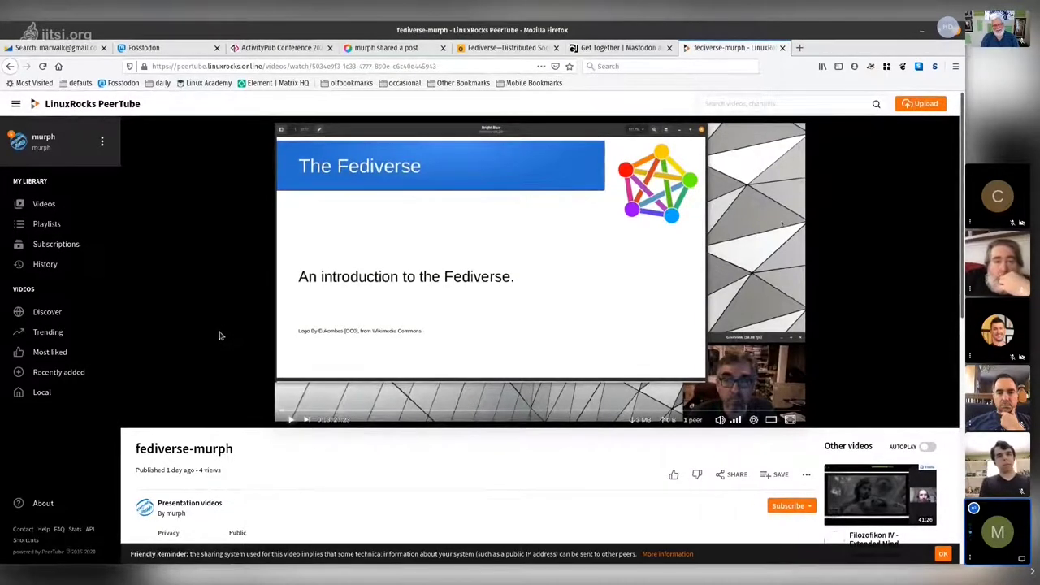
pyautogui.click(34, 199)
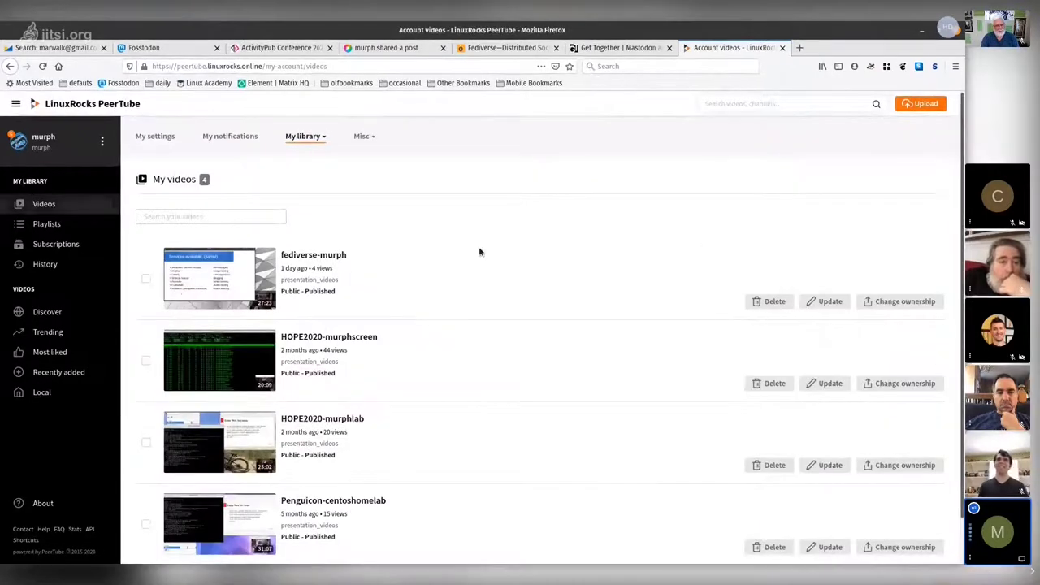
# Open the local videos of the LinuxRocks PeerTube instance and browse through the listing
pyautogui.scroll(-1, 480, 252)
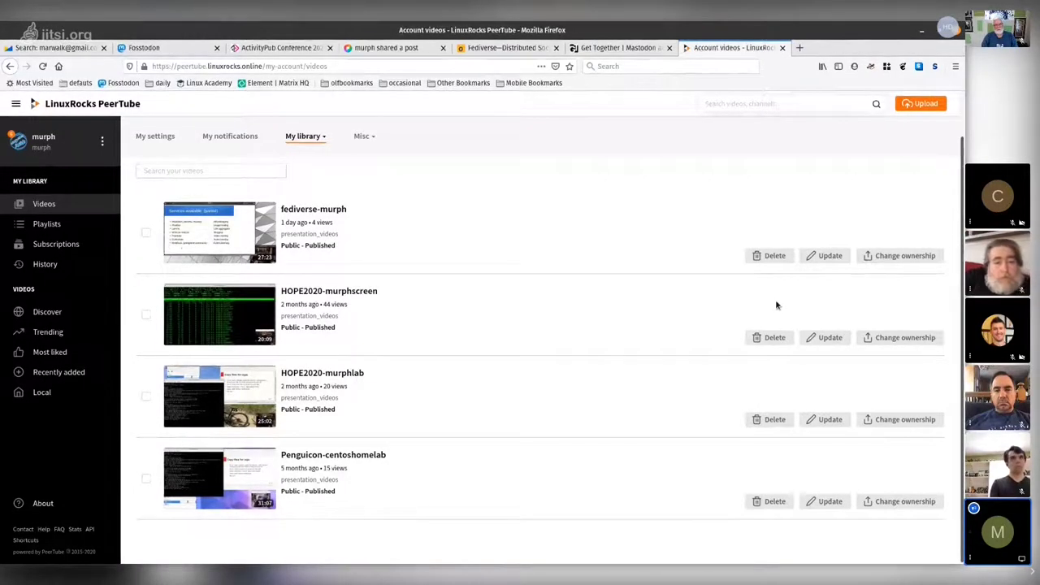
pyautogui.click(42, 391)
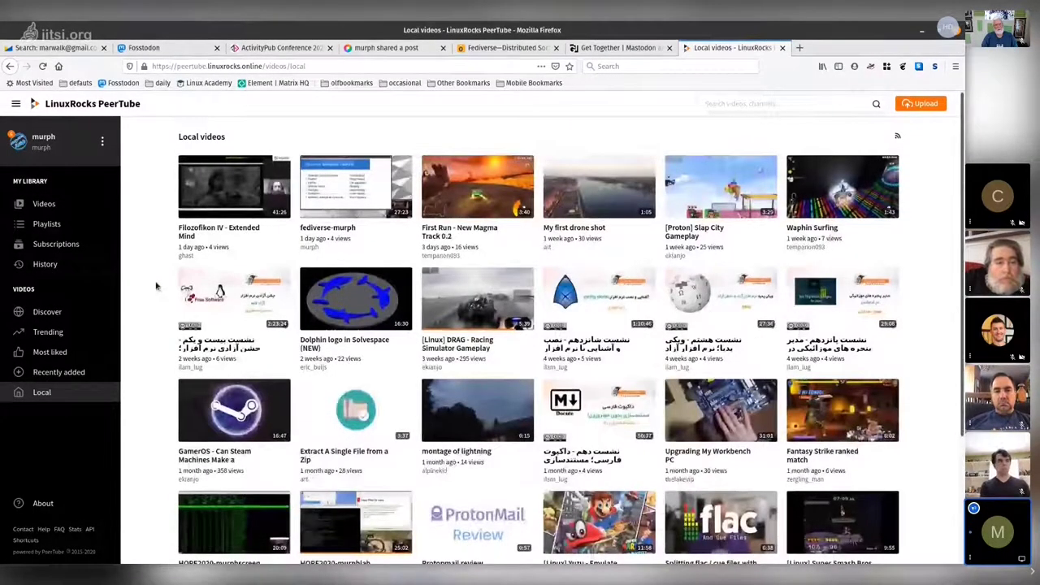
pyautogui.scroll(-3, 157, 286)
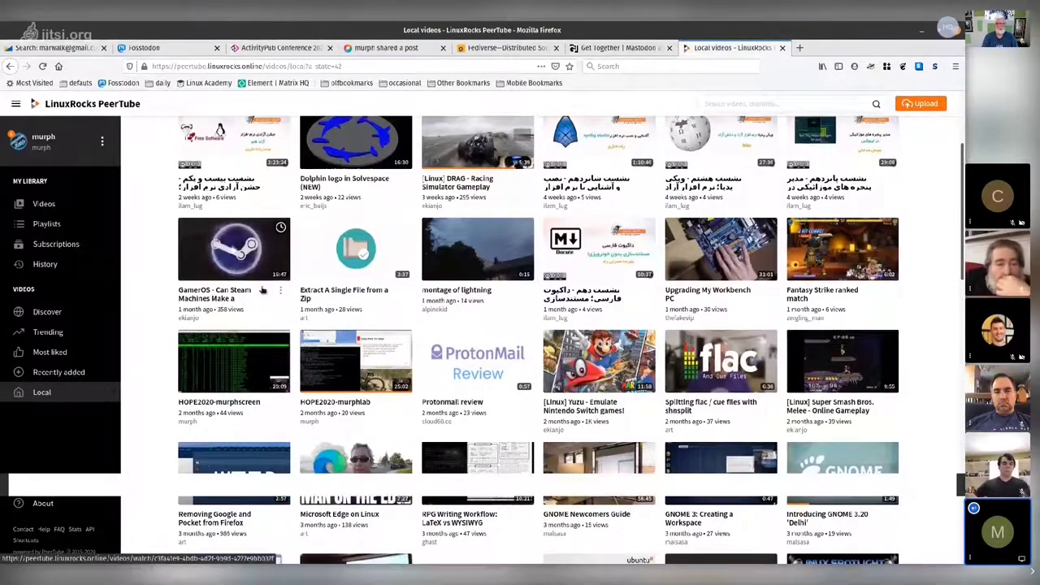
pyautogui.scroll(-3, 262, 290)
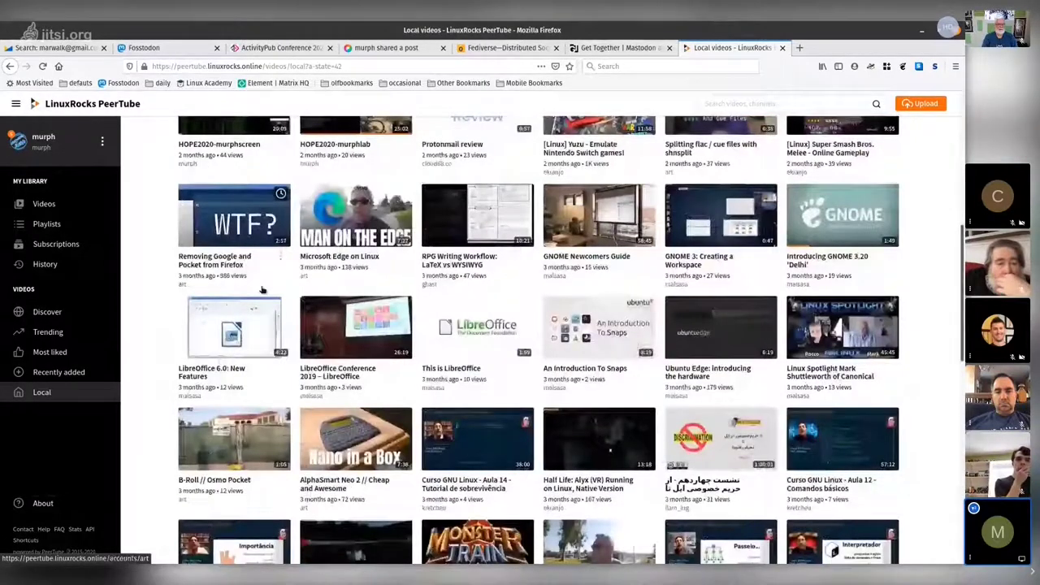
pyautogui.scroll(-4, 262, 290)
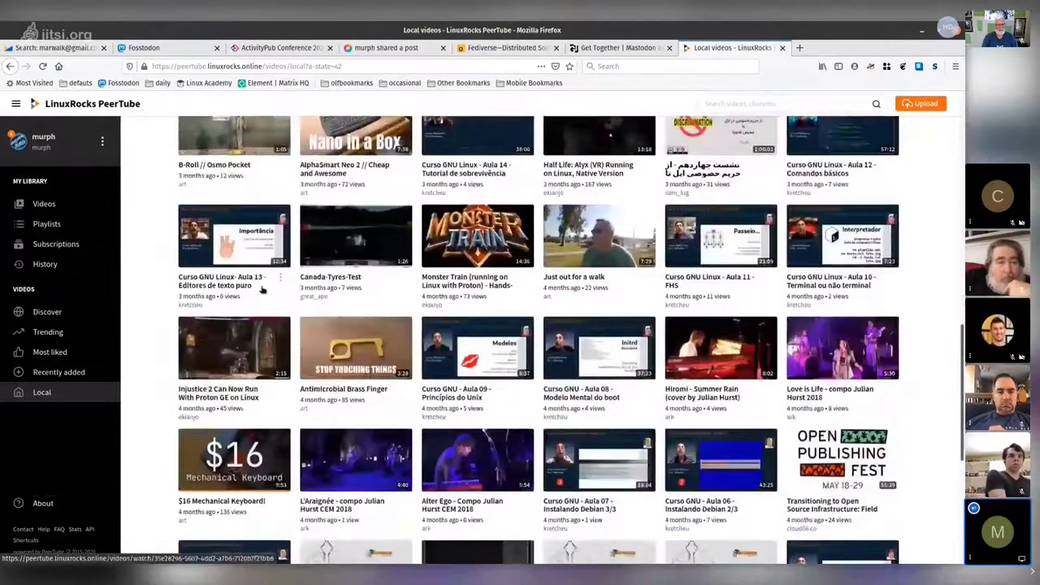
pyautogui.scroll(-3, 261, 290)
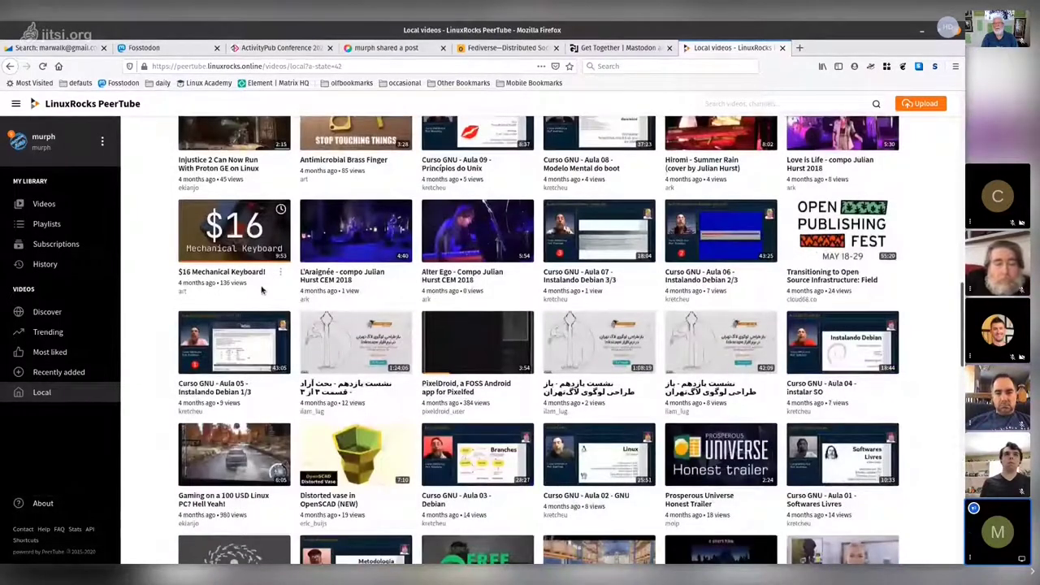
pyautogui.scroll(5, 262, 290)
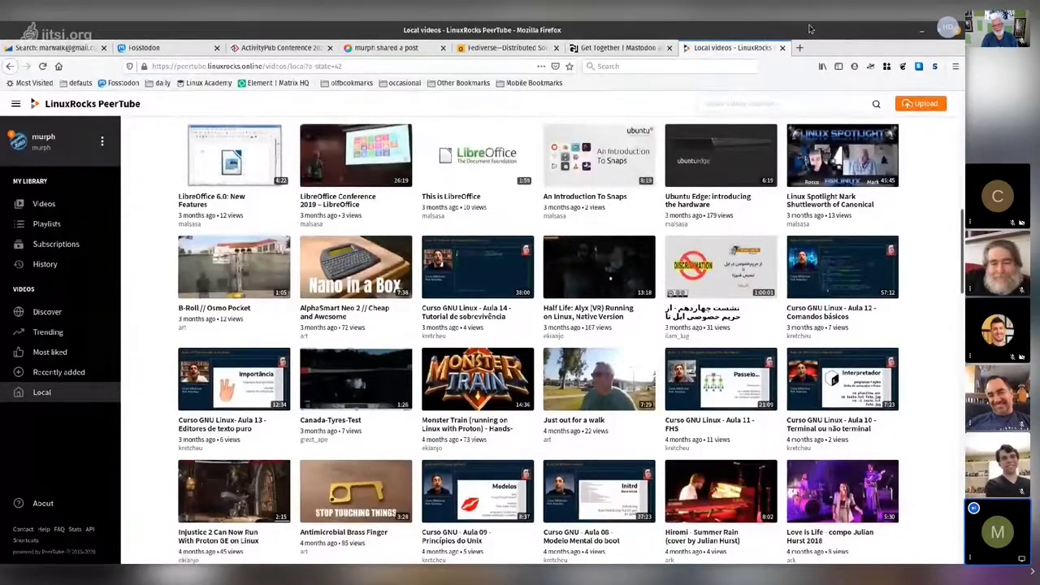
# Browse more local videos with the presentation slide behind the reduced browser window, and maximize the browser again
pyautogui.hotkey('alt', 'Tab')
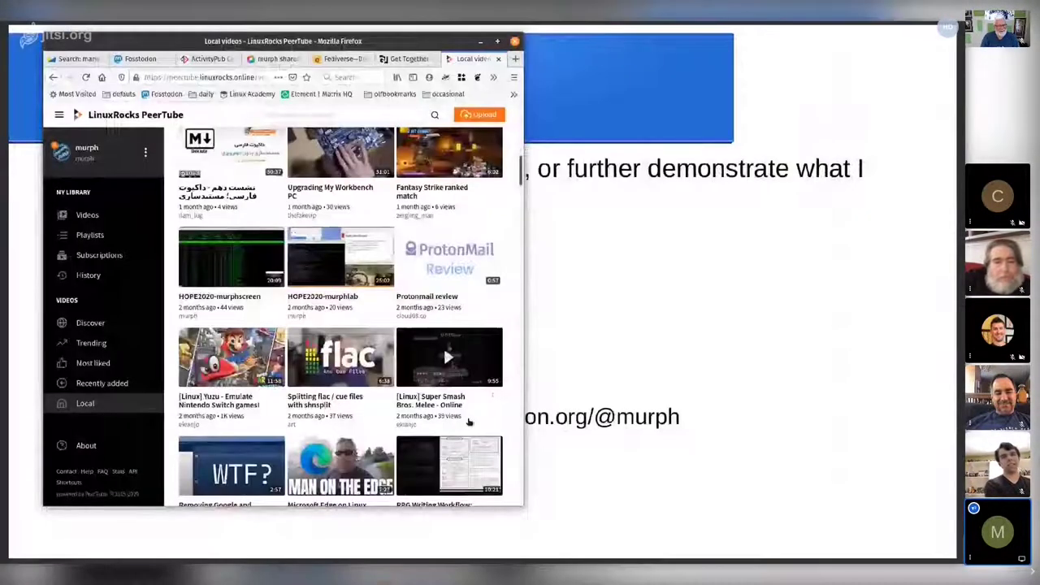
pyautogui.scroll(-5, 443, 345)
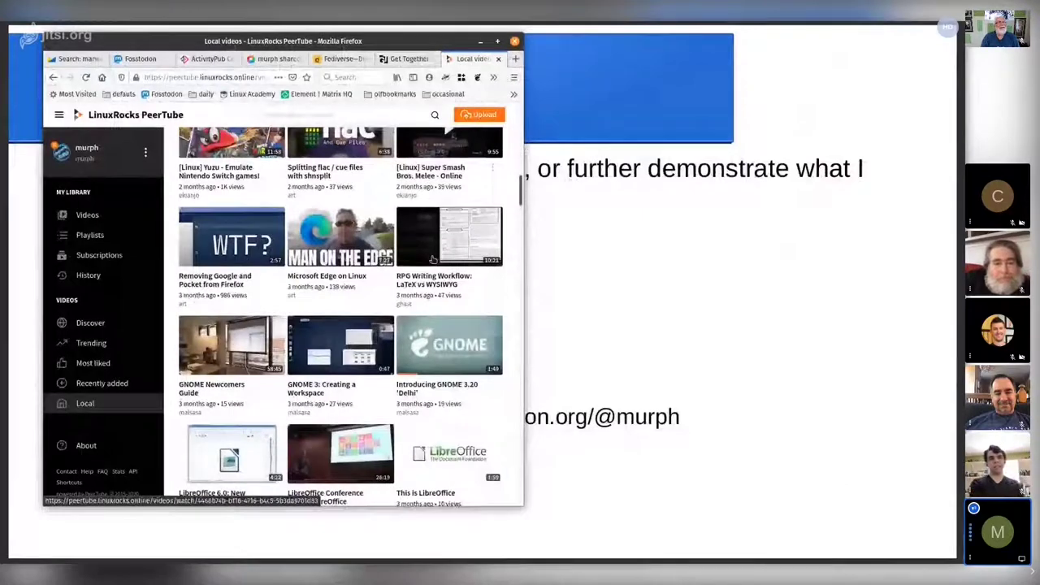
pyautogui.moveTo(433, 260)
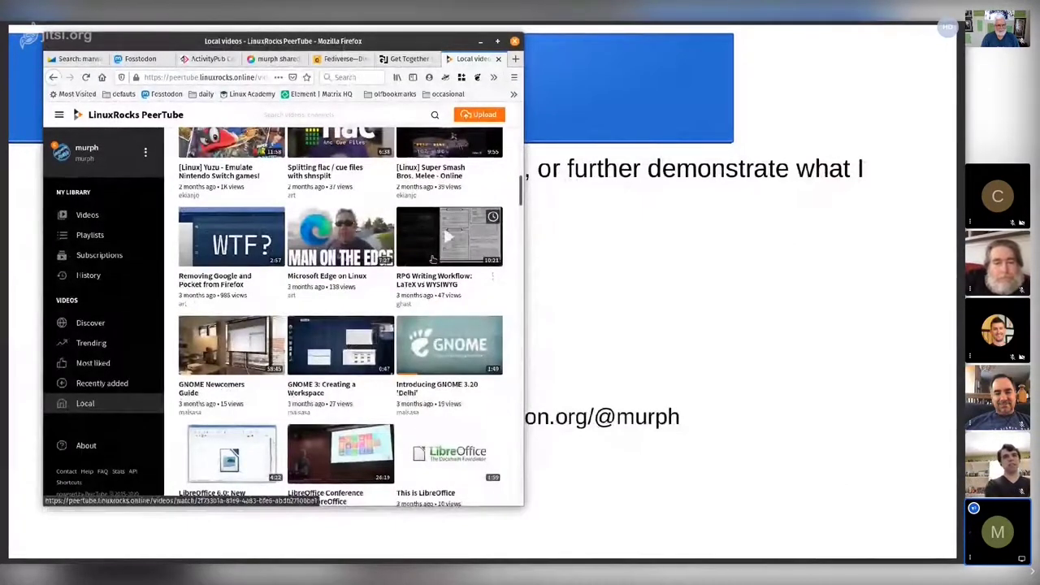
pyautogui.click(497, 41)
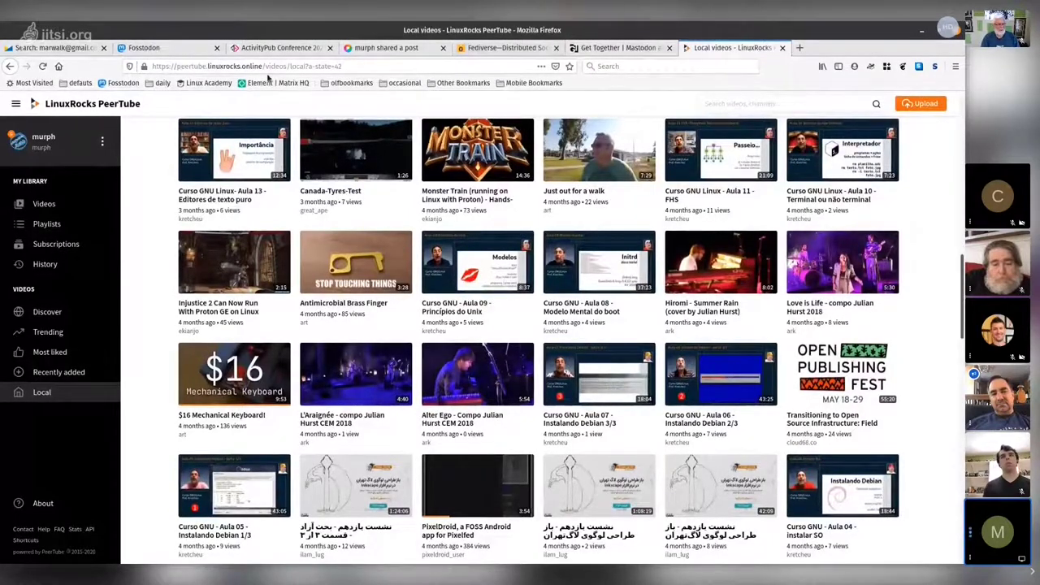
pyautogui.moveTo(265, 66); pyautogui.dragTo(419, 72)
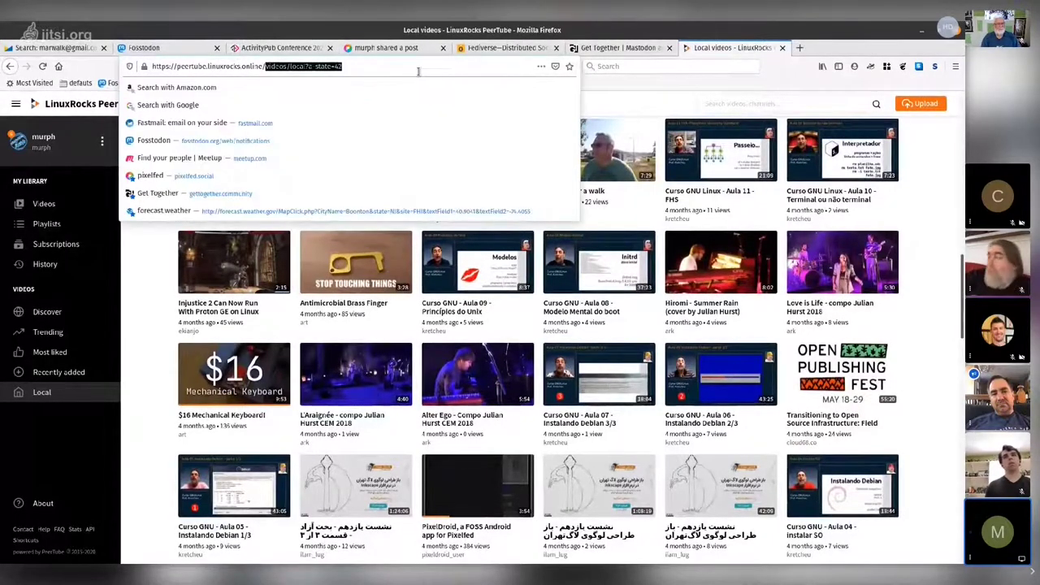
pyautogui.press('BackSpace')
pyautogui.doubleClick(237, 66)
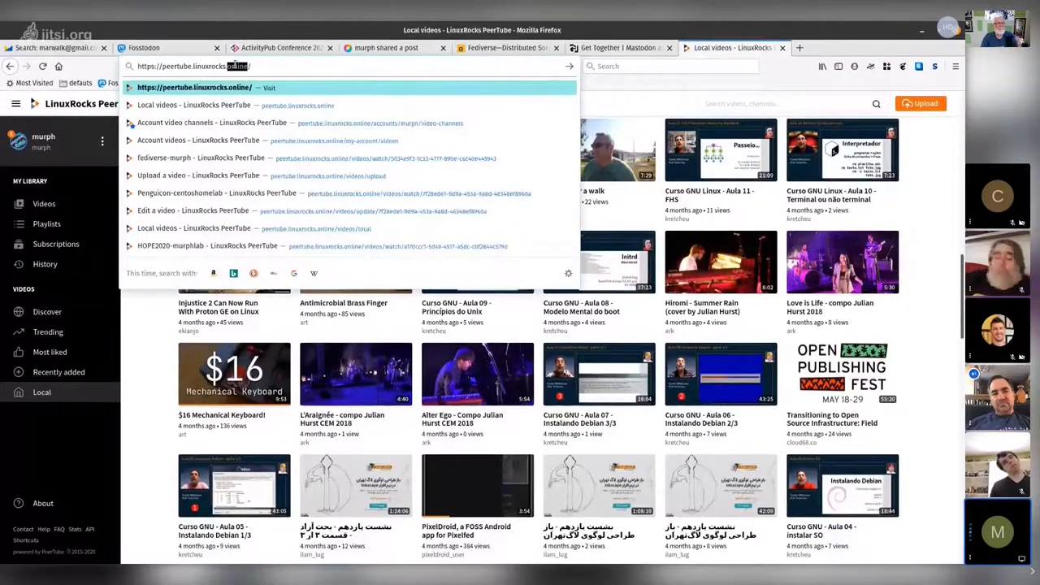
pyautogui.rightClick(235, 66)
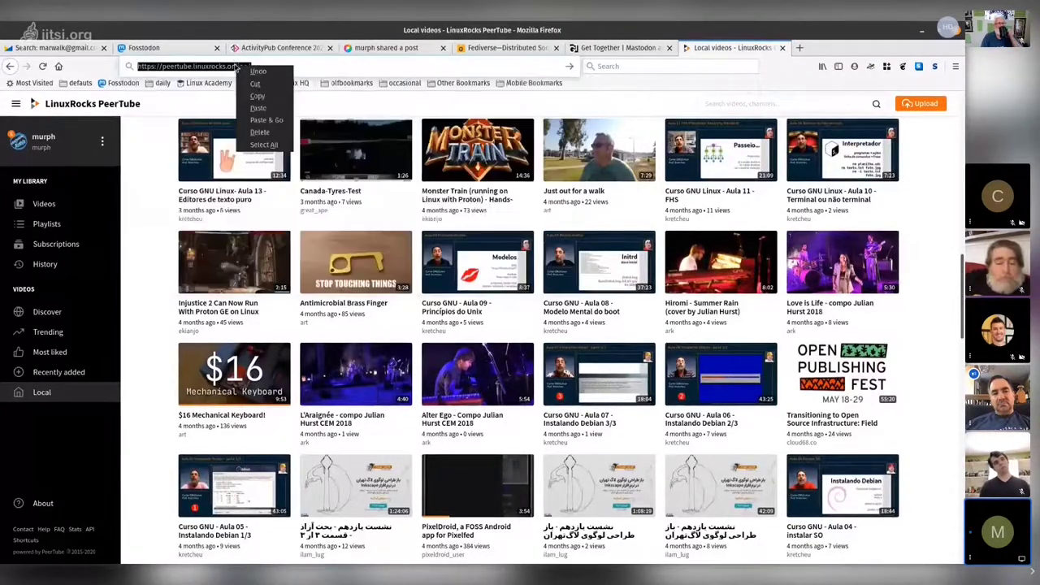
pyautogui.click(268, 96)
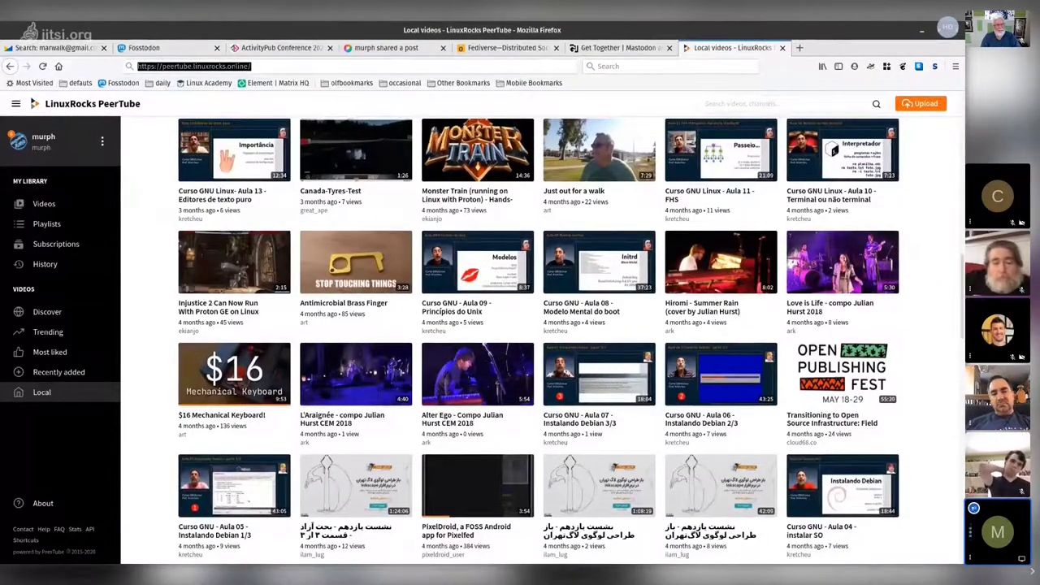
pyautogui.moveTo(84, 561)
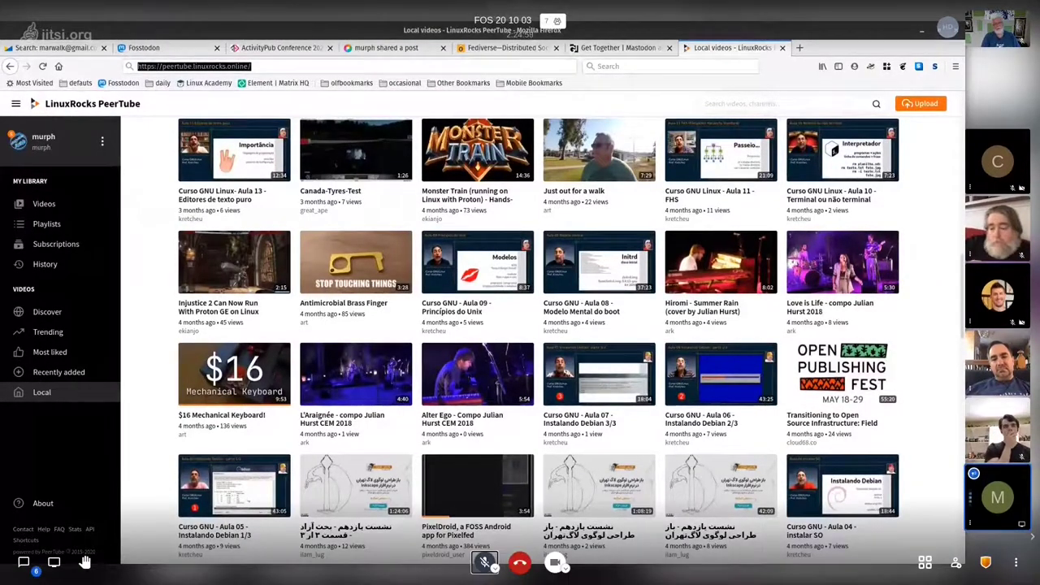
# Copy the full address of the Get Together event page "Mastodon and the Fediverse—Distributed Social Media Platform how-to"
pyautogui.click(616, 48)
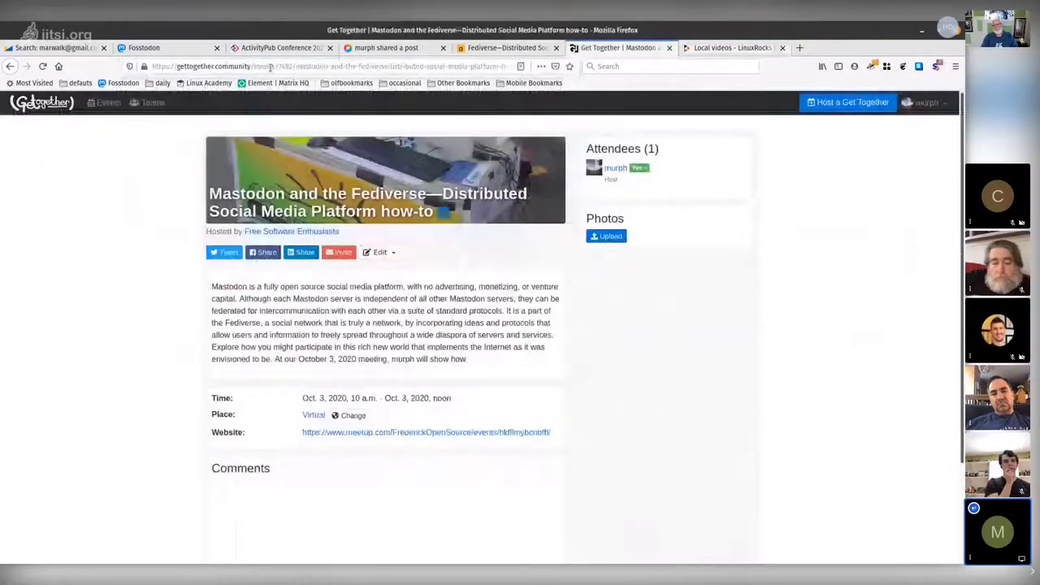
pyautogui.moveTo(417, 65); pyautogui.dragTo(152, 66)
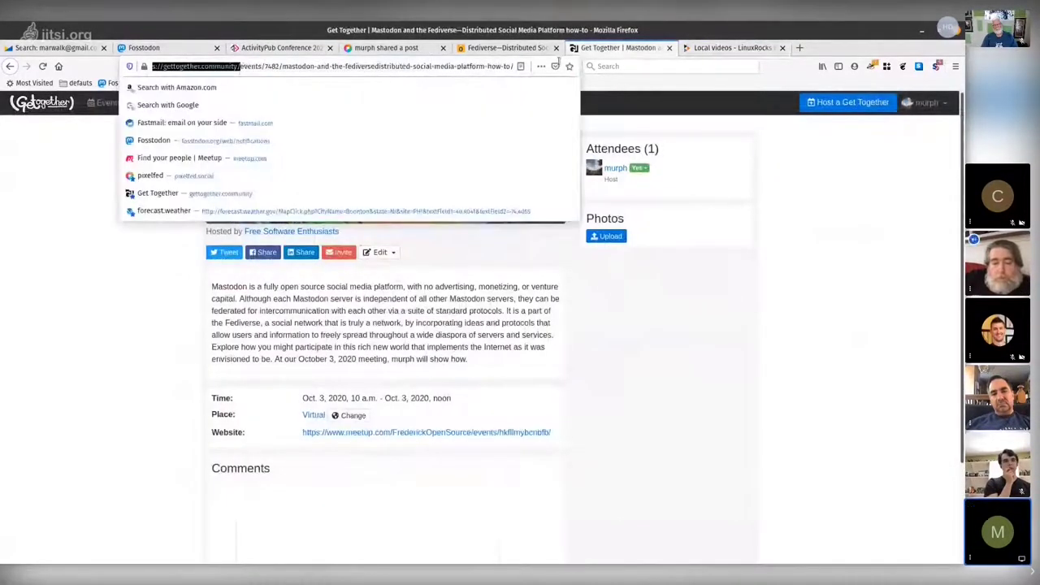
pyautogui.moveTo(241, 66); pyautogui.dragTo(152, 66)
pyautogui.click(251, 67)
pyautogui.tripleClick(251, 67)
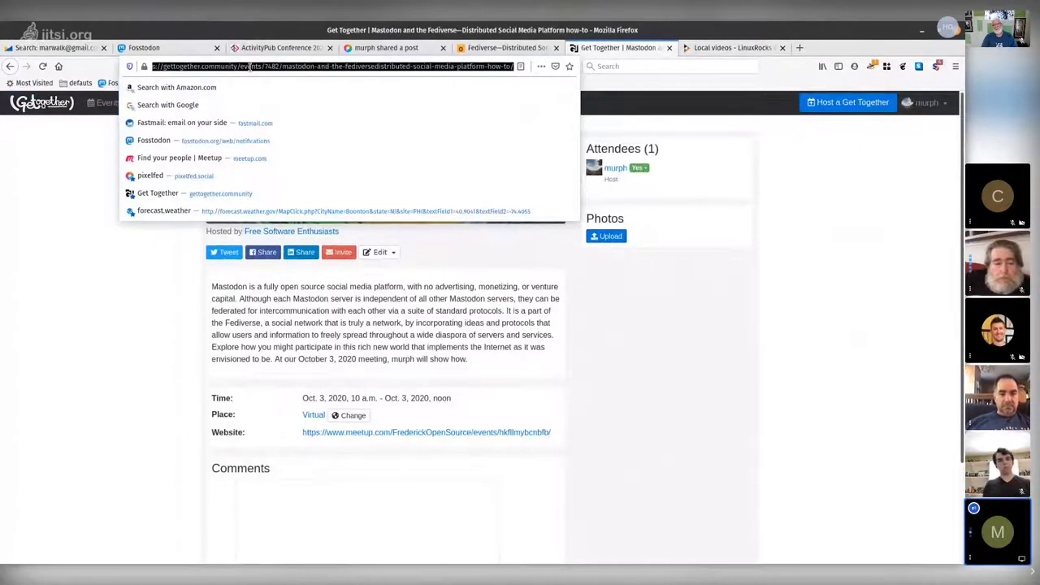
pyautogui.click(251, 67)
pyautogui.tripleClick(251, 67)
pyautogui.tripleClick(251, 67)
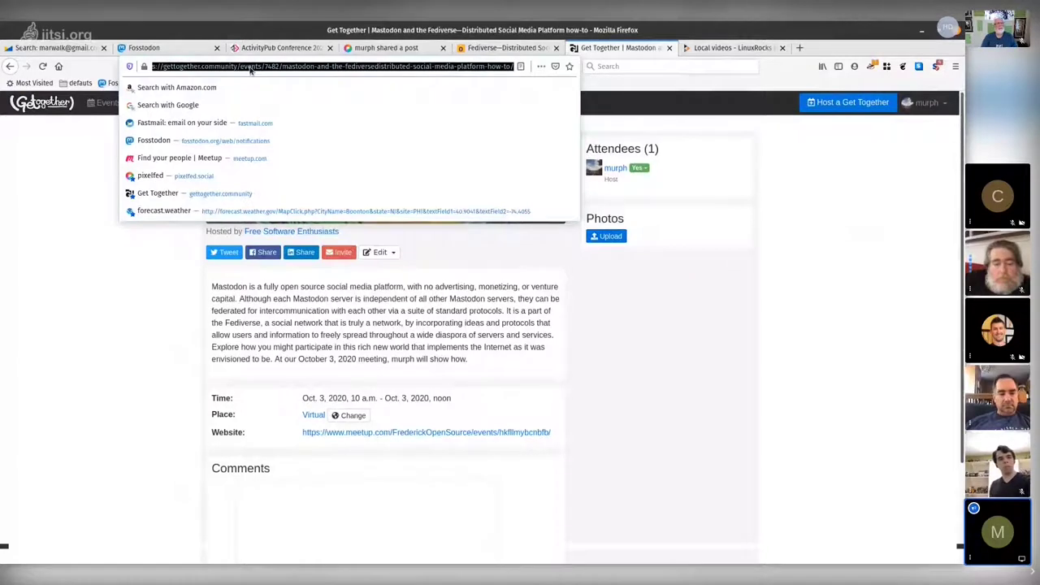
pyautogui.rightClick(252, 70)
pyautogui.click(286, 98)
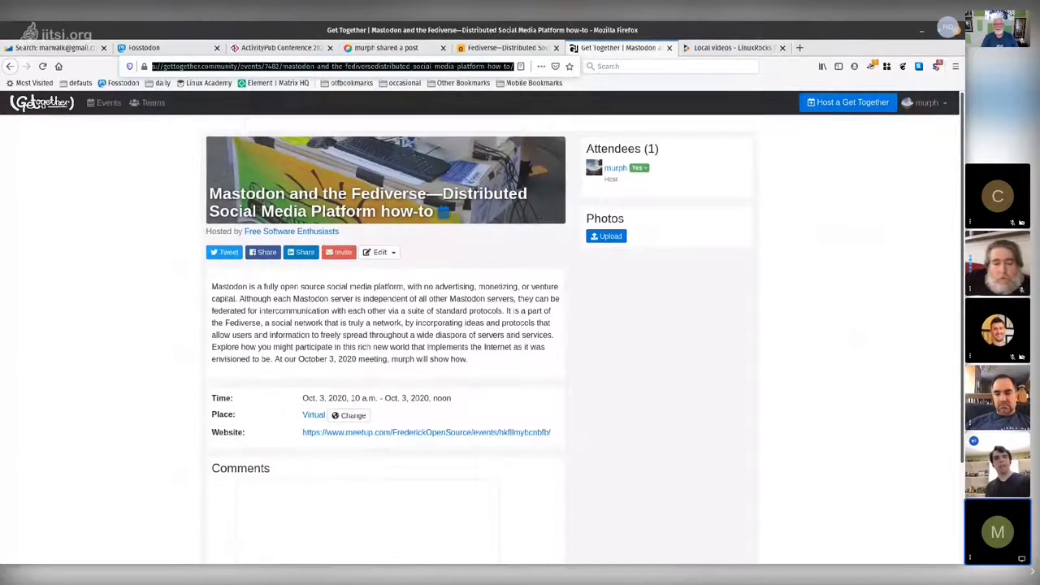
pyautogui.hotkey('alt', 'Tab')
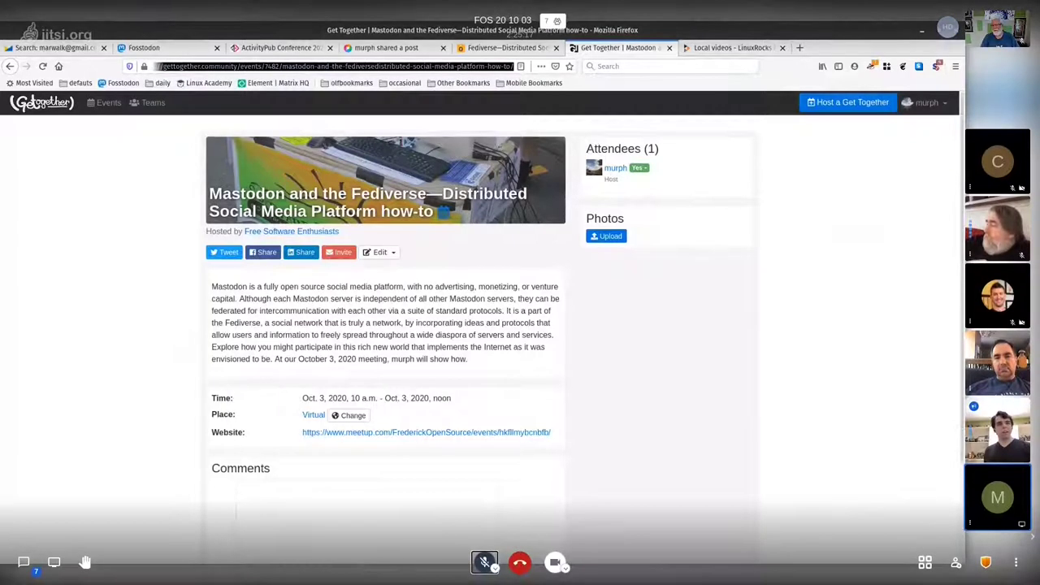
# Copy the full address of the Mobilizon event page "Fediverse—Distributed Social Media Platform how-to"
pyautogui.click(499, 47)
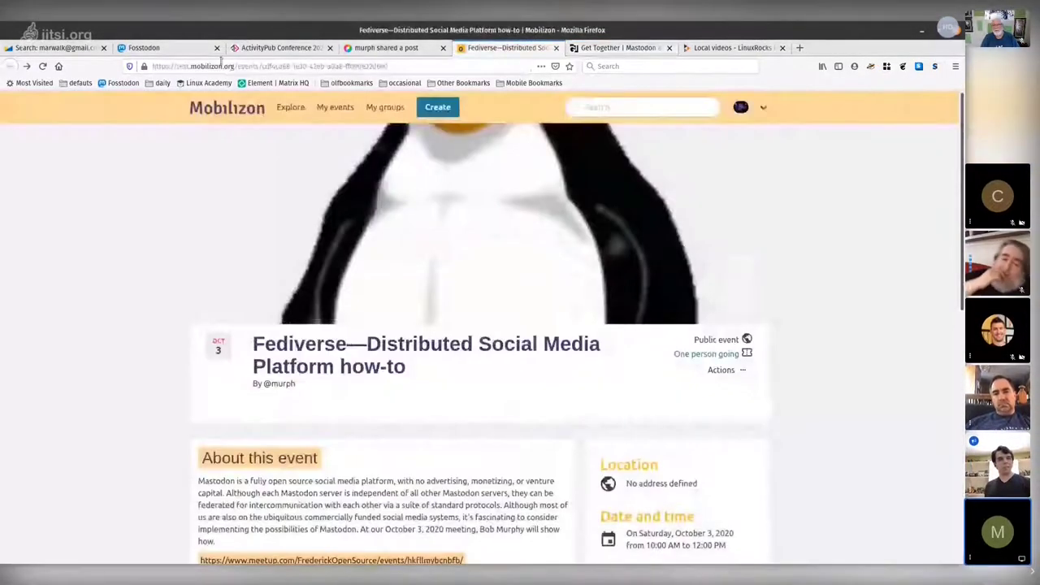
pyautogui.click(220, 66)
pyautogui.rightClick(219, 66)
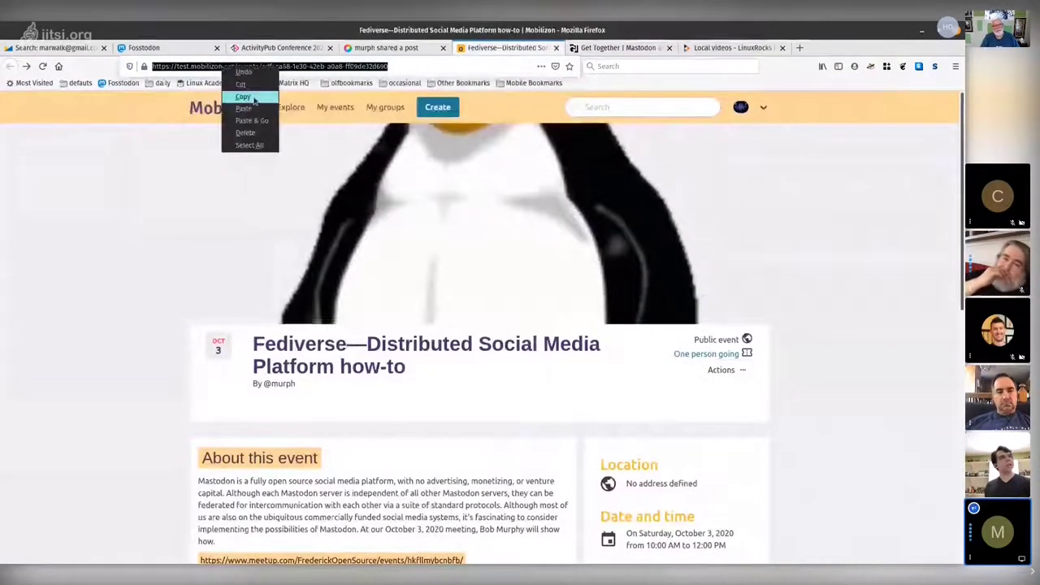
pyautogui.click(244, 97)
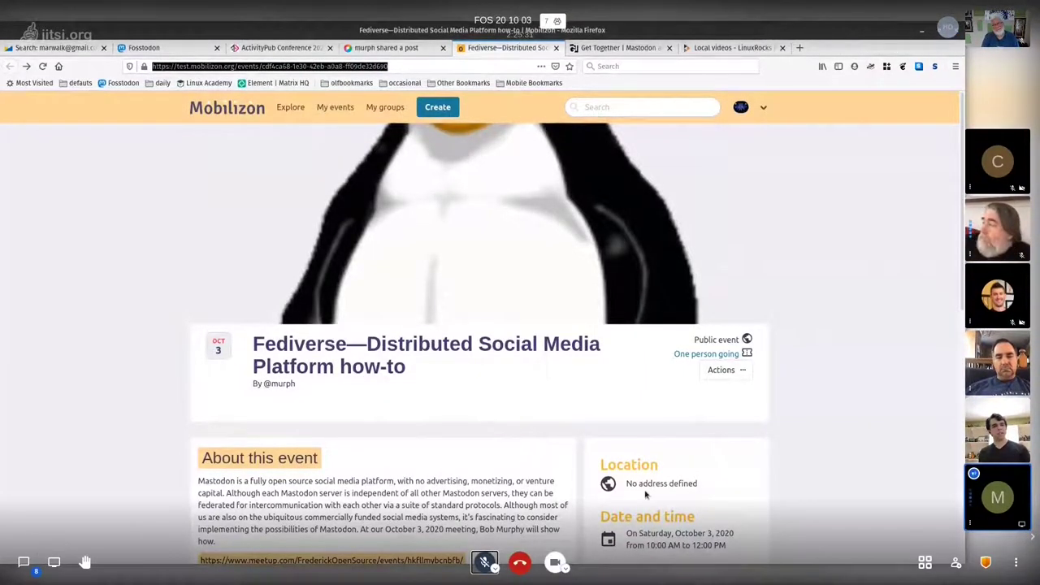
# Open the Pixelfed profile of the shared post's author and select the profile page's full address
pyautogui.click(382, 48)
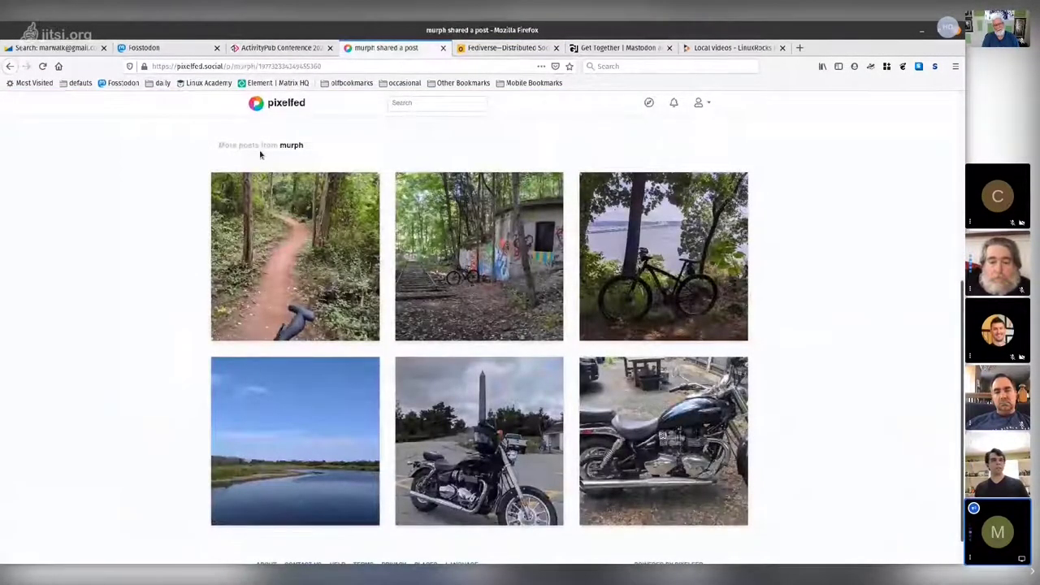
pyautogui.click(291, 147)
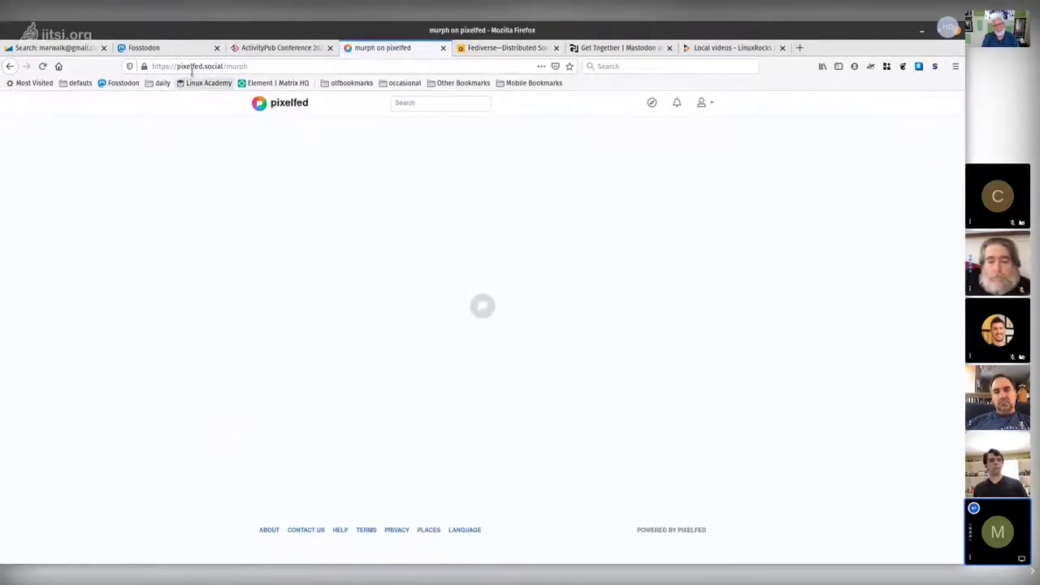
pyautogui.doubleClick(189, 66)
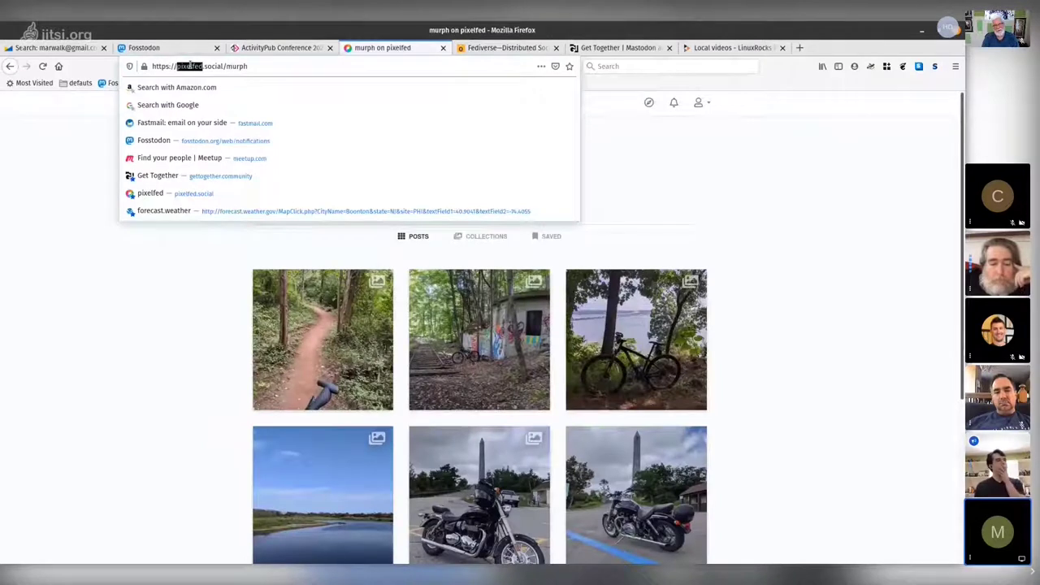
pyautogui.press('Escape')
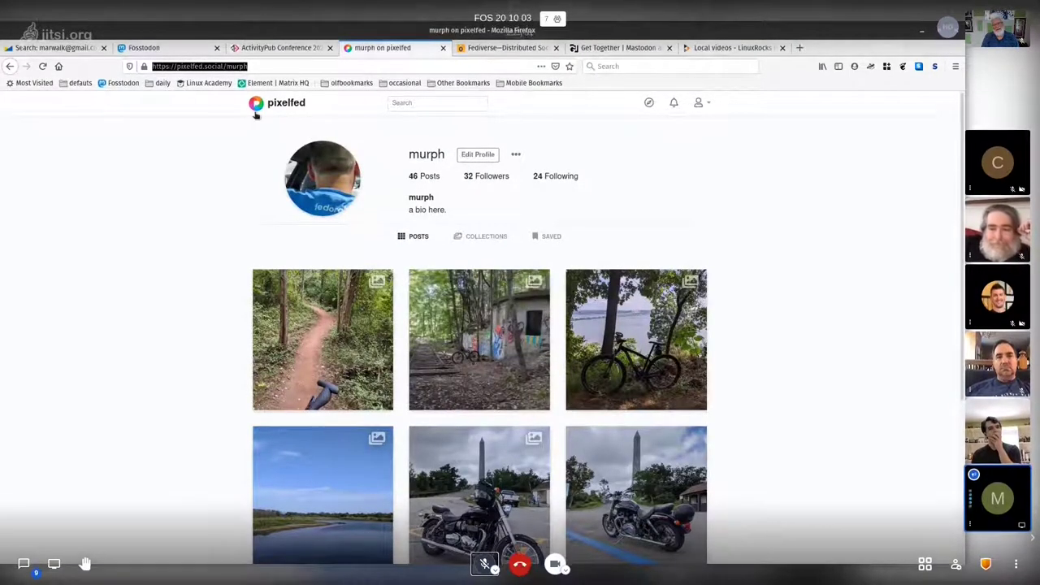
# Open the account's public Mastodon profile on fosstodon.org in its own tab and copy its address
pyautogui.click(143, 49)
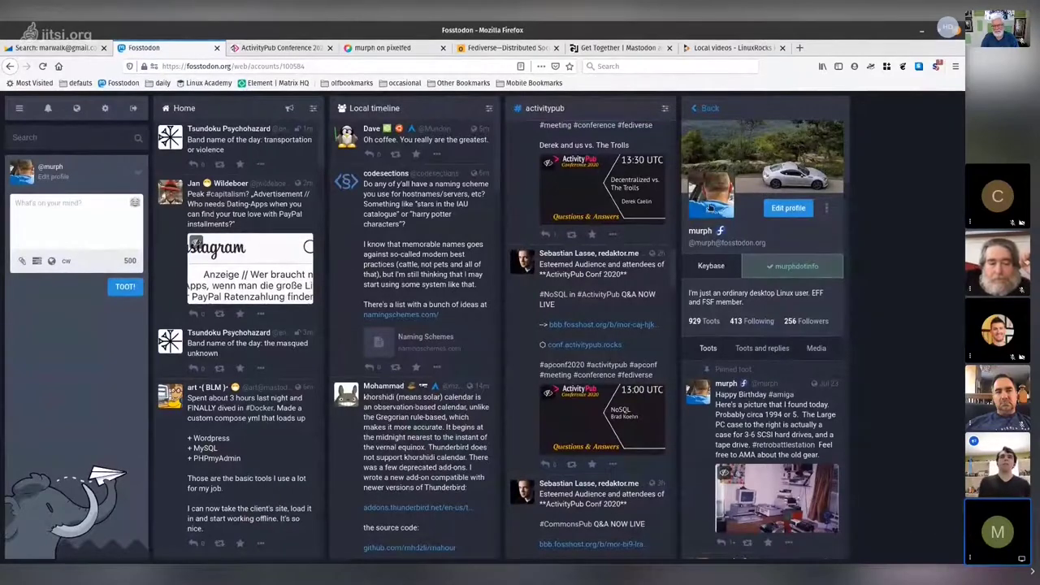
pyautogui.click(787, 230)
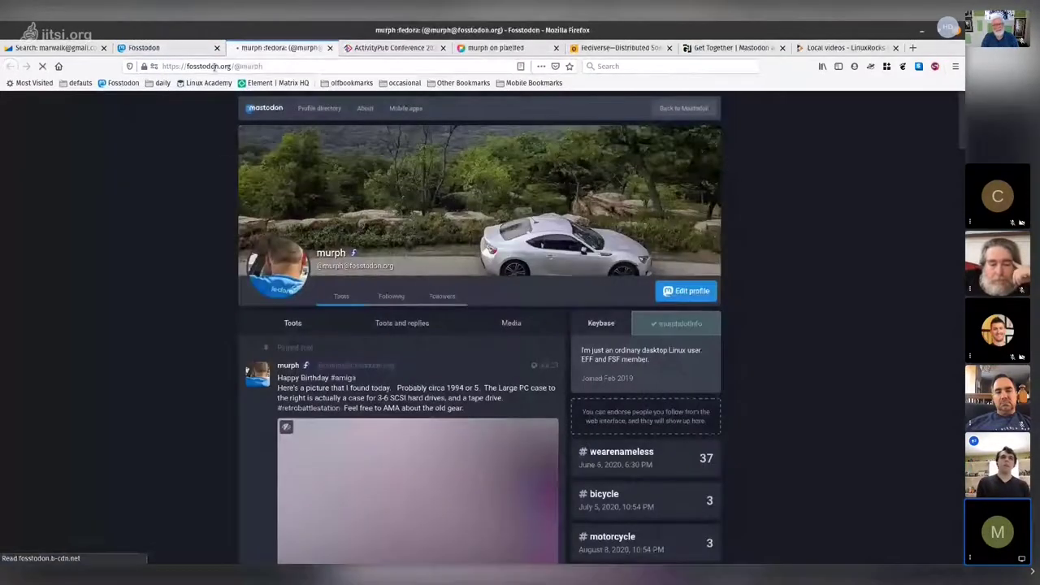
pyautogui.click(213, 65)
pyautogui.rightClick(216, 68)
pyautogui.click(237, 99)
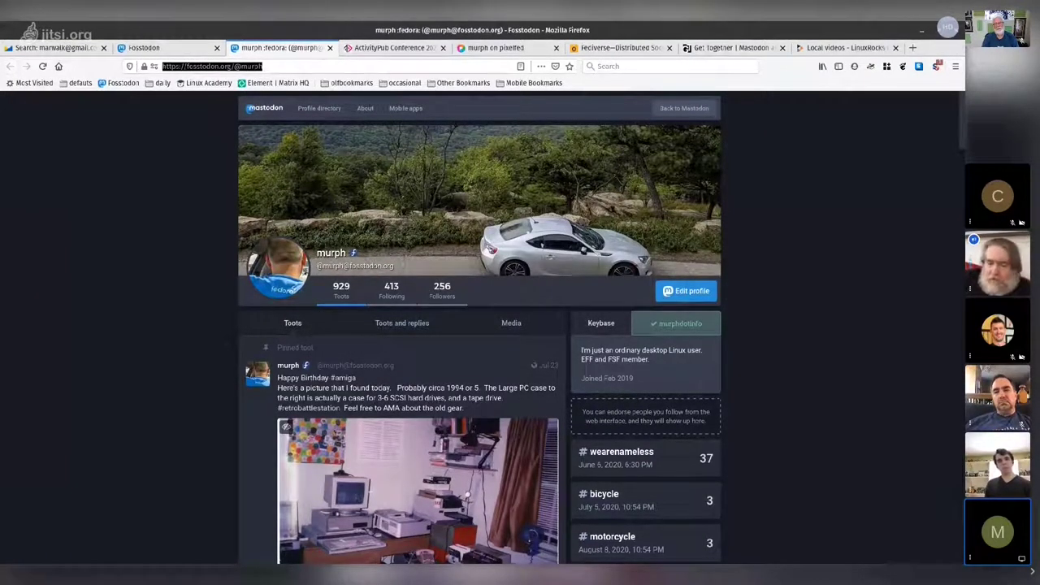
pyautogui.moveTo(484, 561)
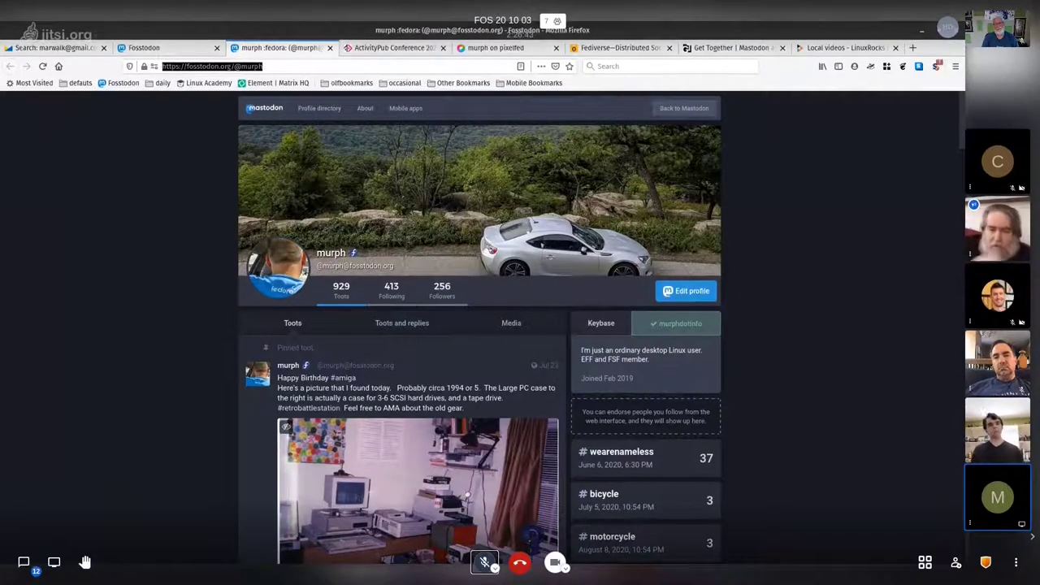